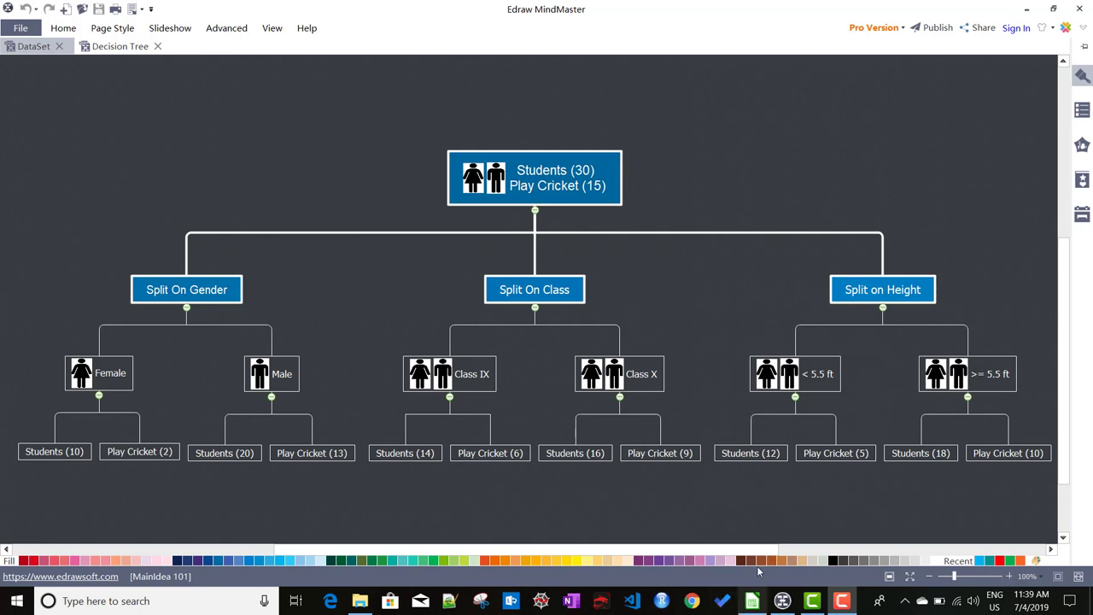
Switch to the LibreOffice Calc working sheet and examine the Gender, Class and Height columns of the student data.
{"action": "left_click", "coordinate": [752, 601]}
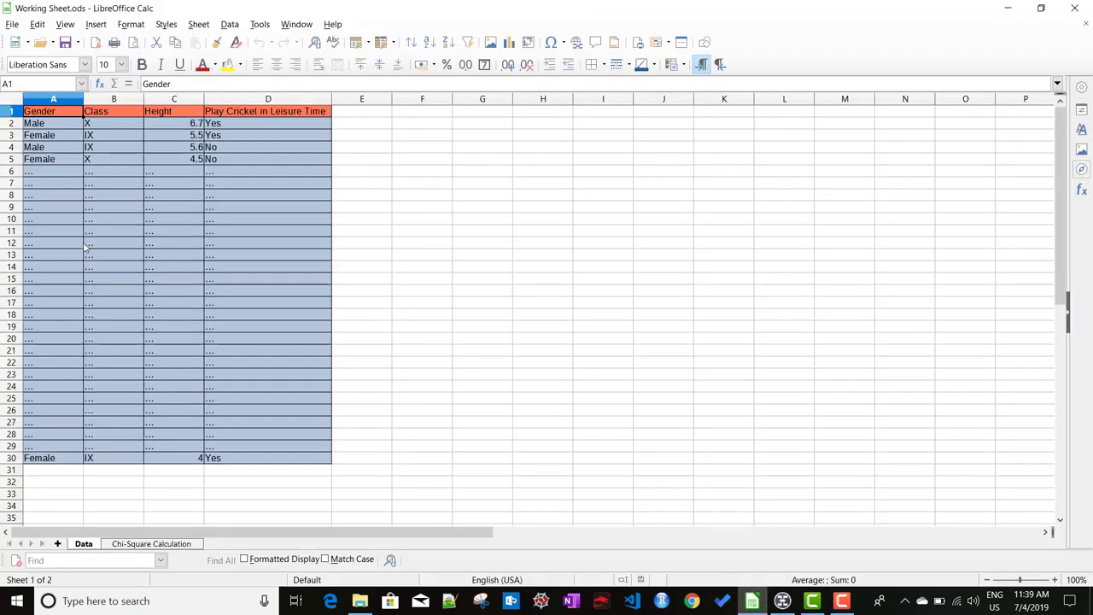
{"action": "left_click", "coordinate": [49, 100]}
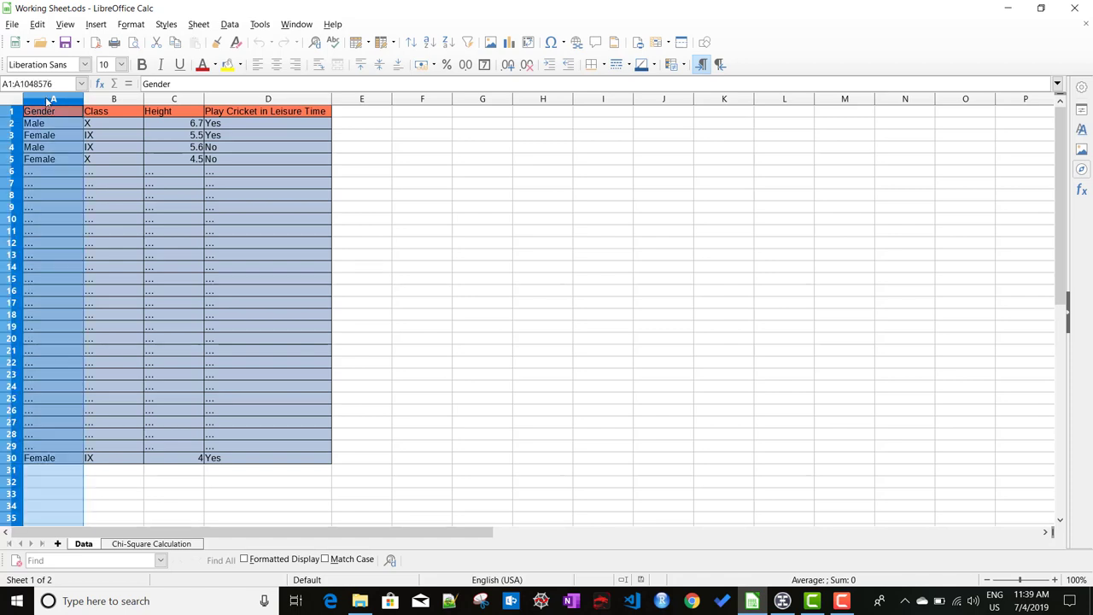
{"action": "left_click", "coordinate": [112, 101]}
{"action": "left_click", "coordinate": [167, 100]}
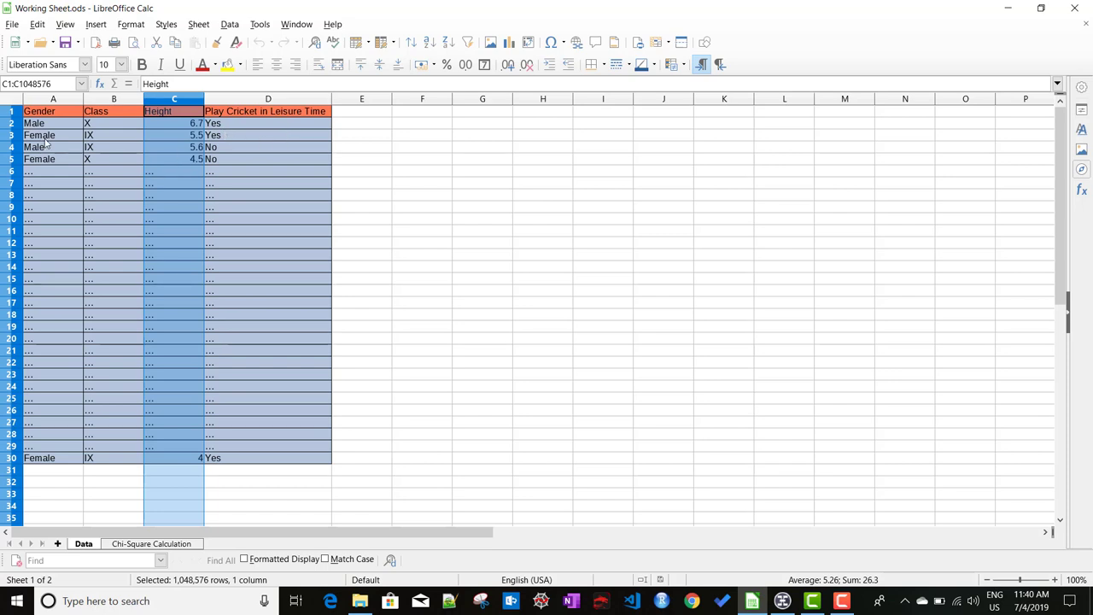
{"action": "left_click", "coordinate": [189, 160]}
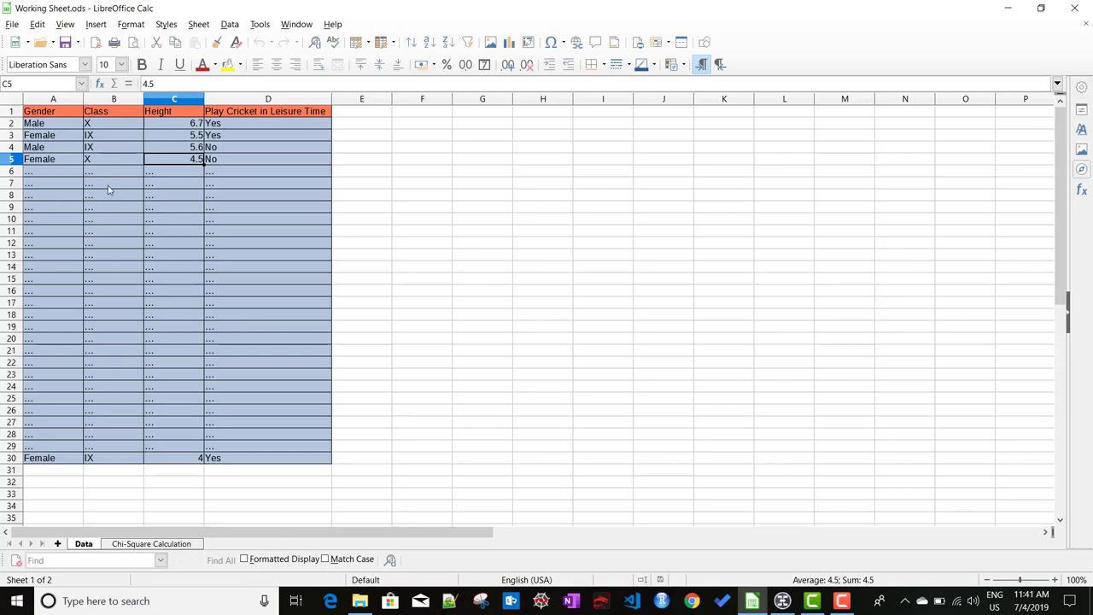
{"action": "left_click", "coordinate": [51, 100]}
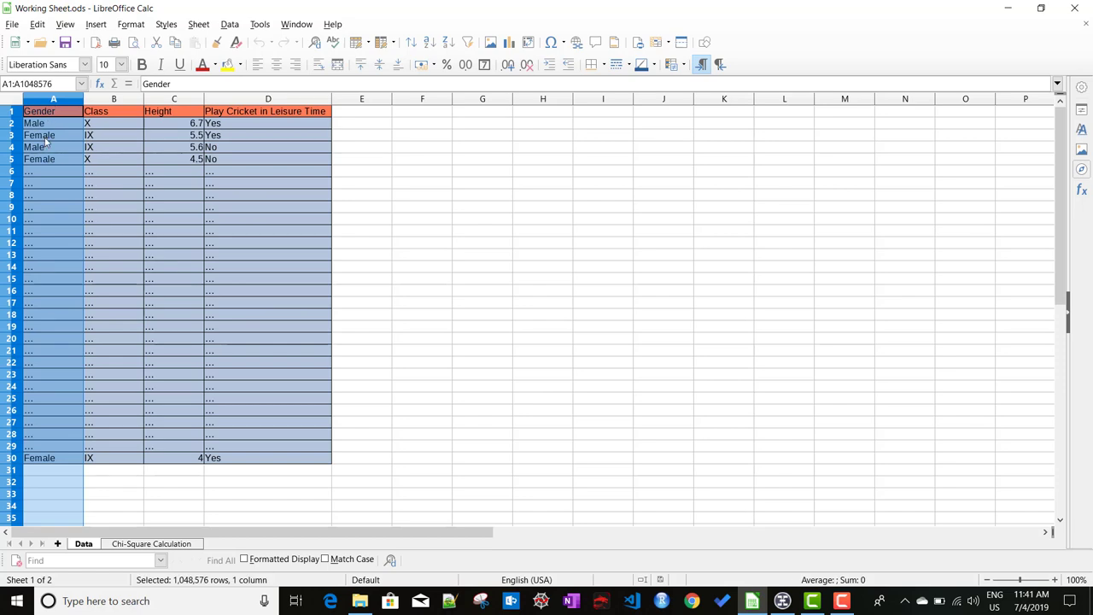
{"action": "left_click", "coordinate": [45, 138]}
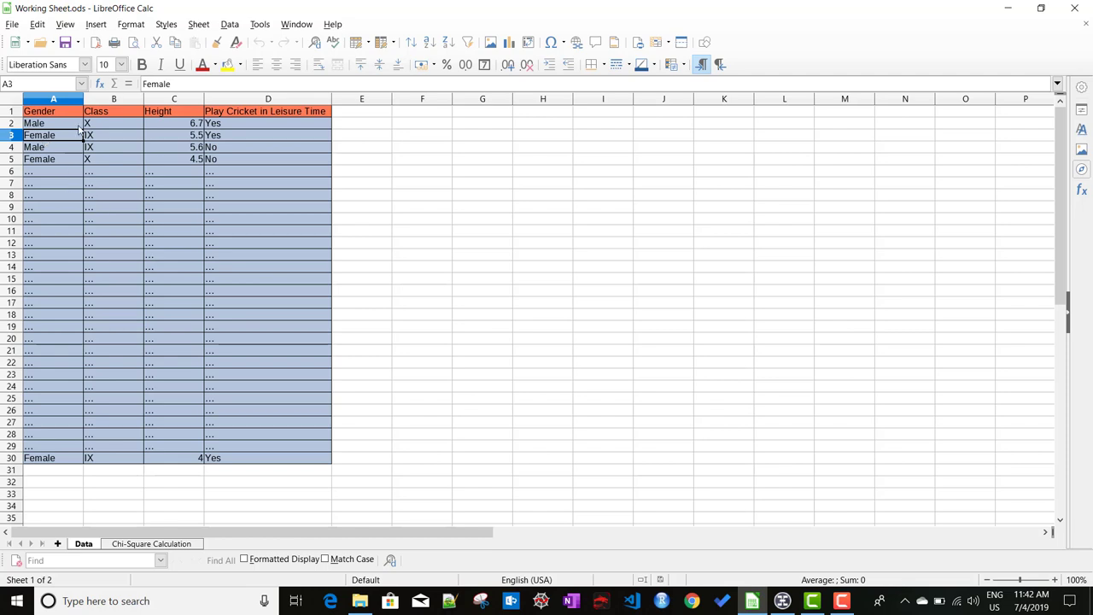
{"action": "left_click", "coordinate": [50, 99]}
{"action": "left_click", "coordinate": [113, 99]}
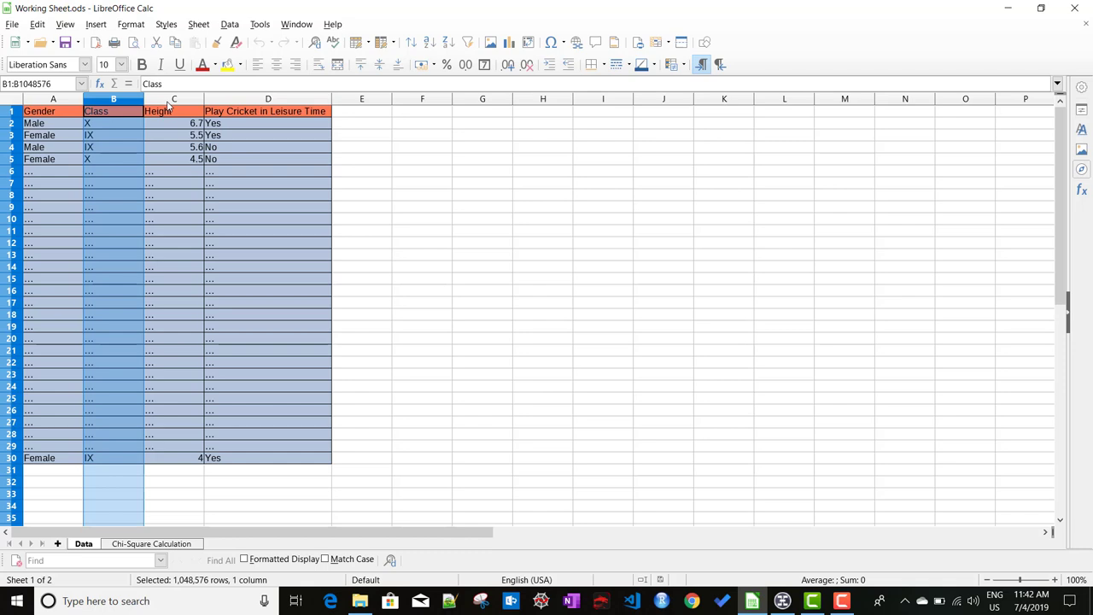
{"action": "left_click", "coordinate": [167, 101]}
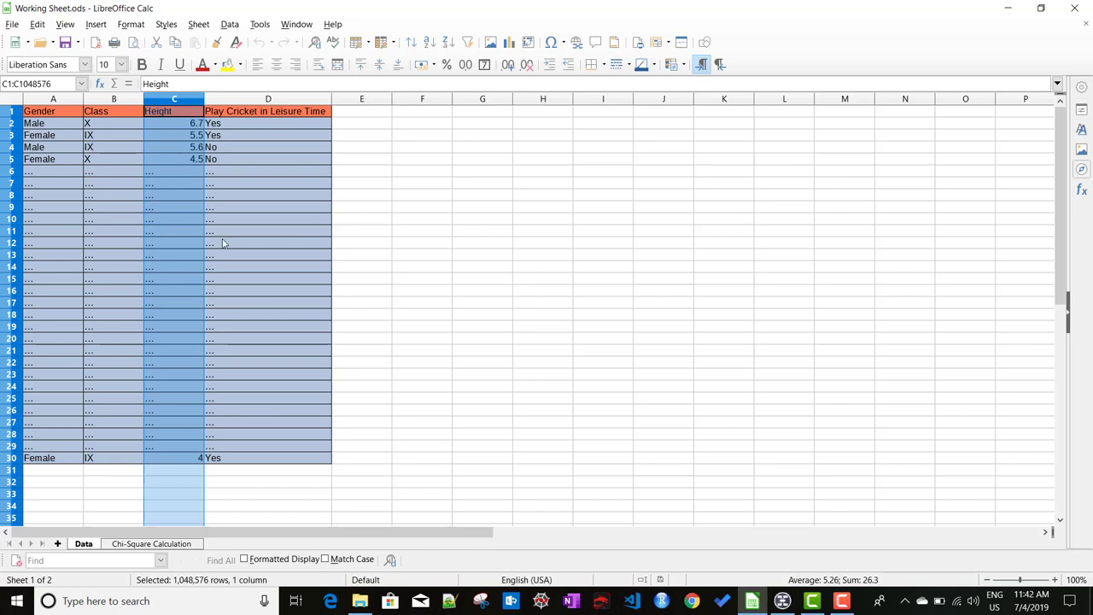
Switch to Edraw MindMaster, create a new blank map and move its Main Idea node toward the upper left of the canvas.
{"action": "left_click", "coordinate": [782, 600]}
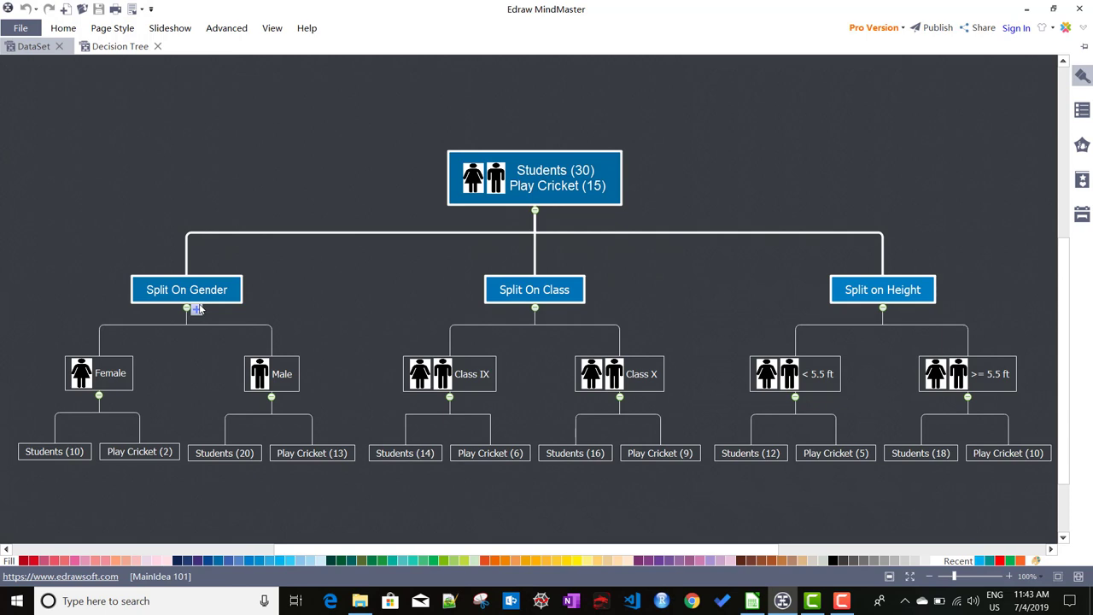
{"action": "left_click", "coordinate": [195, 301]}
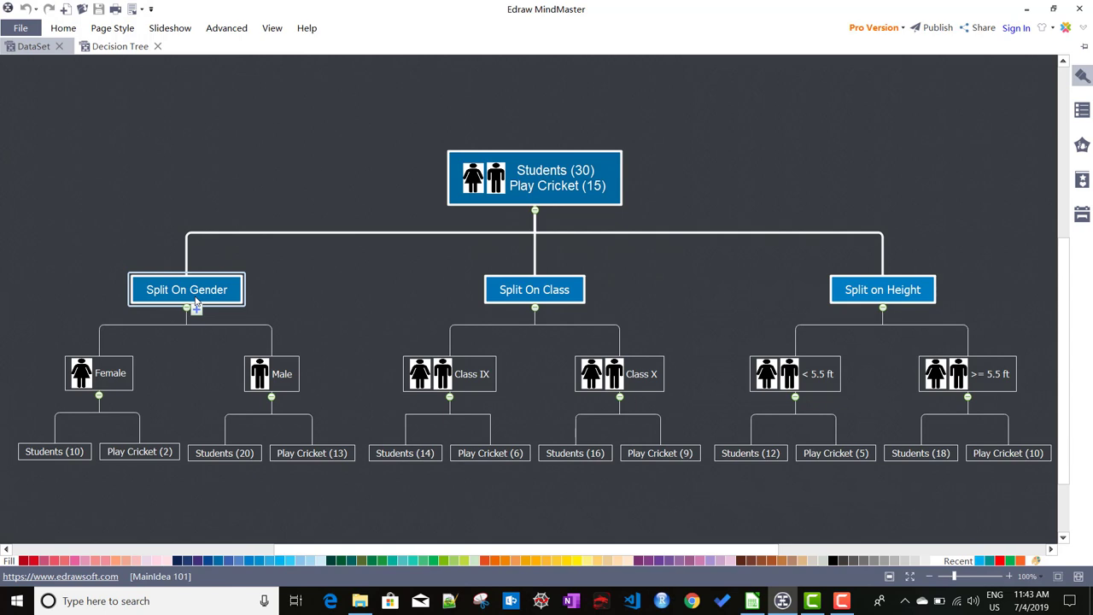
{"action": "left_click", "coordinate": [255, 93]}
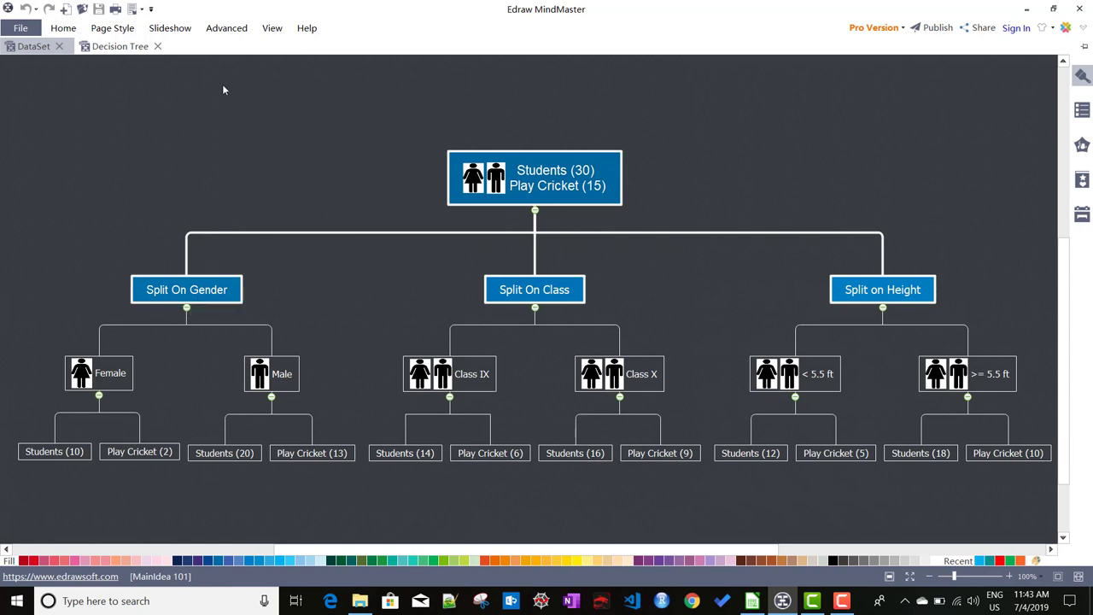
{"action": "double_click", "coordinate": [196, 48]}
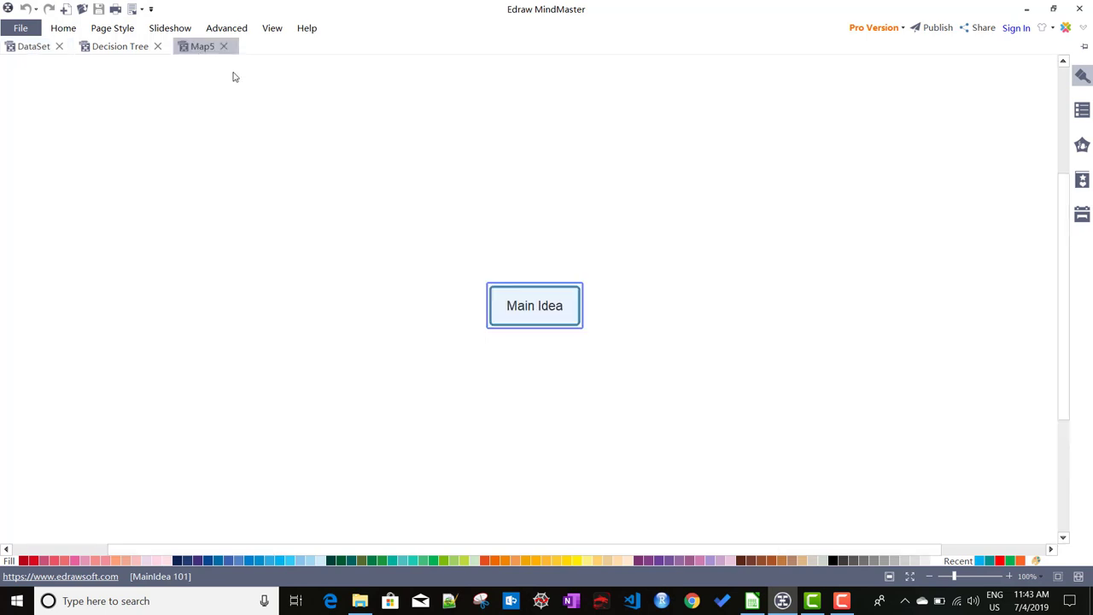
{"action": "left_click_drag", "start_coordinate": [532, 301], "coordinate": [389, 134]}
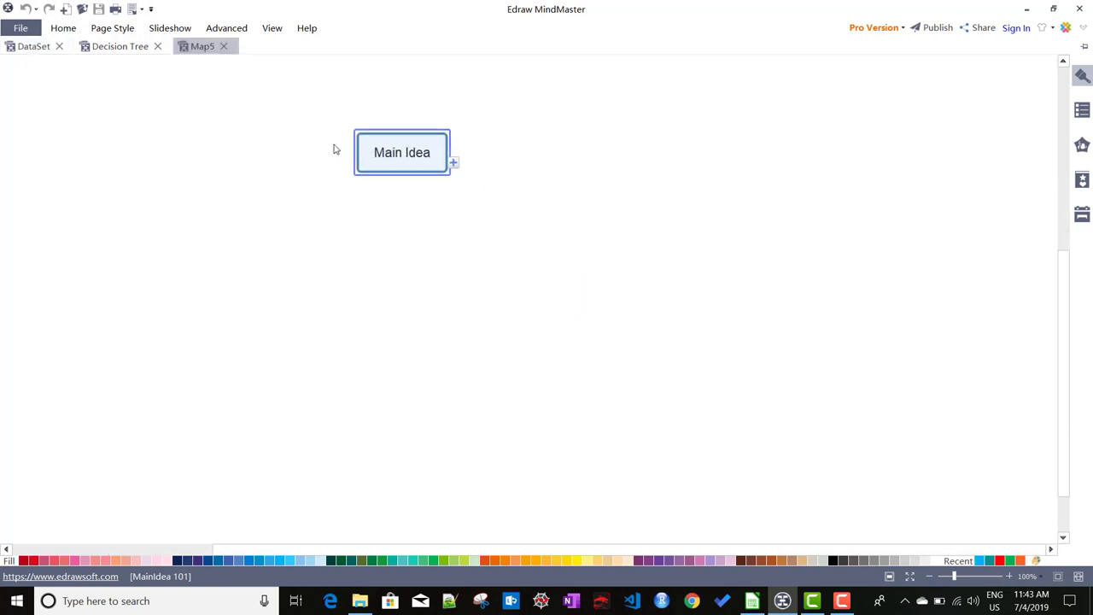
Rename the Main Idea node as "Chi-Square".
{"action": "double_click", "coordinate": [405, 155]}
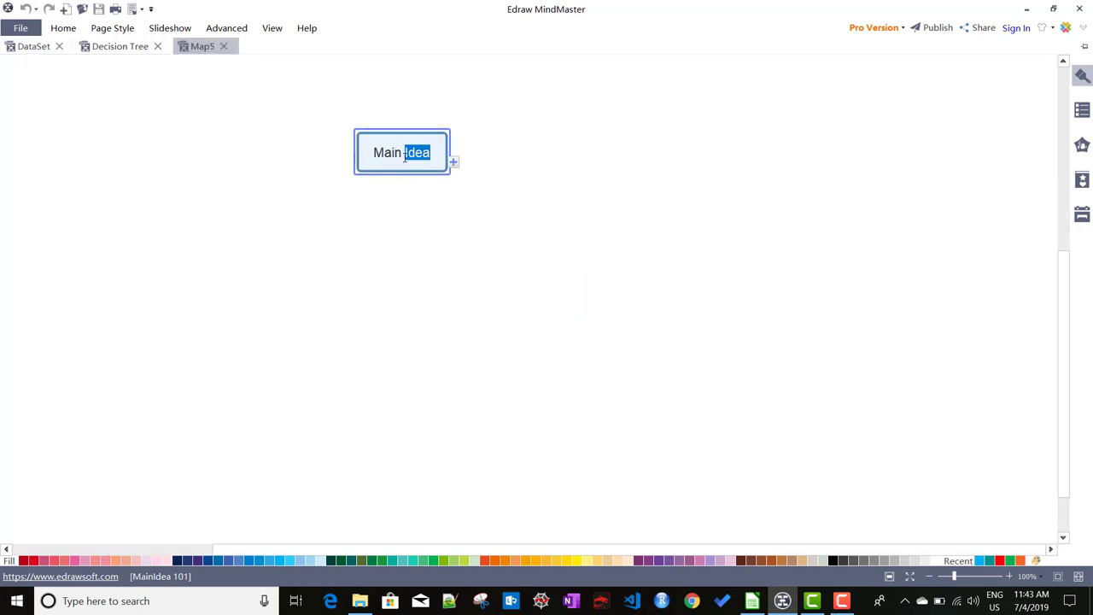
{"action": "key", "text": "ctrl+a"}
{"action": "type", "text": "Chic"}
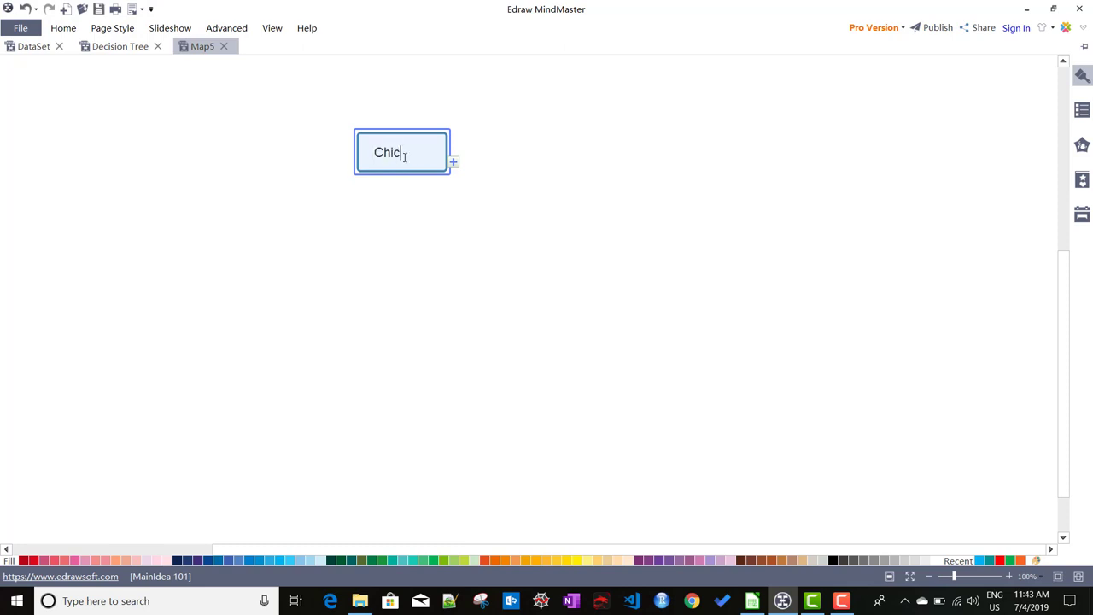
{"action": "key", "text": "BackSpace"}
{"action": "type", "text": "-Square"}
{"action": "left_click", "coordinate": [488, 222]}
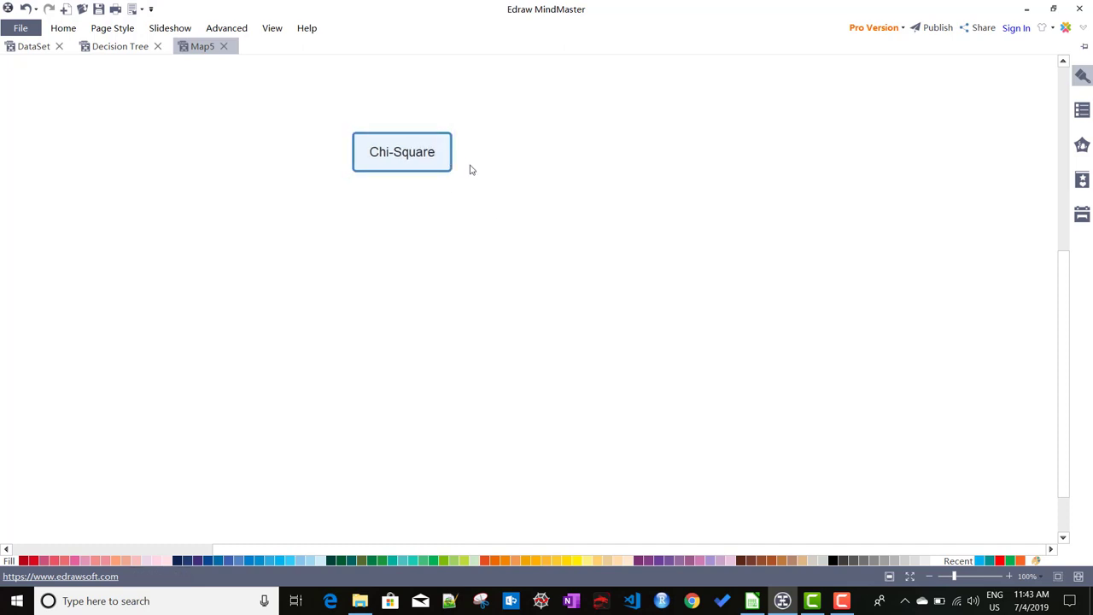
Add a main topic to the Chi-Square node and label it "Categorical Target".
{"action": "left_click", "coordinate": [458, 164]}
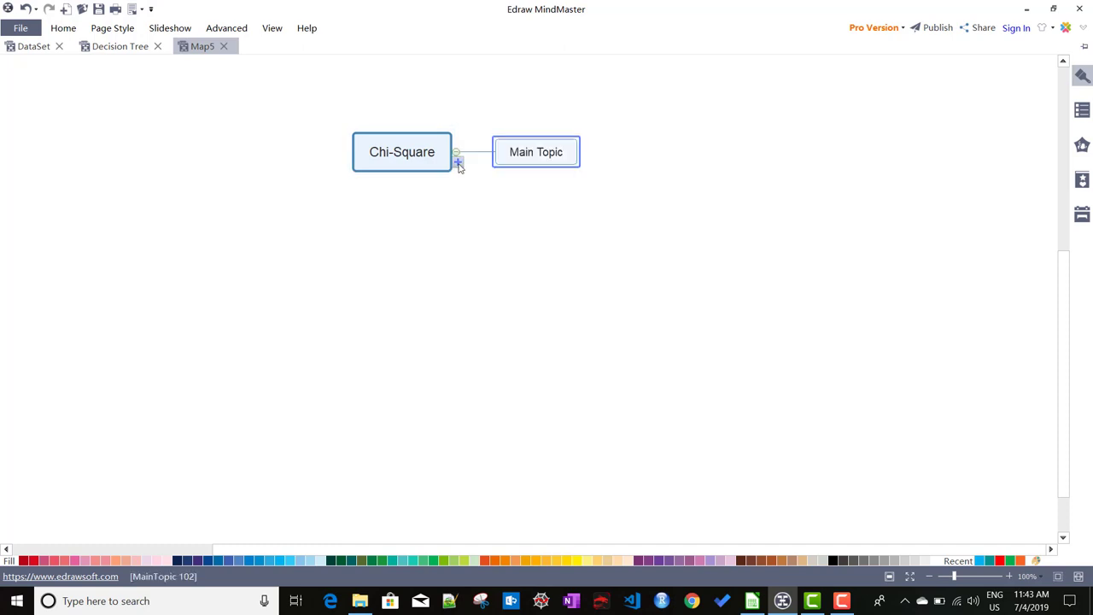
{"action": "double_click", "coordinate": [521, 152]}
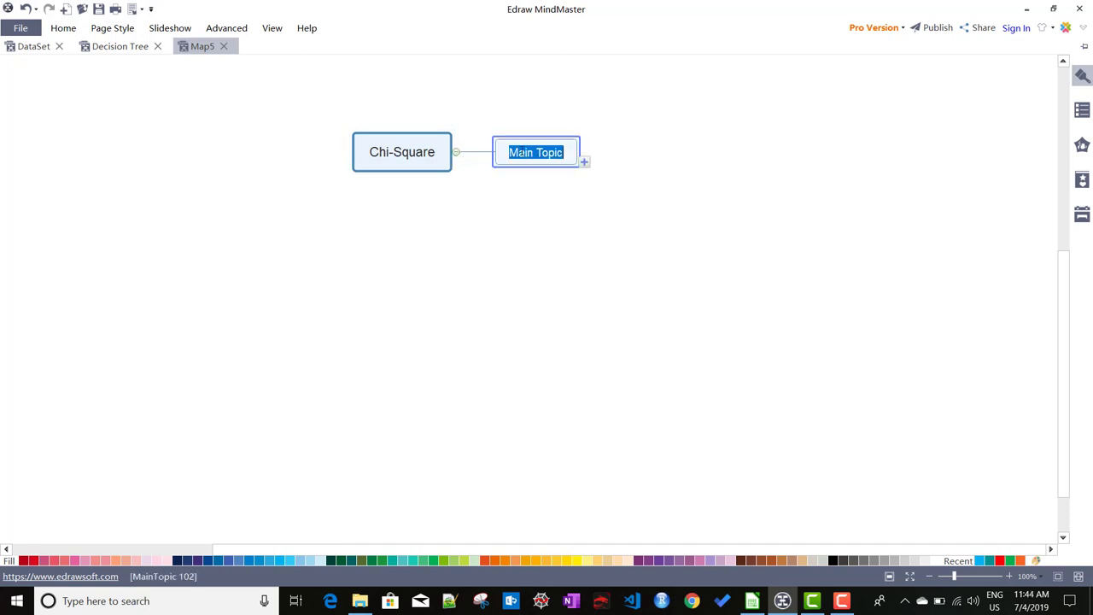
{"action": "type", "text": "Categor"}
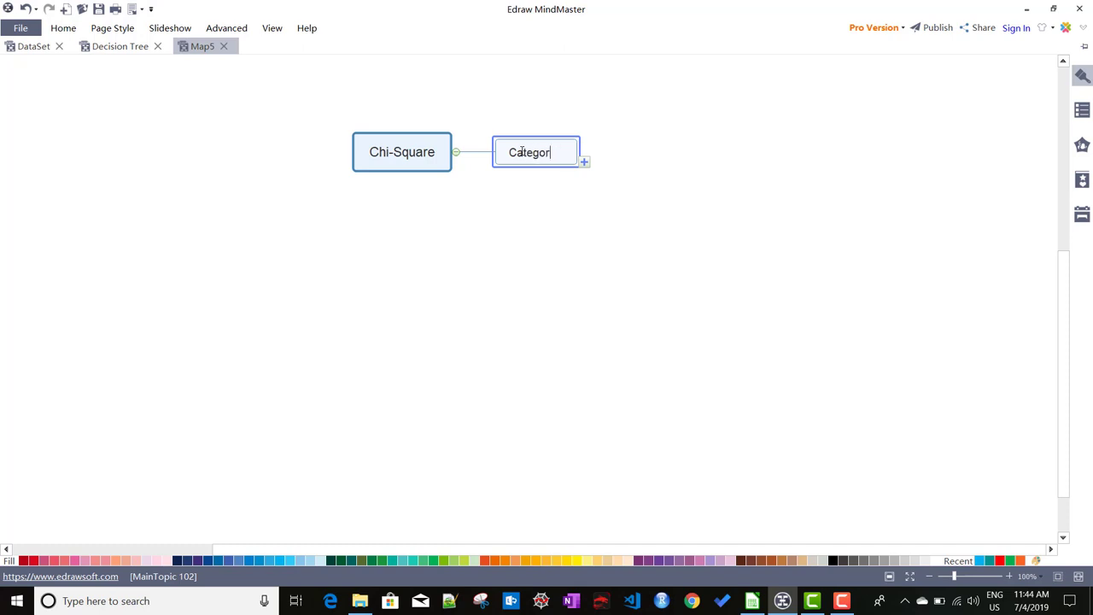
{"action": "type", "text": "ical Target"}
{"action": "left_click", "coordinate": [538, 230]}
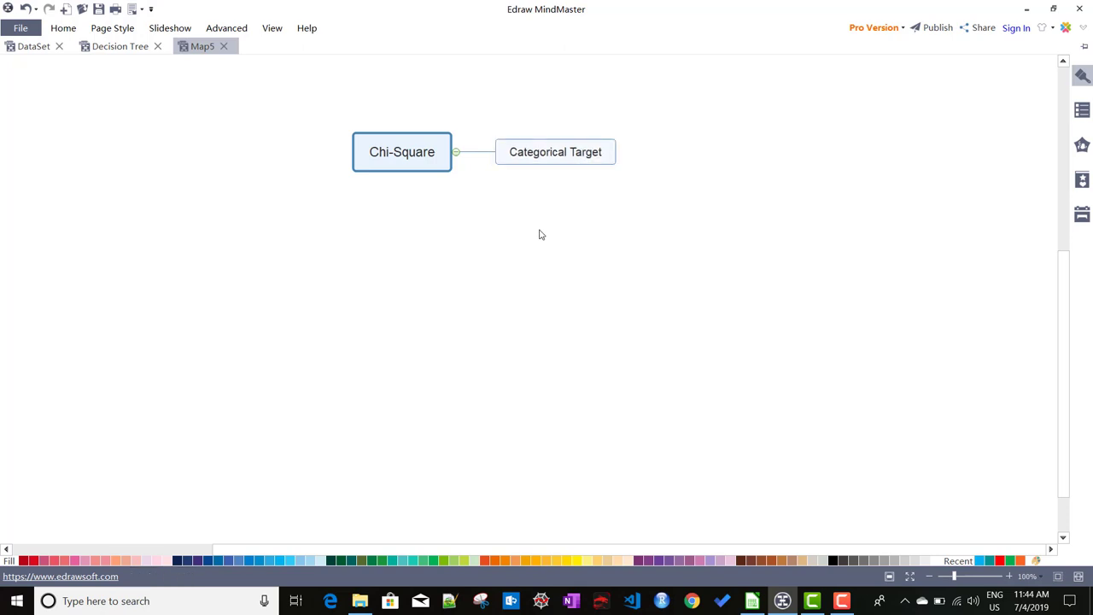
Switch to LibreOffice Calc and examine the "Play Cricket in Leisure Time" target column.
{"action": "left_click", "coordinate": [754, 603]}
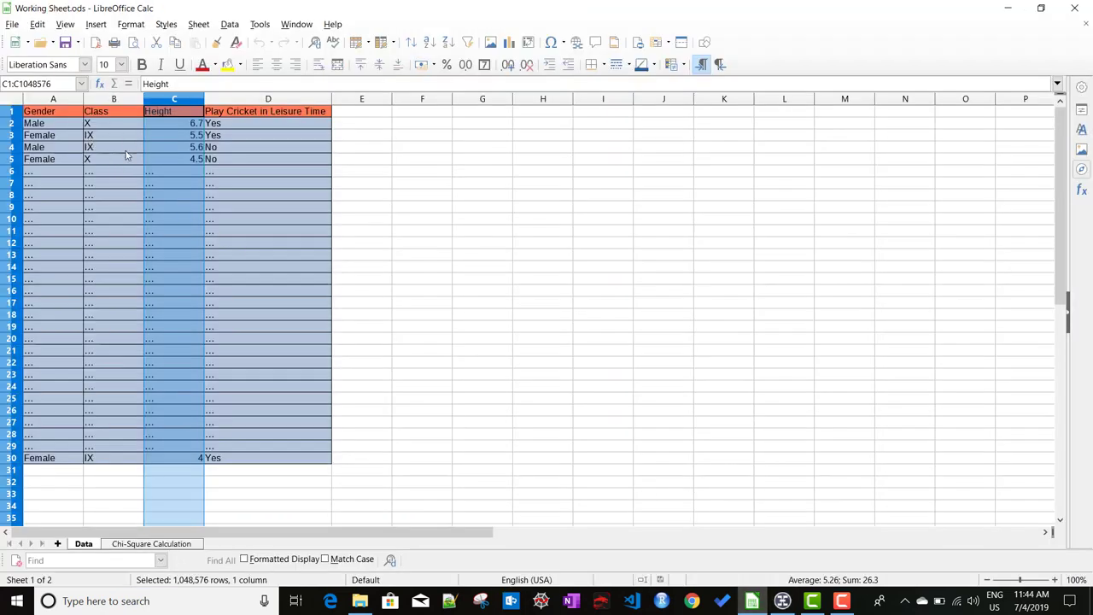
{"action": "left_click", "coordinate": [261, 128]}
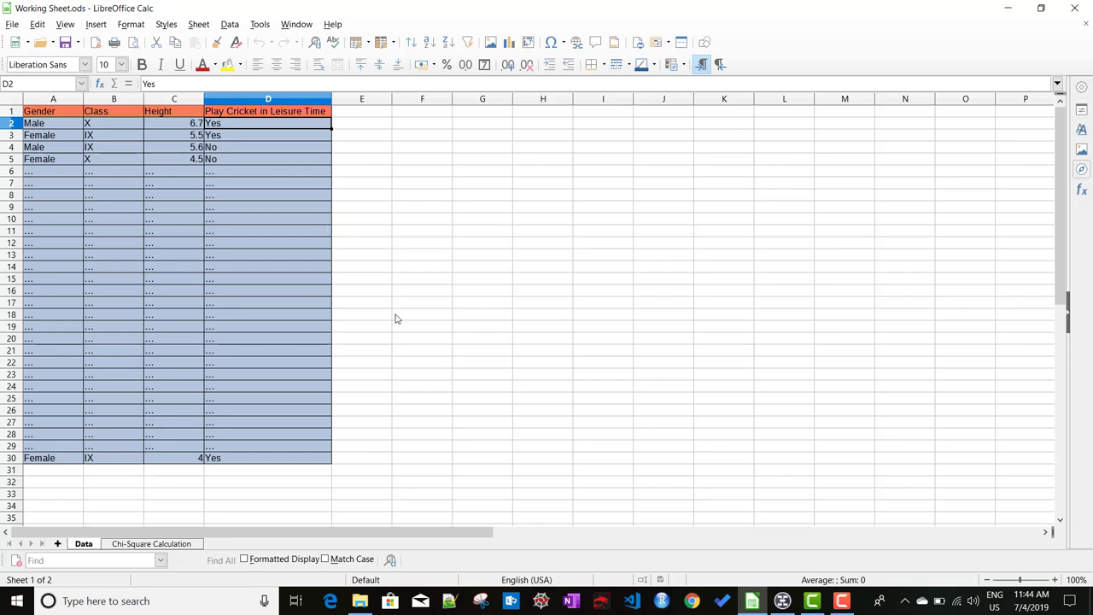
{"action": "left_click", "coordinate": [275, 97]}
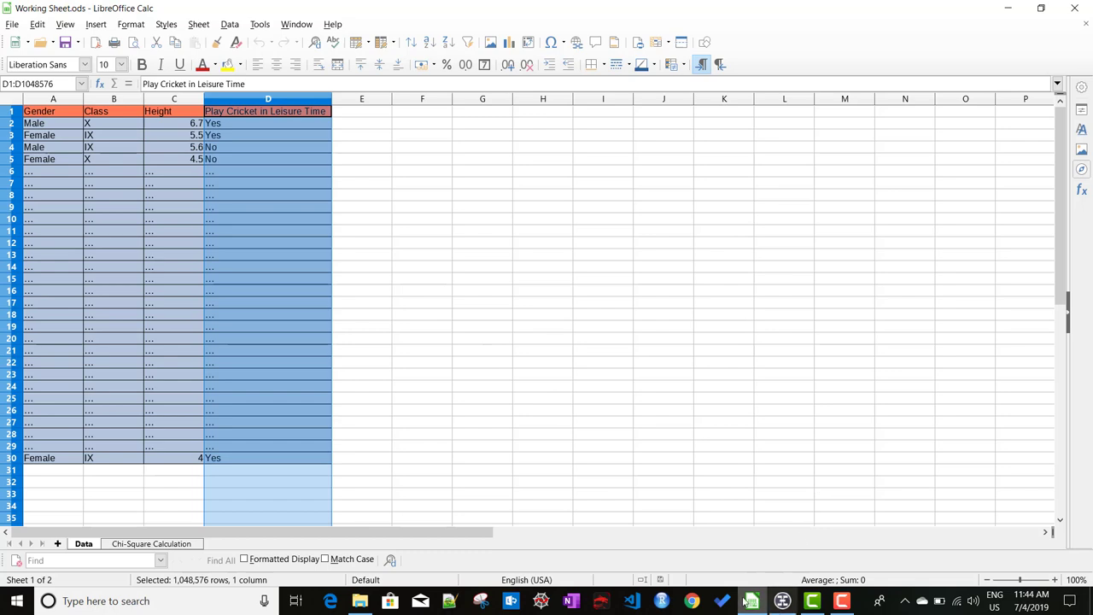
Return to the MindMaster map and add a second Chi-Square topic labelled "Can do two or more split".
{"action": "left_click", "coordinate": [782, 602]}
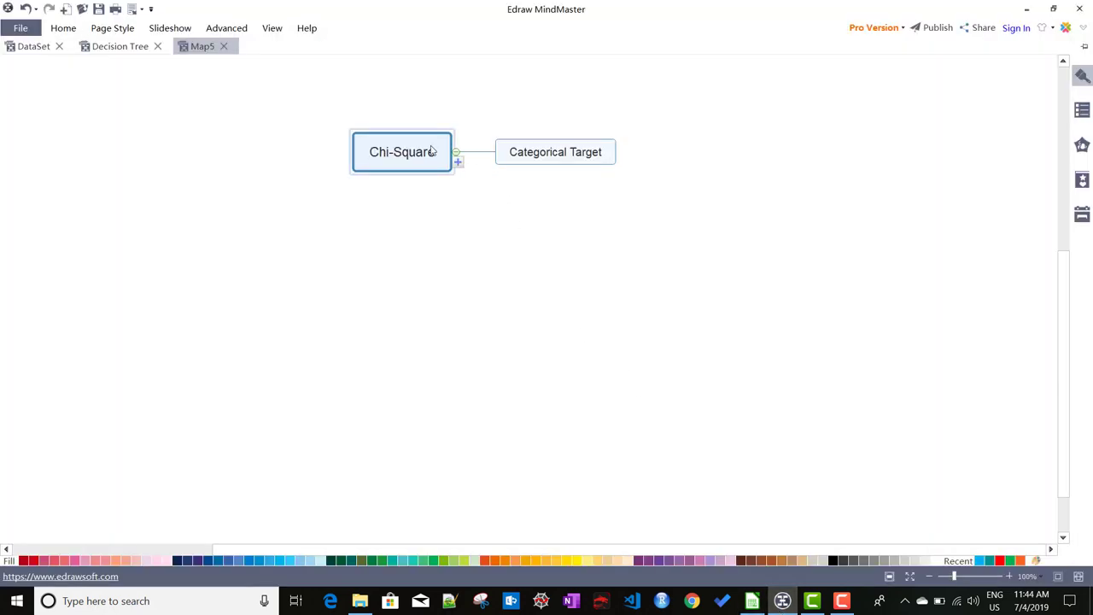
{"action": "left_click", "coordinate": [457, 162]}
{"action": "triple_click", "coordinate": [522, 177]}
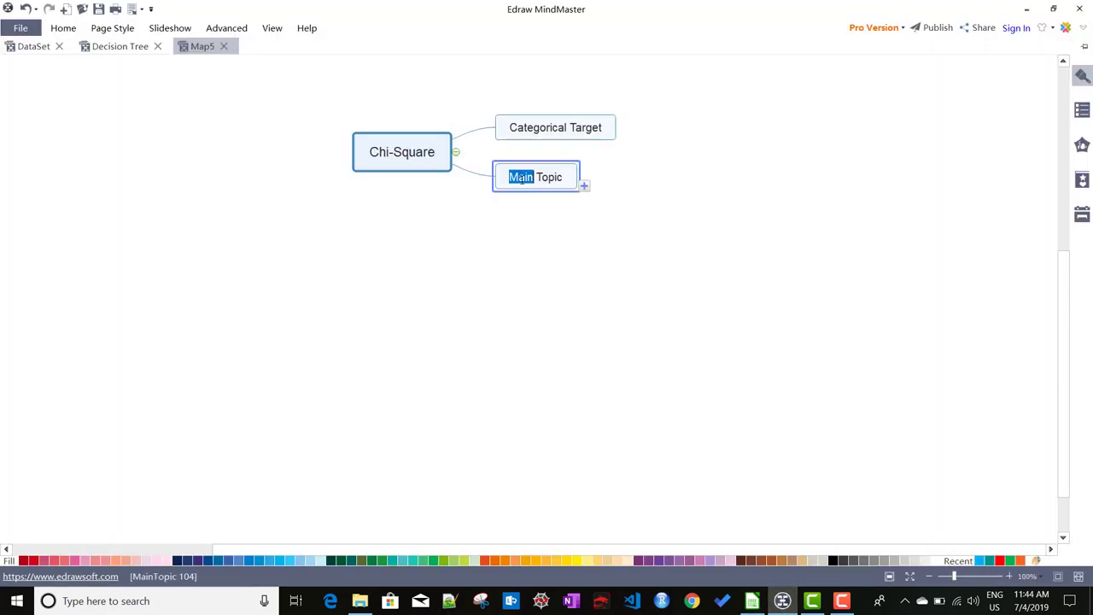
{"action": "type", "text": "Can"}
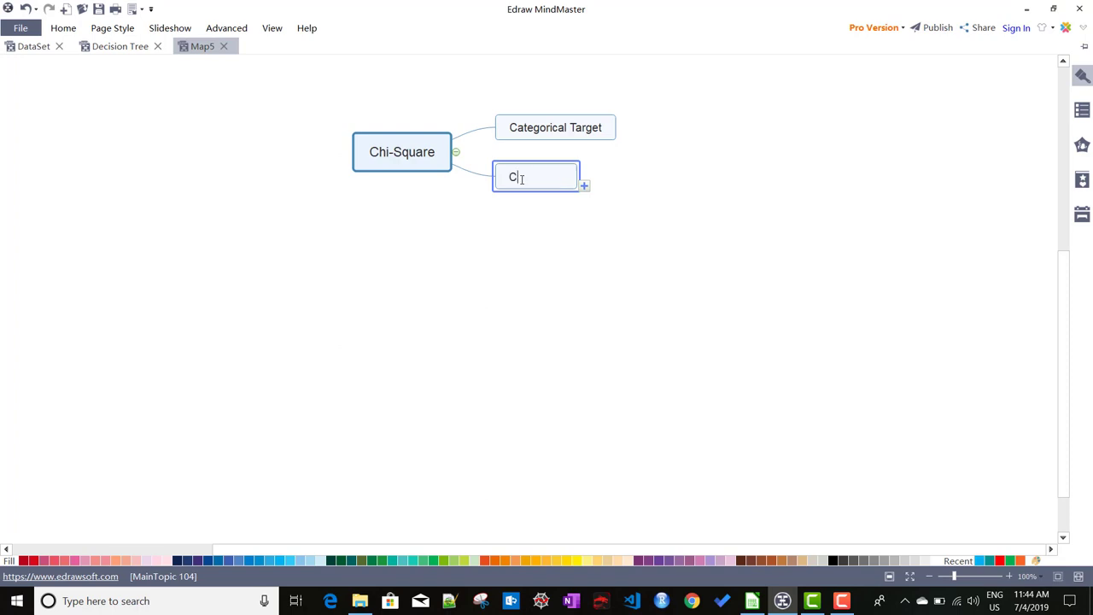
{"action": "type", "text": " do two or more"}
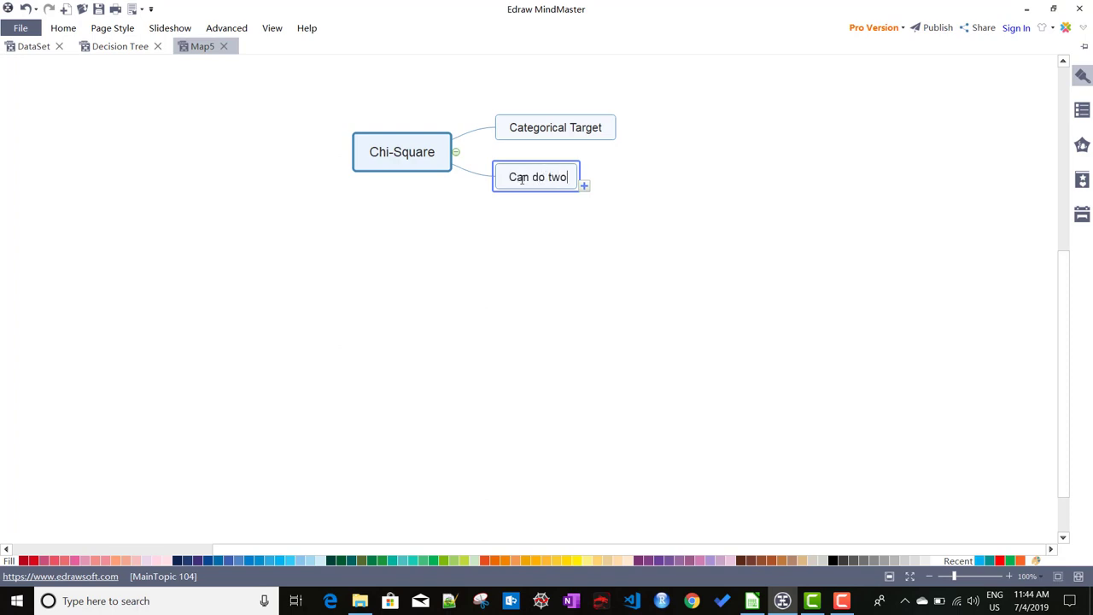
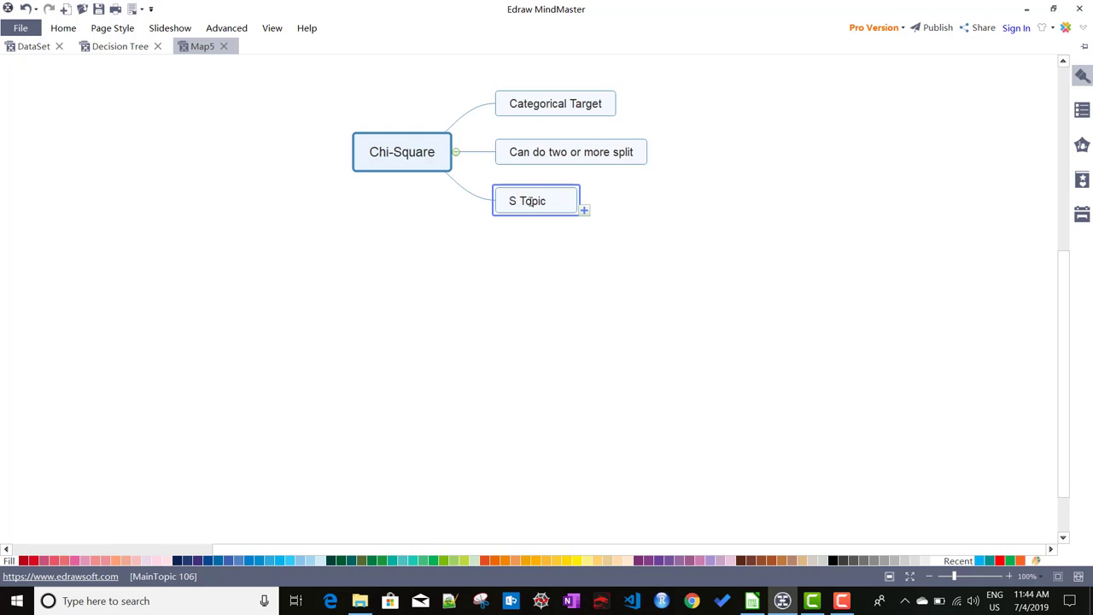
Label the third Chi-Square topic "Statistical Significance of differences between parent node and subnode".
{"action": "type", "text": "ical"}
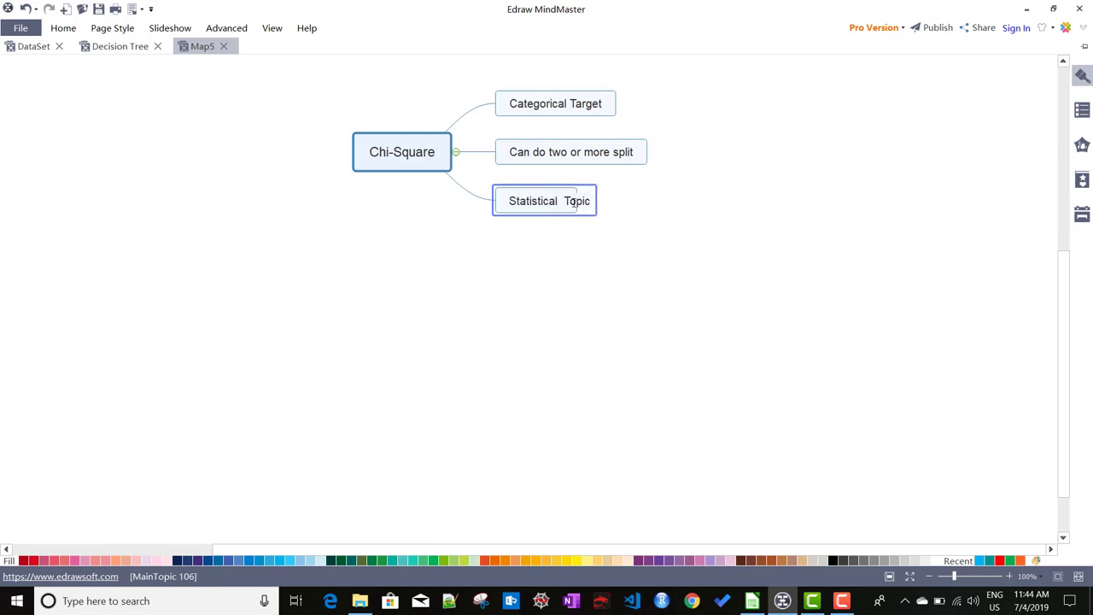
{"action": "triple_click", "coordinate": [573, 202]}
{"action": "left_click", "coordinate": [576, 201]}
{"action": "double_click", "coordinate": [576, 200]}
{"action": "type", "text": "Significan"}
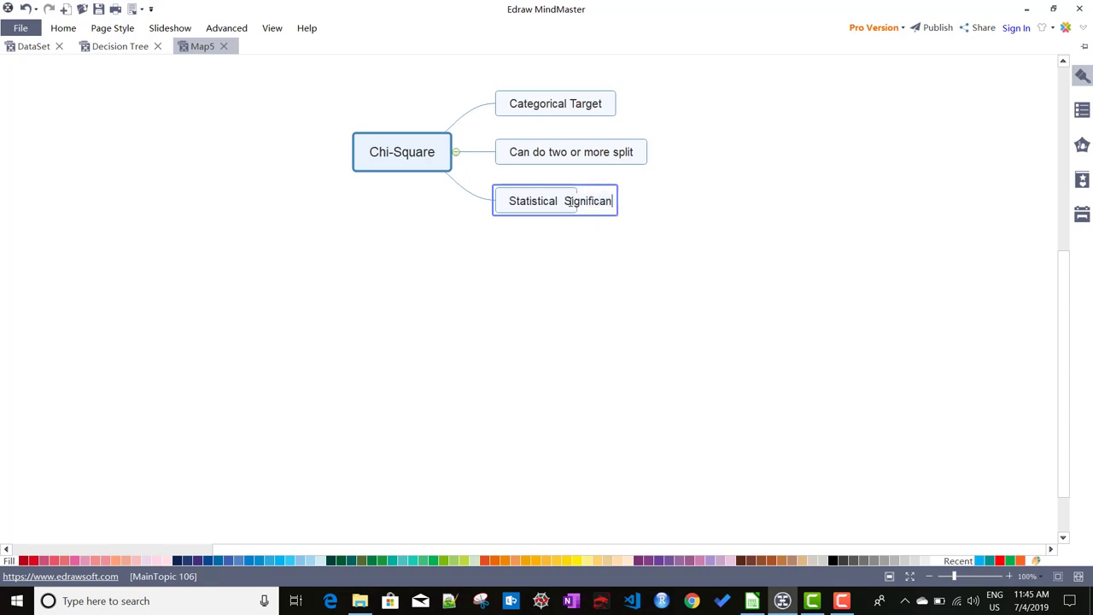
{"action": "key", "text": "BackSpace"}
{"action": "type", "text": "nce of differe"}
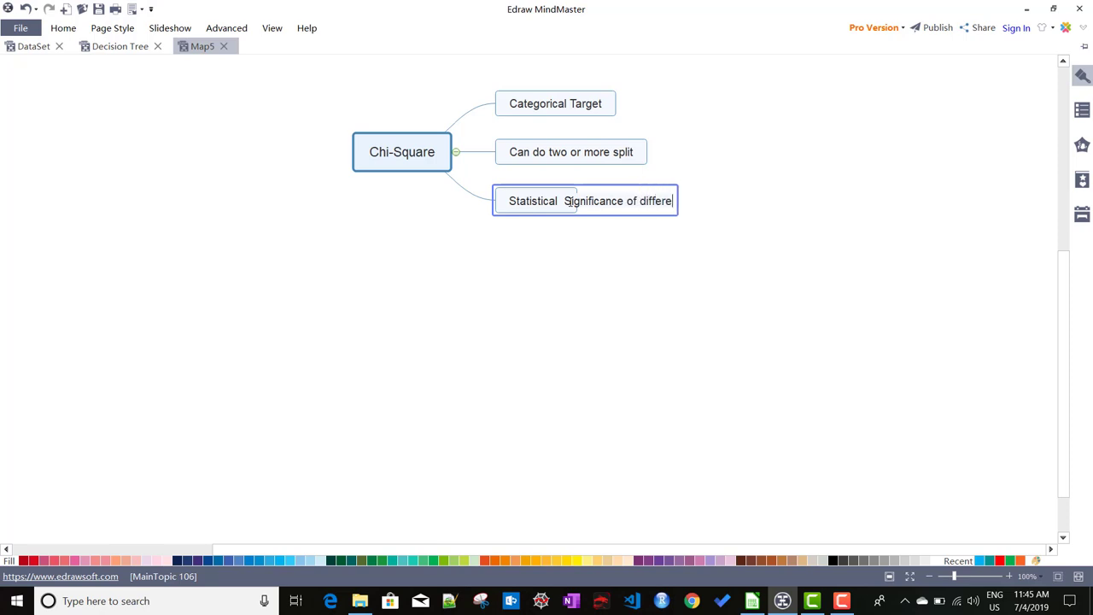
{"action": "type", "text": "nces betwee"}
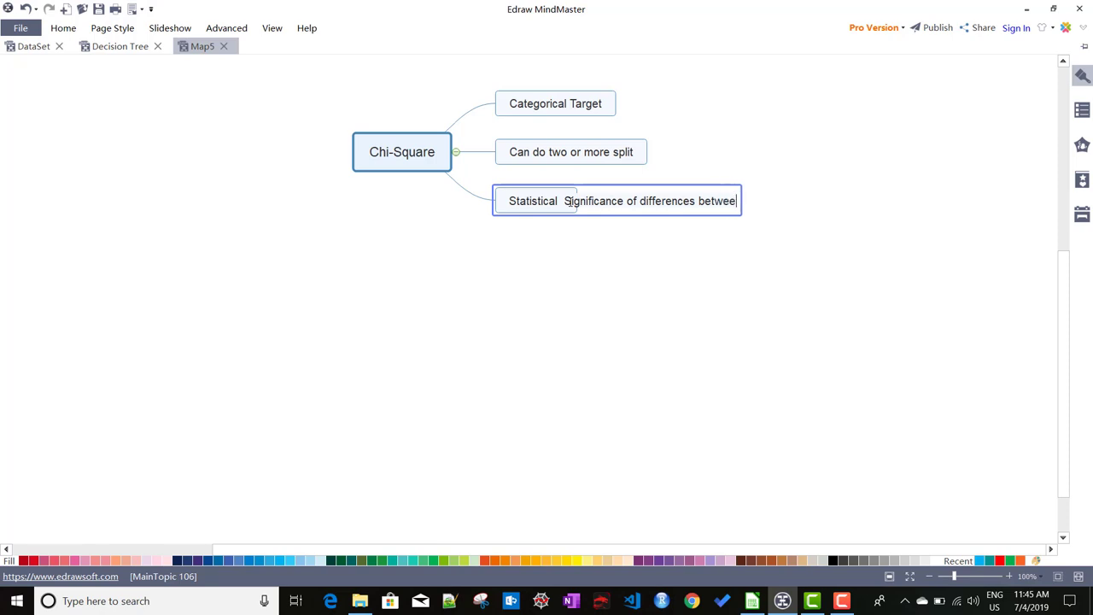
{"action": "type", "text": "n paren"}
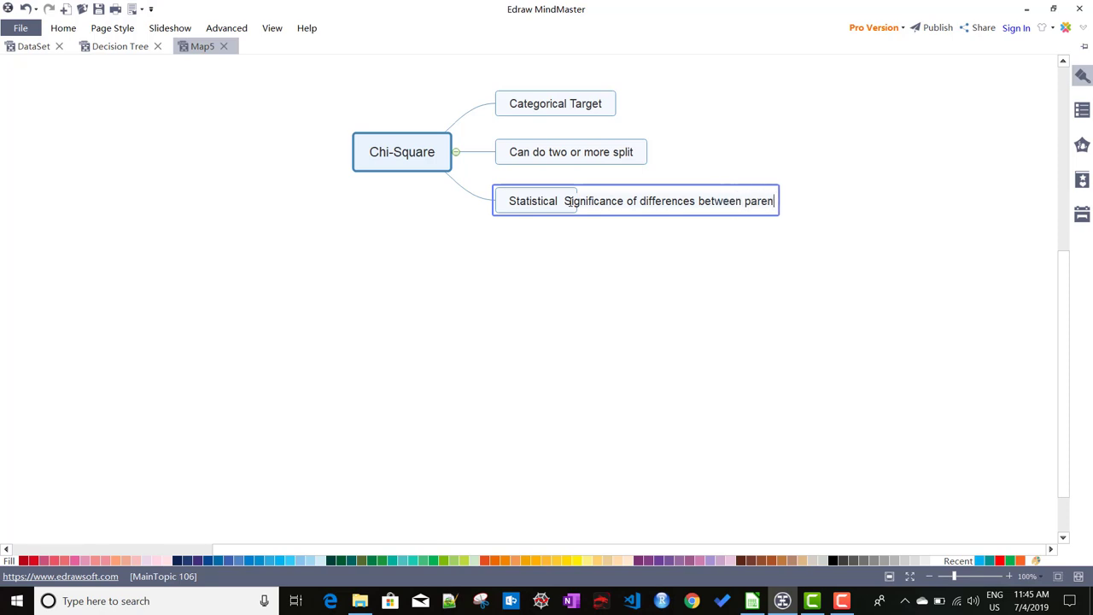
{"action": "type", "text": "t node and"}
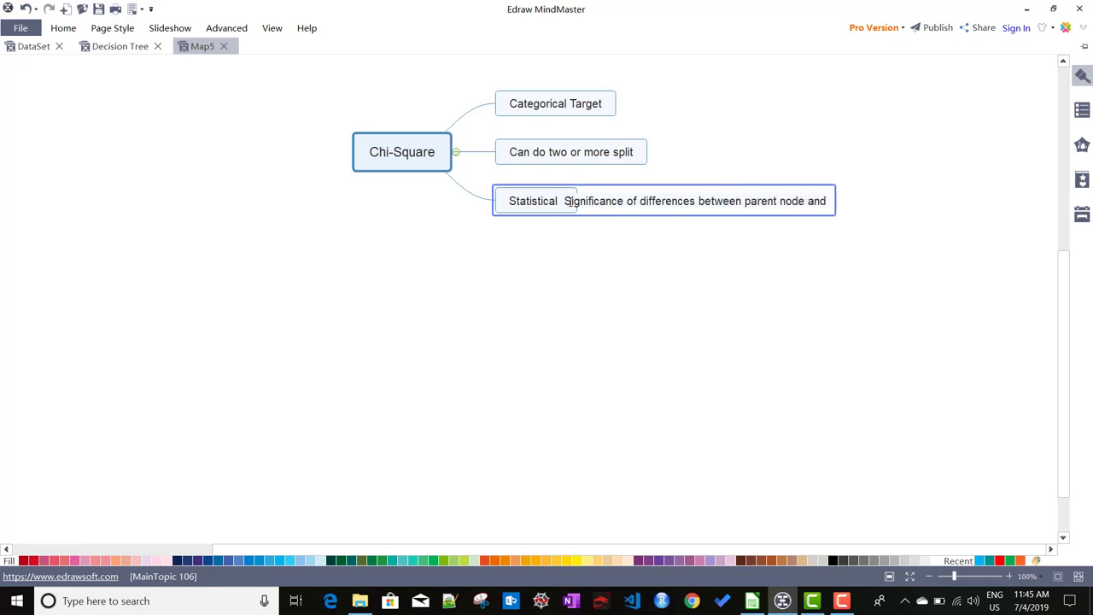
{"action": "type", "text": " subnode"}
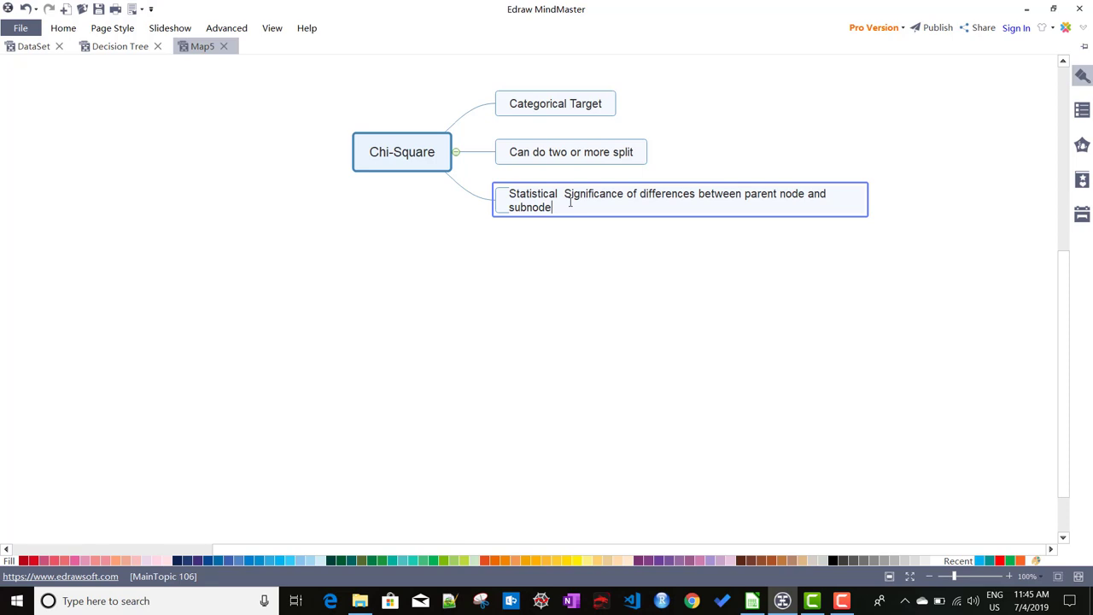
Finish the third topic's label, then add a fourth main topic to the Chi-Square node and place it below the other three.
{"action": "key", "text": "Return"}
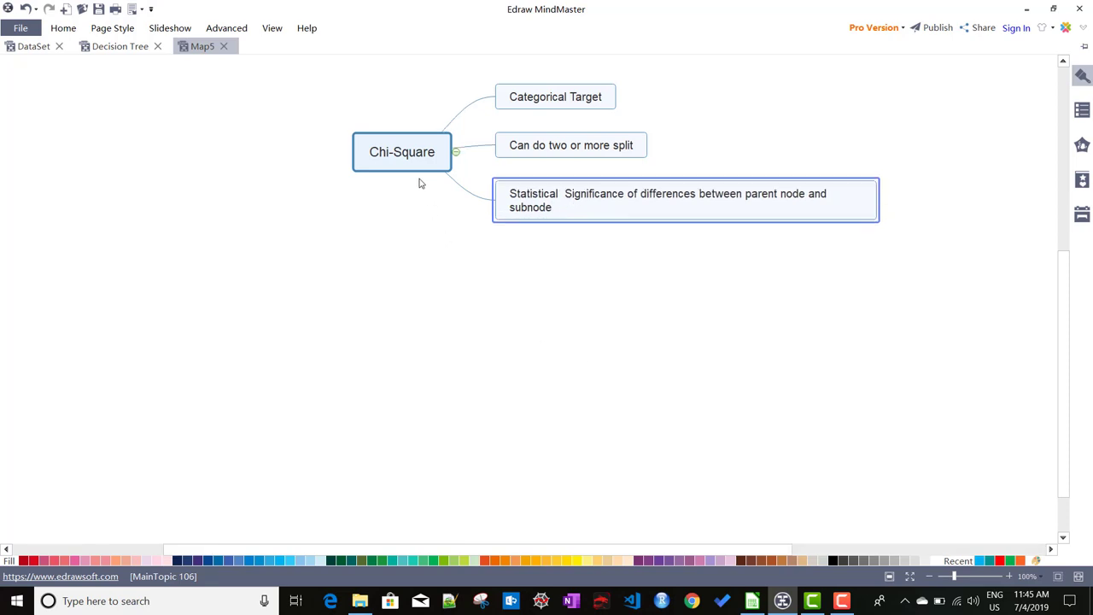
{"action": "left_click", "coordinate": [458, 162]}
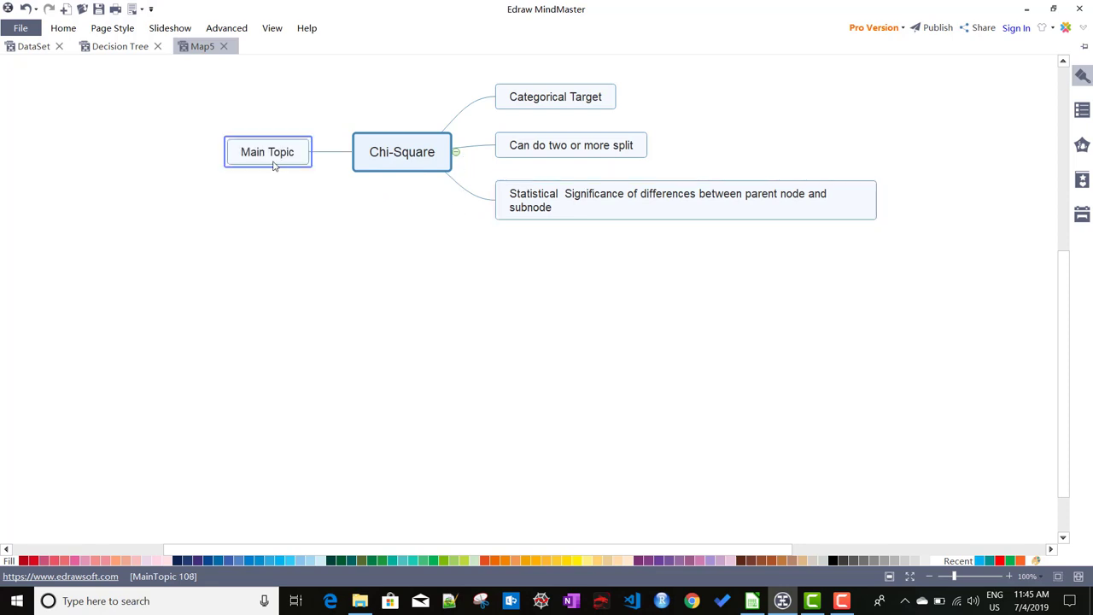
{"action": "left_click_drag", "start_coordinate": [266, 156], "coordinate": [538, 239]}
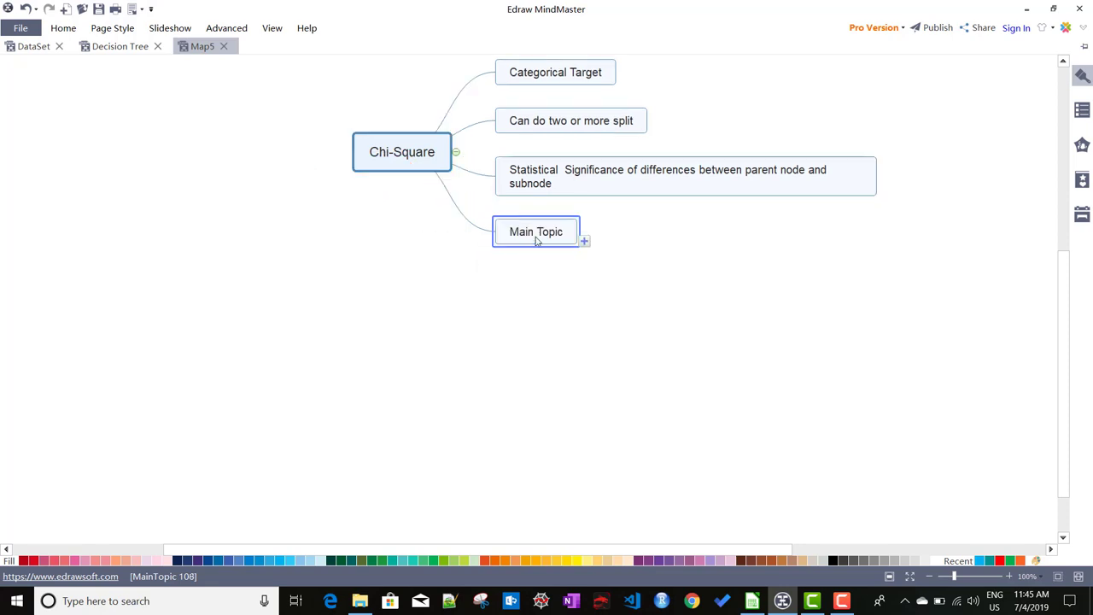
Label the fourth Chi-Square topic "High the chi-square value higher the differences will be".
{"action": "triple_click", "coordinate": [541, 233]}
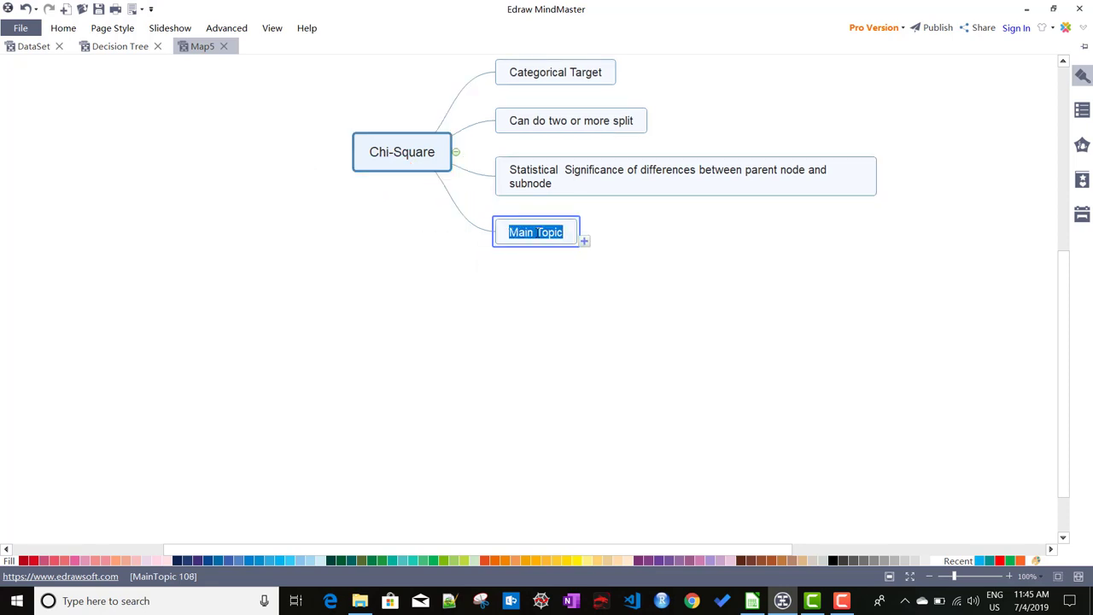
{"action": "type", "text": "High"}
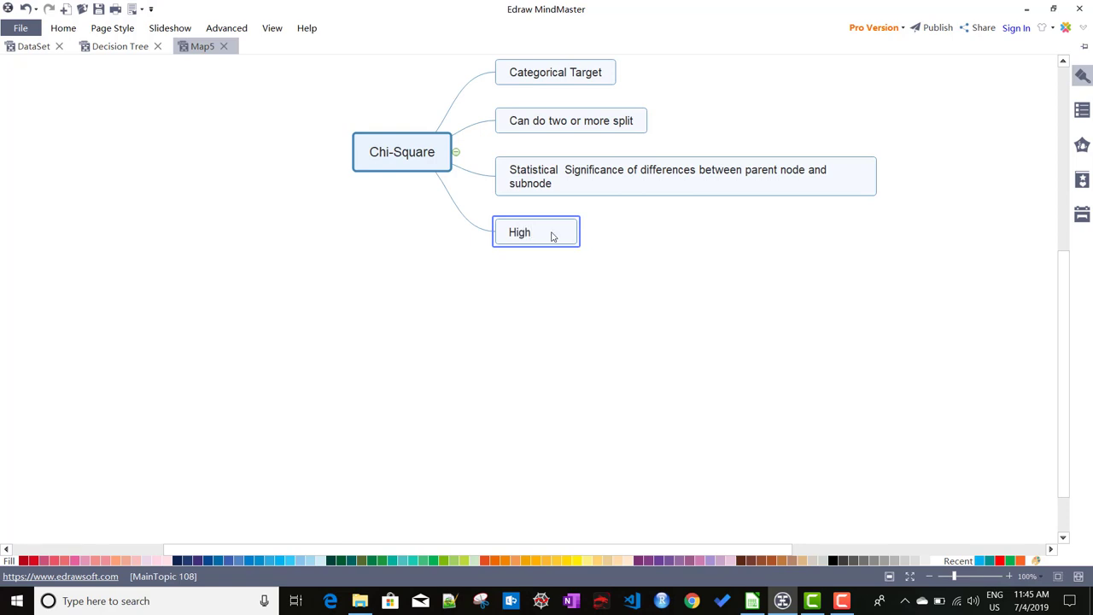
{"action": "type", "text": " the chi-square val"}
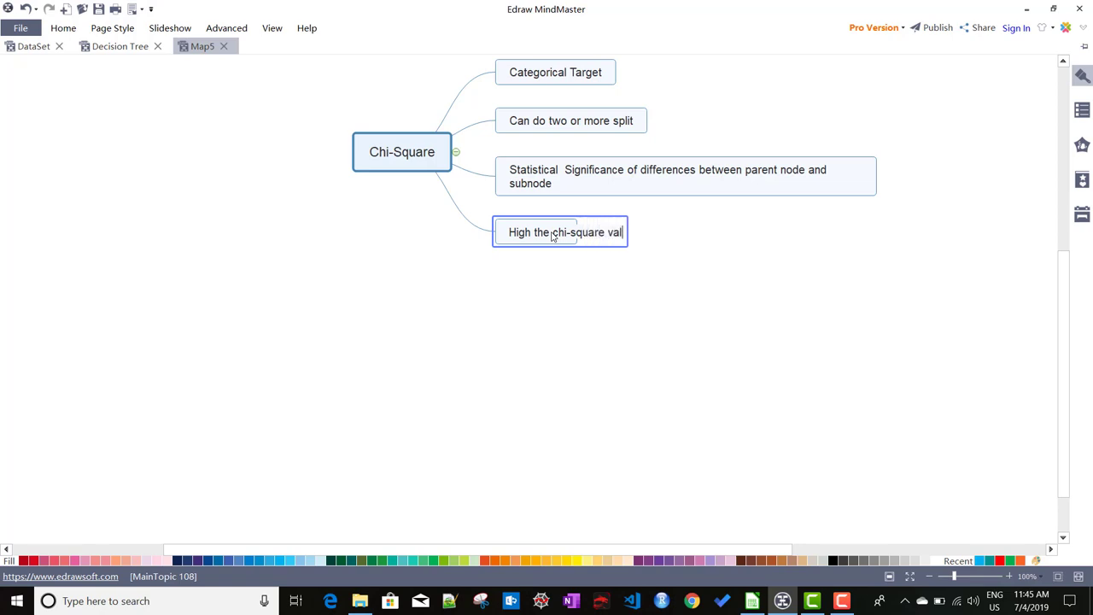
{"action": "type", "text": "ue higer"}
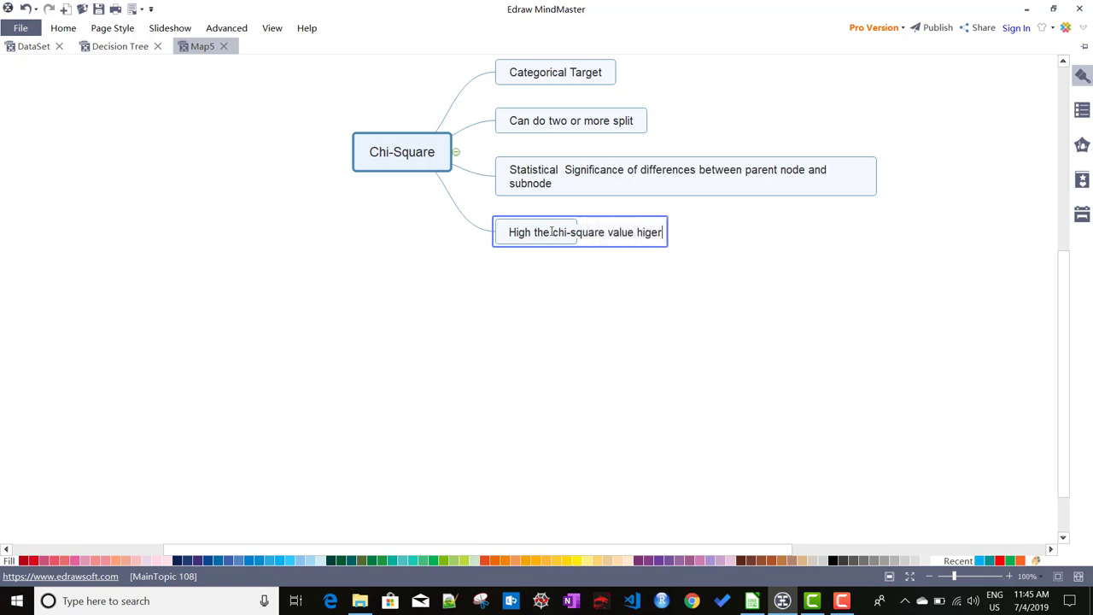
{"action": "key", "text": "BackSpace"}
{"action": "key", "text": "BackSpace"}
{"action": "type", "text": "her the differenc"}
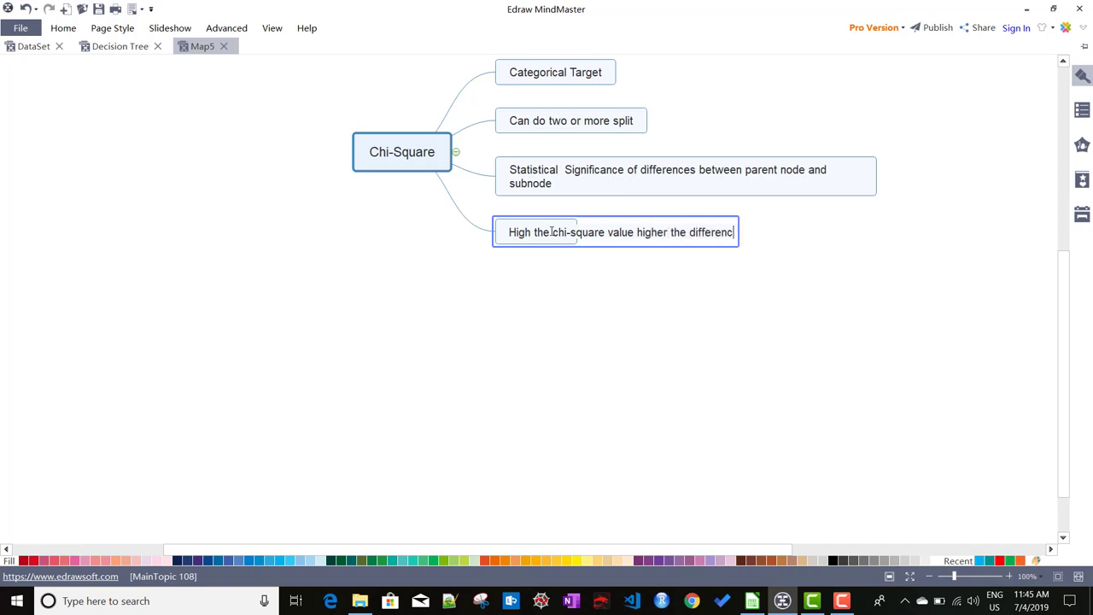
{"action": "type", "text": "es will be"}
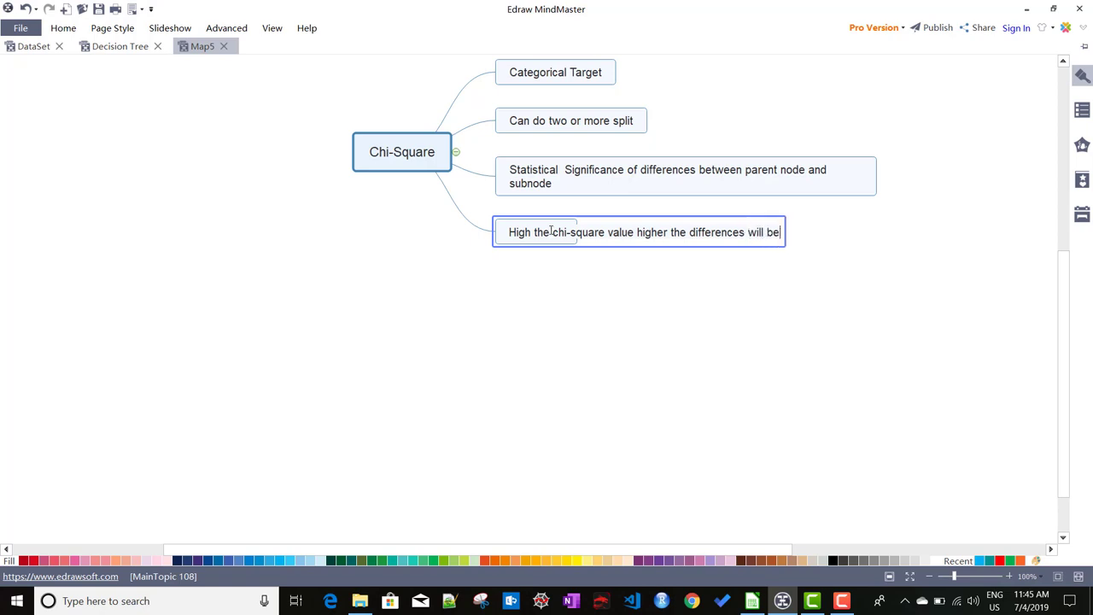
{"action": "key", "text": "Return"}
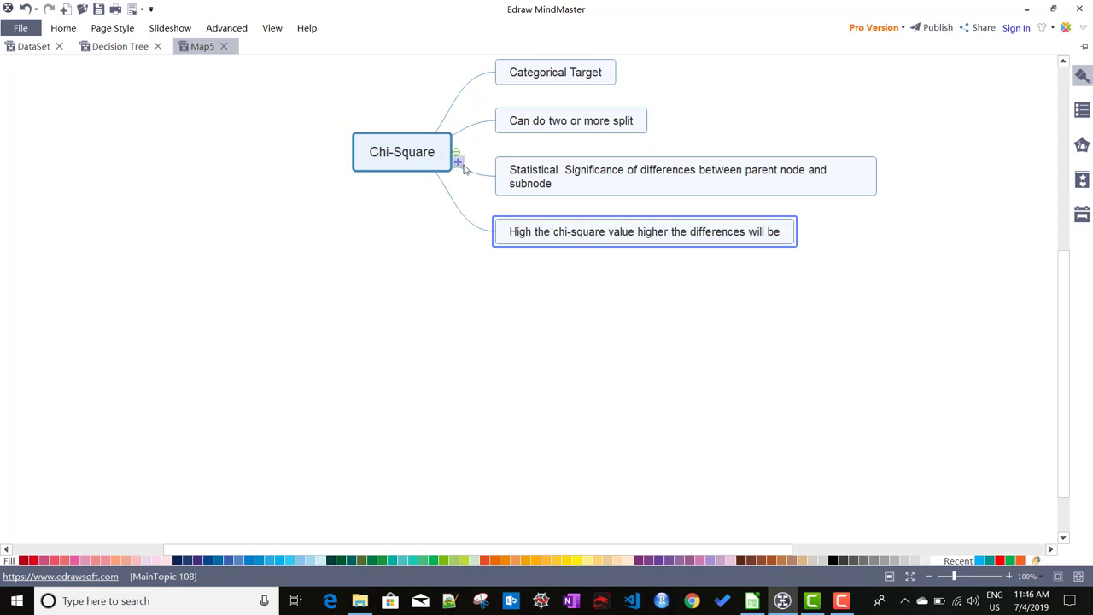
Add another main topic to the Chi-Square node with the formula "((Actual - Expected)^2/expected)^1/2".
{"action": "left_click", "coordinate": [458, 163]}
{"action": "double_click", "coordinate": [282, 152]}
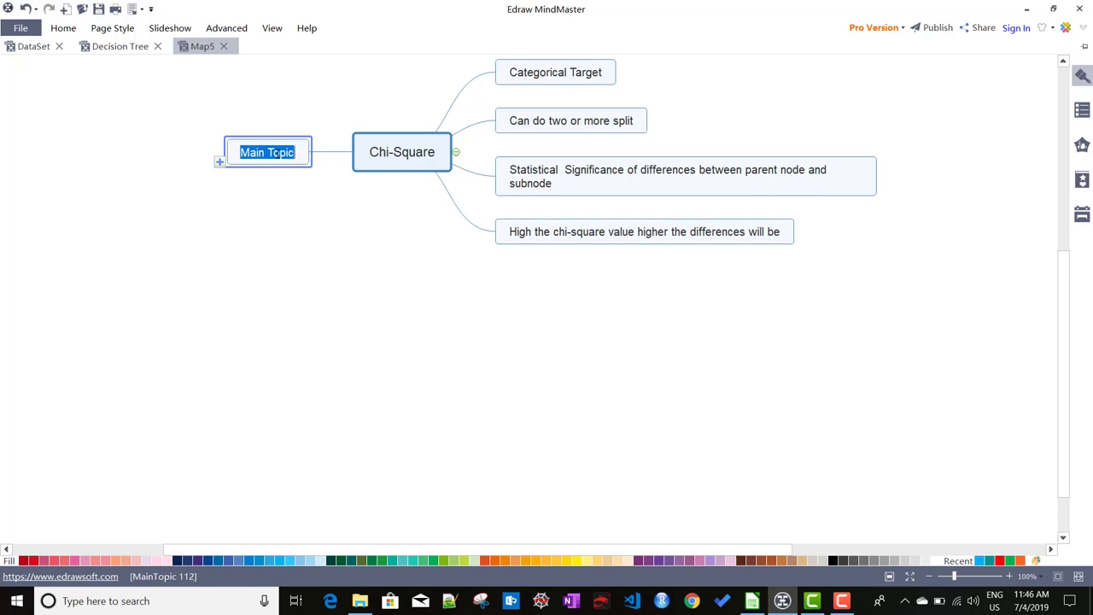
{"action": "type", "text": "("}
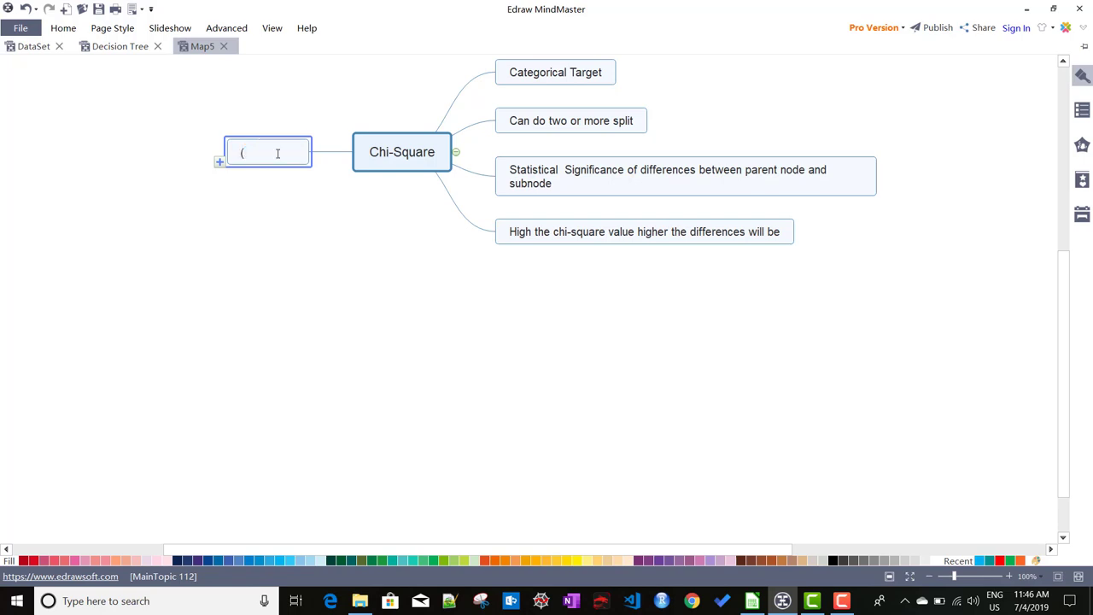
{"action": "type", "text": "Actual - Expecte"}
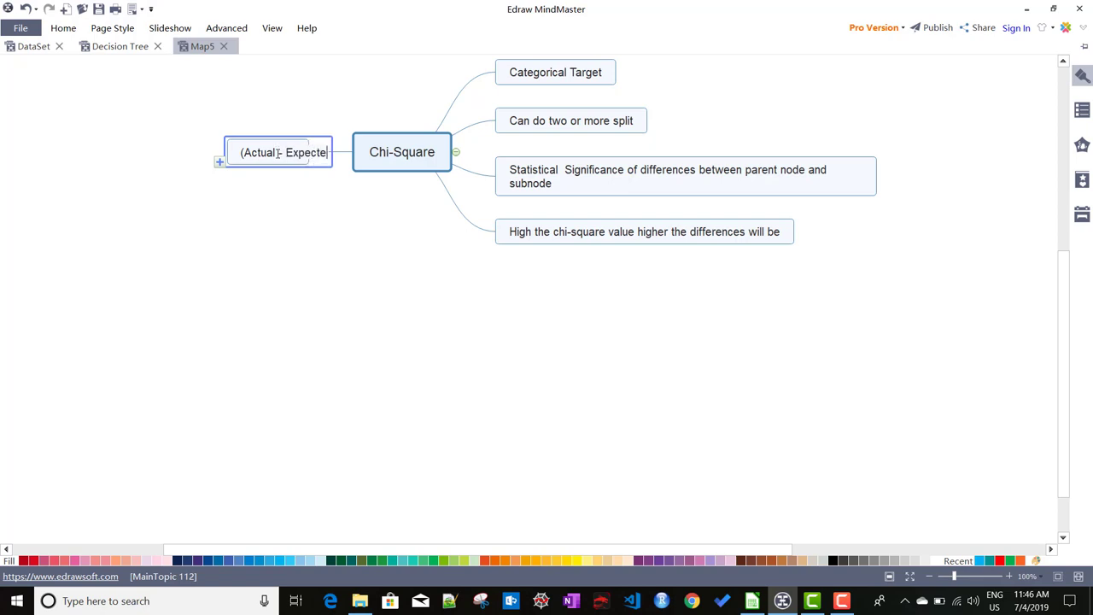
{"action": "type", "text": "d)^2/expe"}
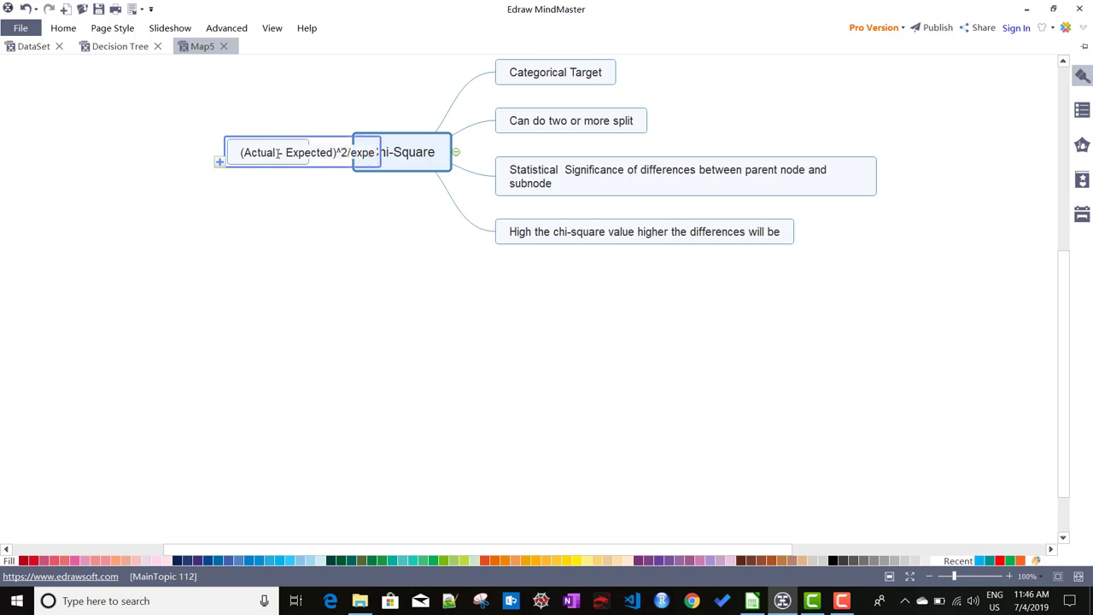
{"action": "type", "text": "cted"}
{"action": "type", "text": ")"}
{"action": "type", "text": "("}
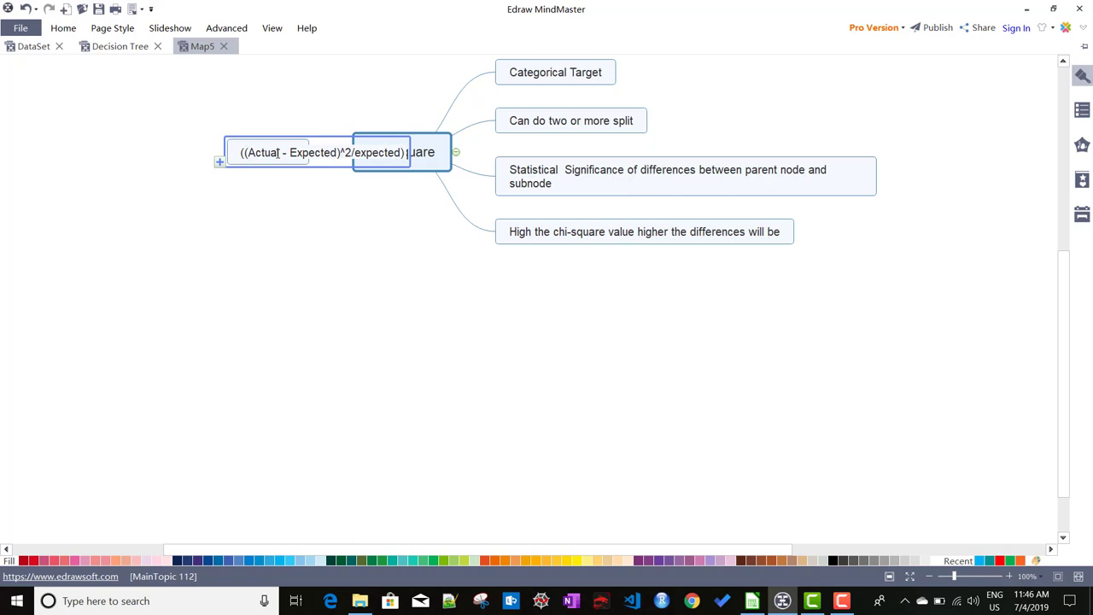
{"action": "type", "text": "^1/2"}
{"action": "key", "text": "Return"}
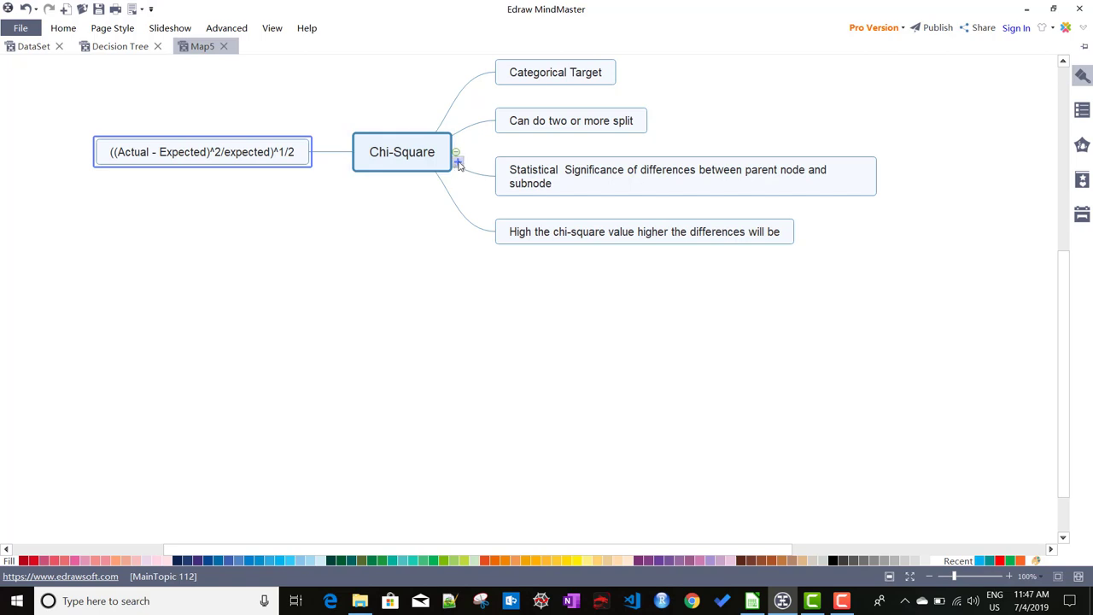
Add a main topic to the Chi-Square node labelled "CHAID (Chi-Square Automatic Interaction Detector)".
{"action": "left_click", "coordinate": [457, 161]}
{"action": "double_click", "coordinate": [263, 130]}
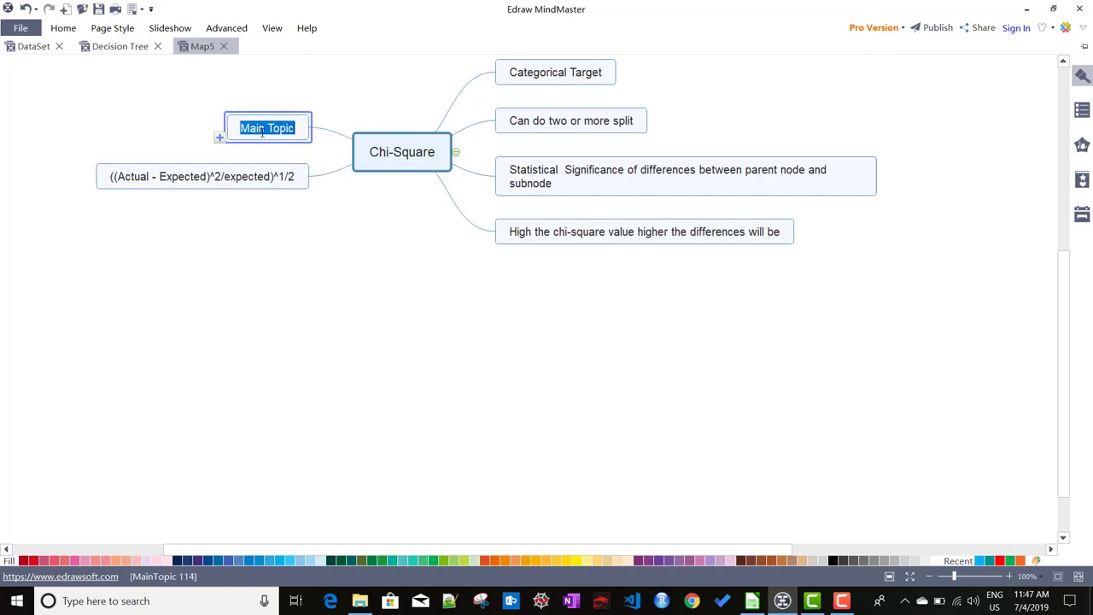
{"action": "type", "text": "CHAI"}
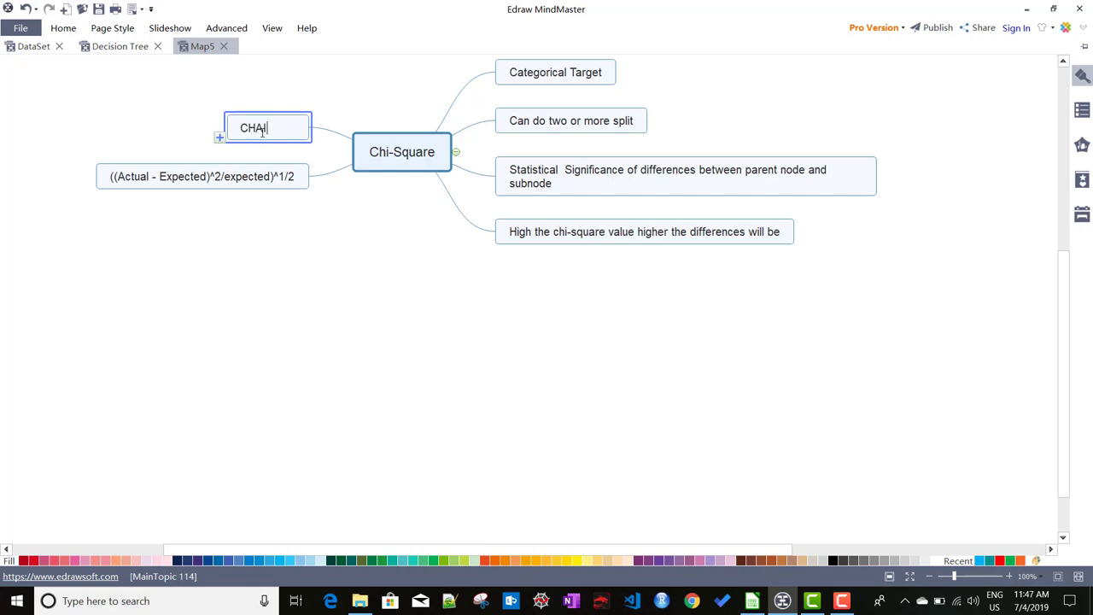
{"action": "type", "text": "D (Chi-Square "}
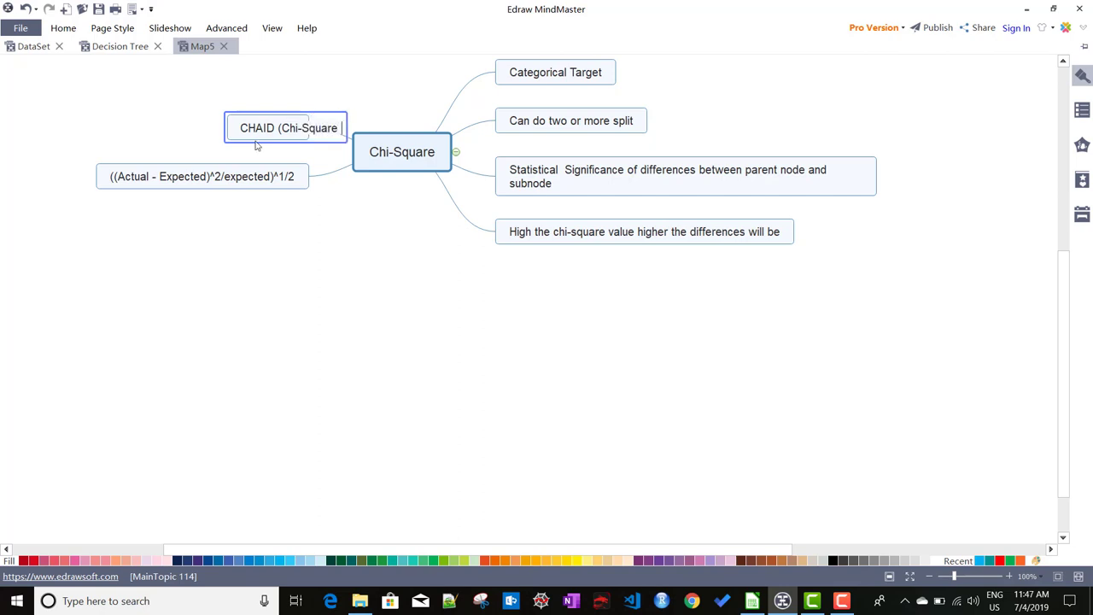
{"action": "type", "text": "Automatic"}
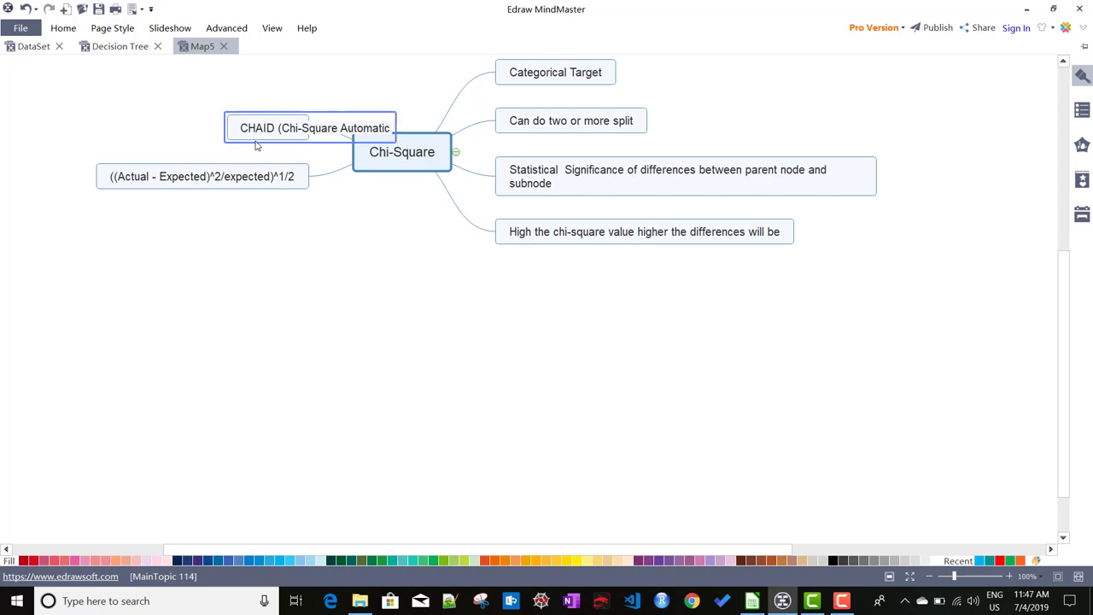
{"action": "type", "text": " Interactoio"}
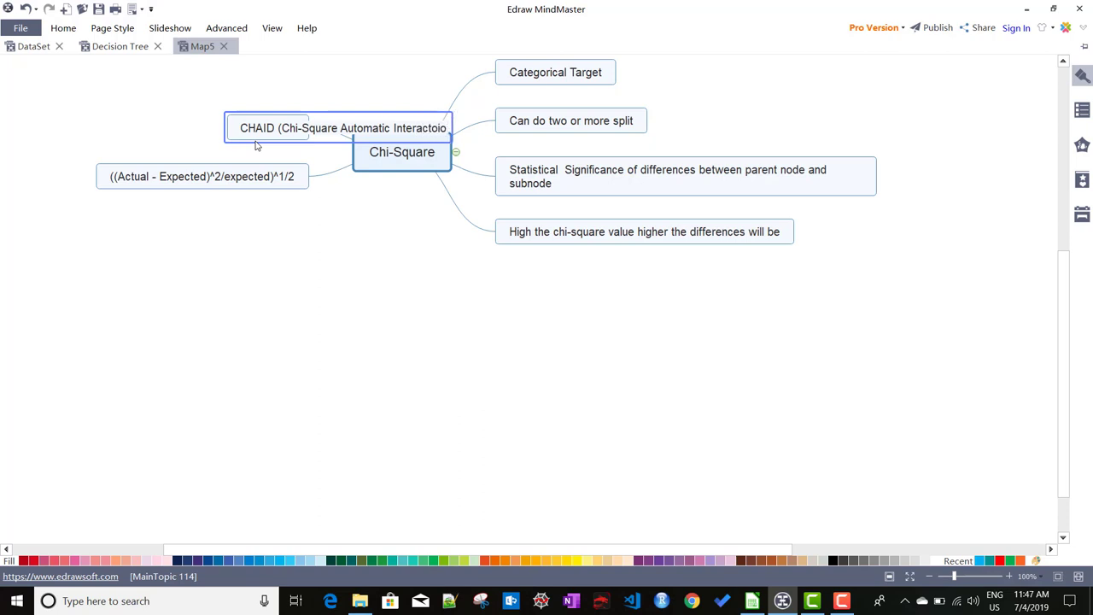
{"action": "key", "text": "BackSpace"}
{"action": "key", "text": "BackSpace"}
{"action": "key", "text": "BackSpace"}
{"action": "type", "text": "ion Detect"}
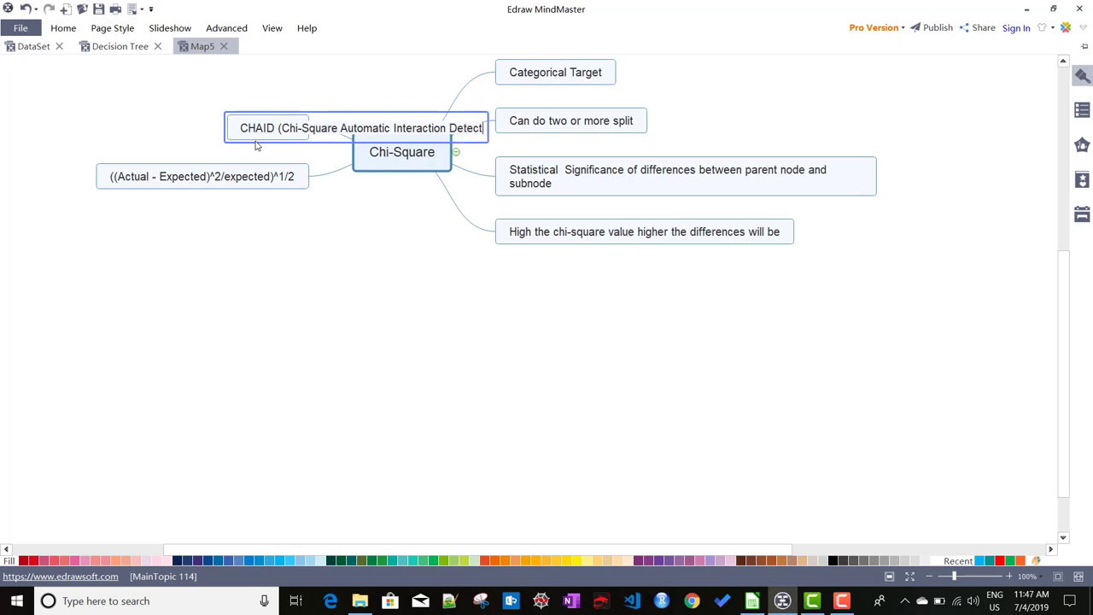
{"action": "key", "text": "BackSpace"}
{"action": "type", "text": "tor)"}
{"action": "key", "text": "Return"}
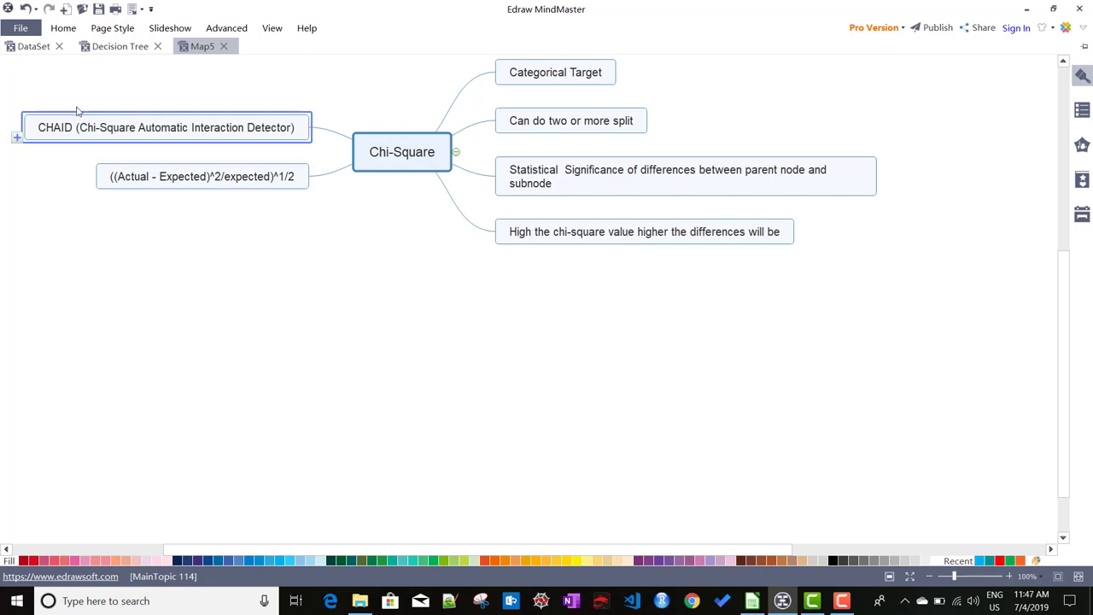
View the DataSet map, then switch to LibreOffice Calc and show the Chi-Square Calculation sheet.
{"action": "left_click", "coordinate": [34, 48]}
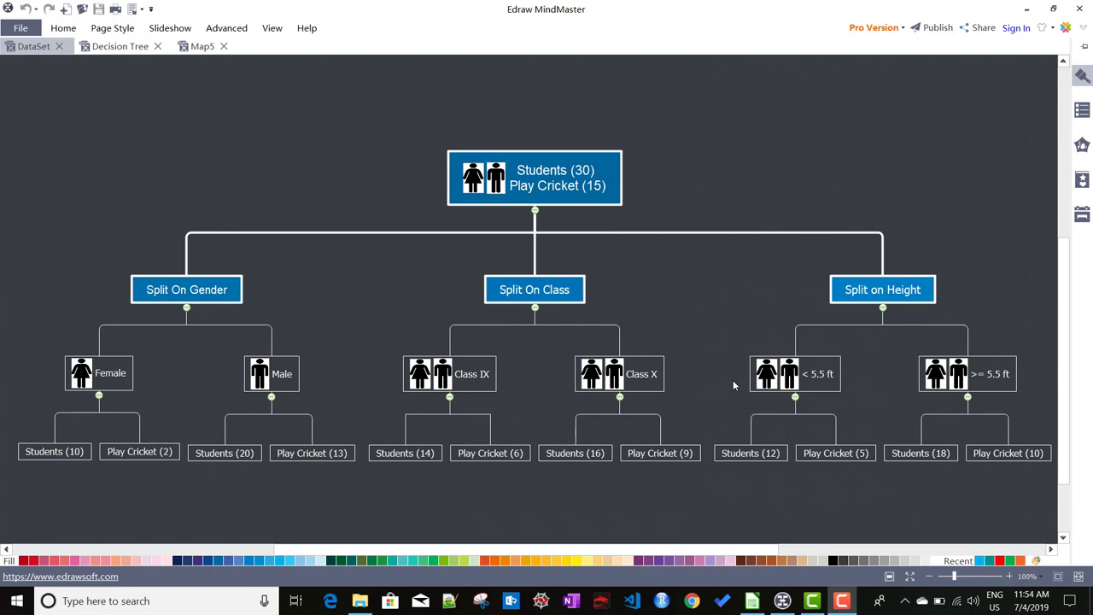
{"action": "left_click", "coordinate": [751, 600]}
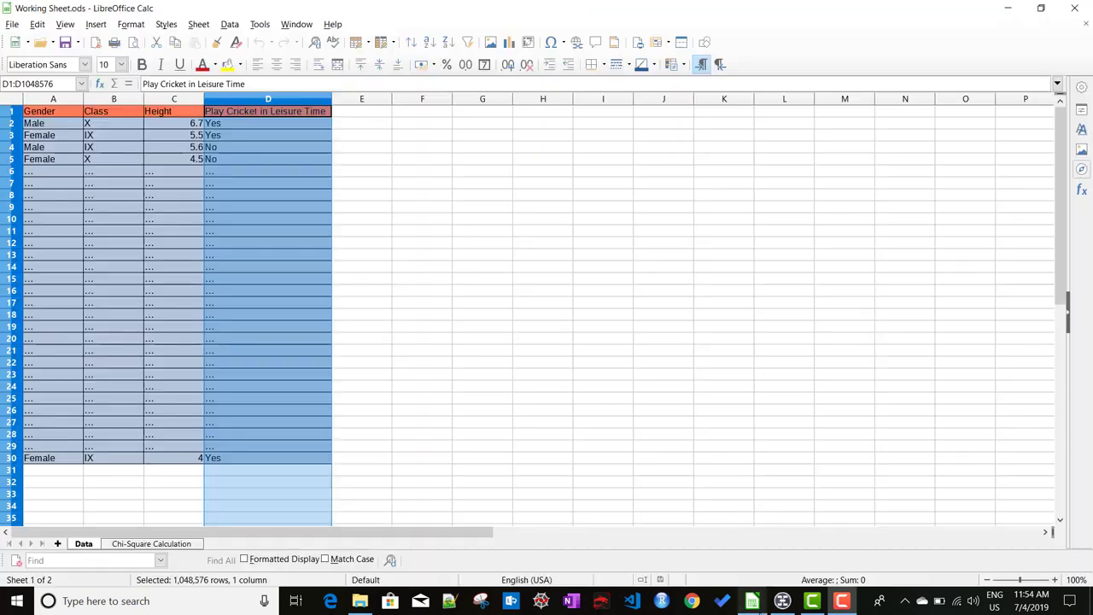
{"action": "left_click", "coordinate": [149, 544]}
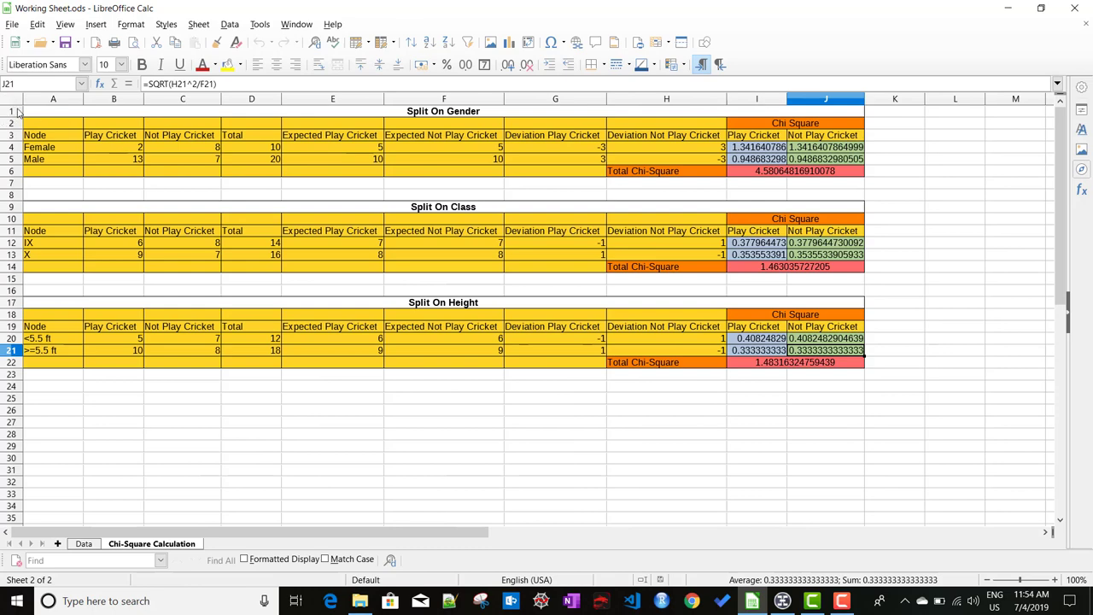
Copy rows 1 and 2, the "Split On Gender" and "Chi Square" heading rows, from the Chi-Square Calculation sheet.
{"action": "left_click_drag", "start_coordinate": [17, 112], "coordinate": [27, 126]}
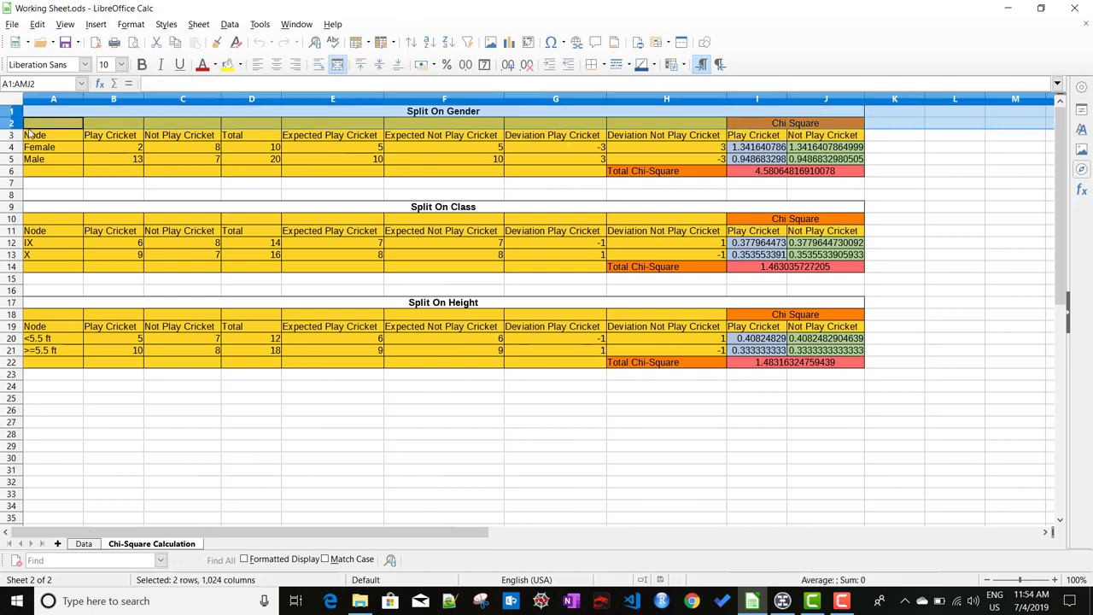
{"action": "left_click", "coordinate": [27, 130]}
{"action": "left_click", "coordinate": [9, 112]}
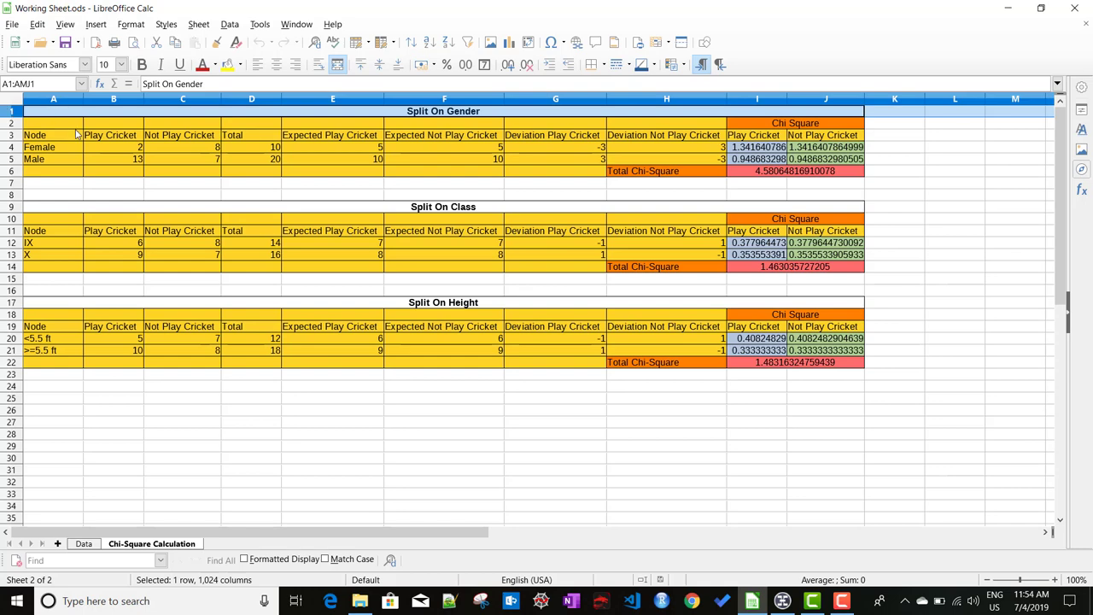
{"action": "key", "text": "shift+Down"}
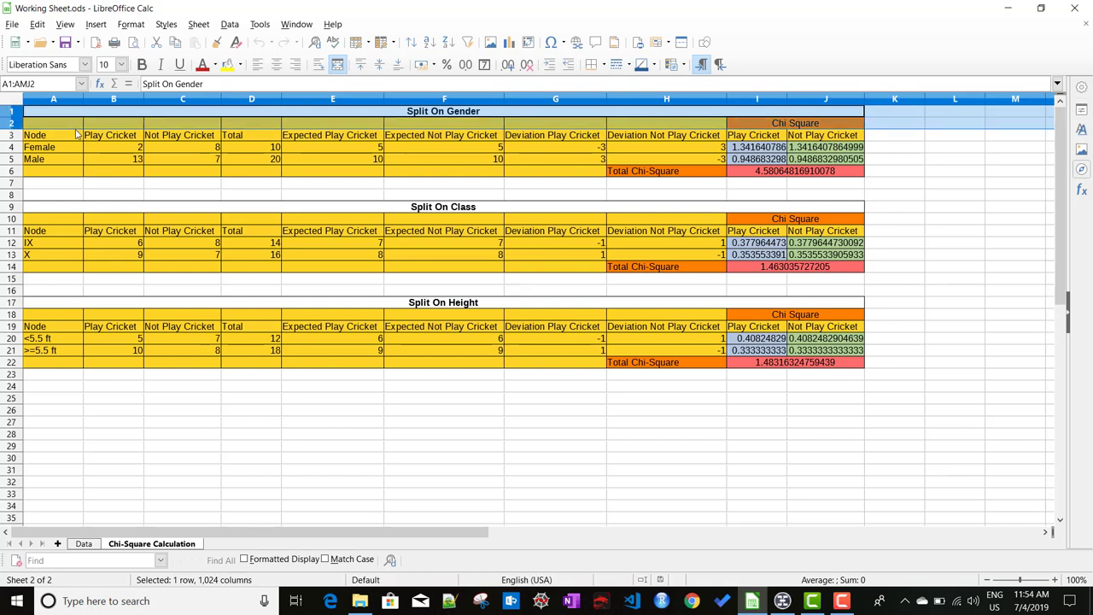
Insert a new sheet after the Chi-Square Calculation sheet and paste the copied heading rows starting at A1.
{"action": "double_click", "coordinate": [244, 543]}
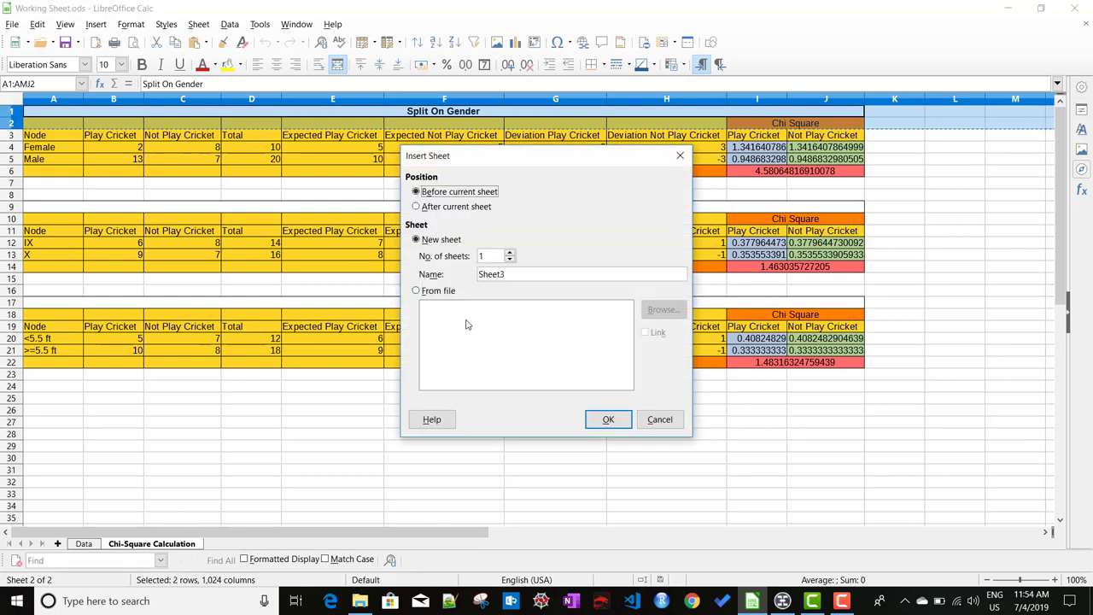
{"action": "left_click", "coordinate": [469, 208]}
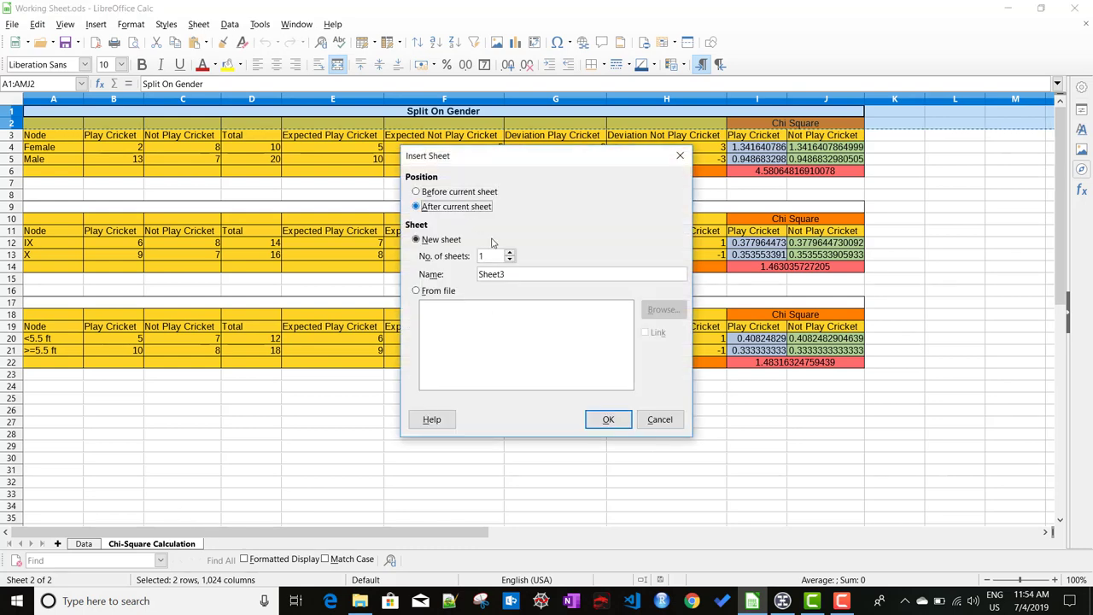
{"action": "left_click", "coordinate": [608, 419]}
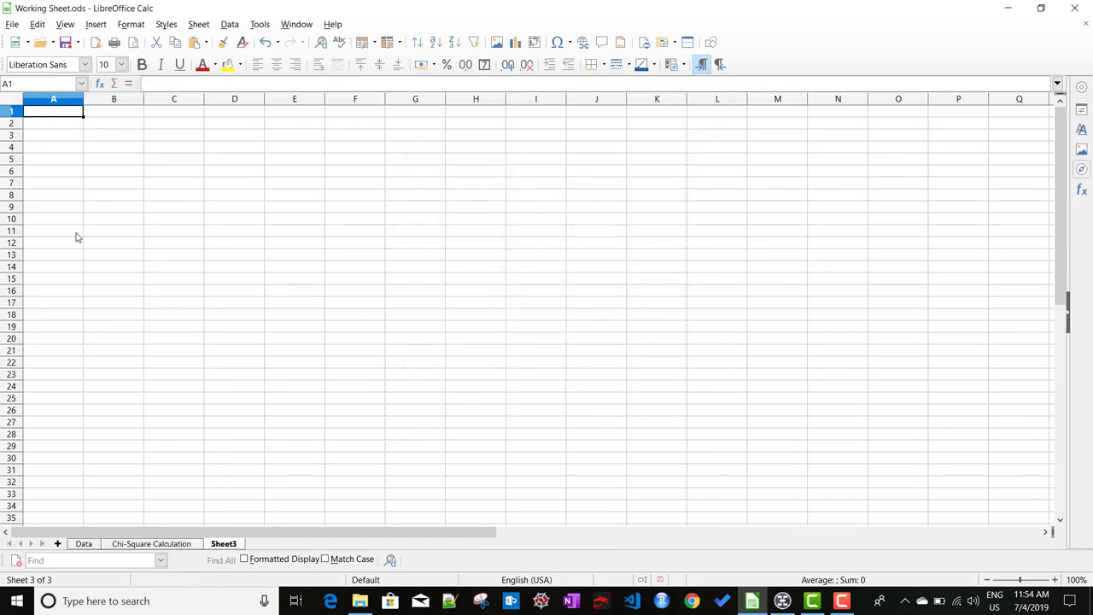
{"action": "key", "text": "ctrl+v"}
{"action": "left_click", "coordinate": [361, 163]}
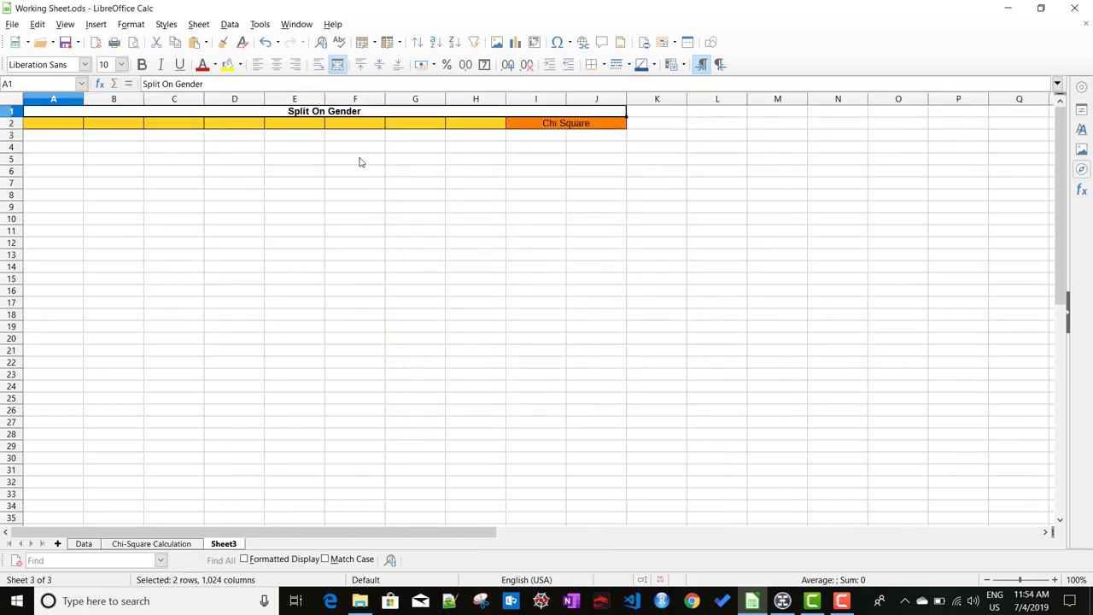
Switch to MindMaster to check the Split On Gender branch of the DataSet map, then return to the new LibreOffice Calc sheet.
{"action": "left_click", "coordinate": [792, 603]}
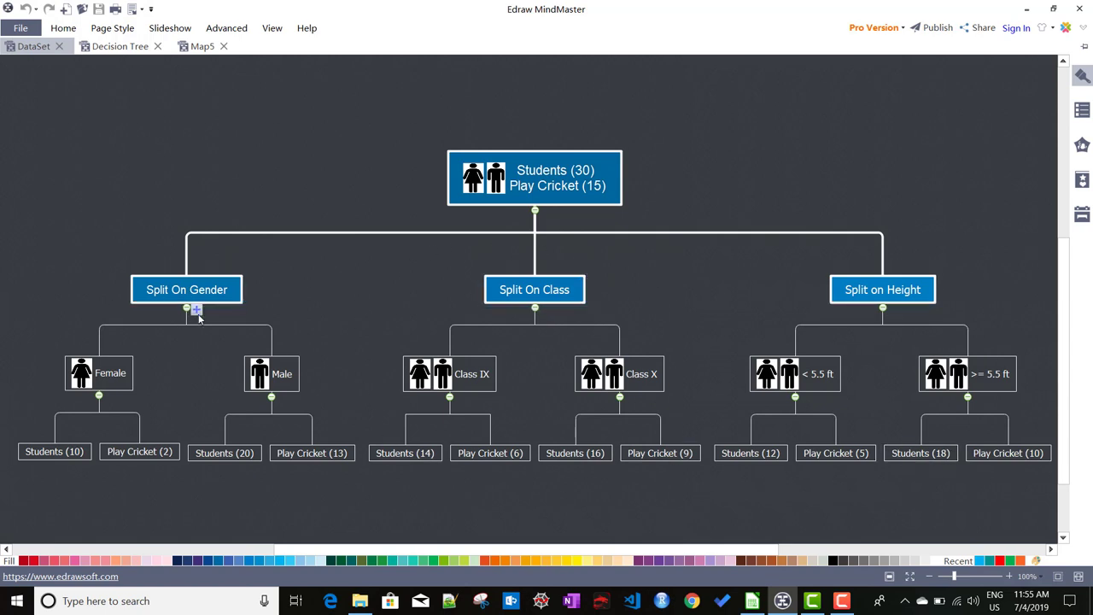
{"action": "key", "text": "alt+Tab"}
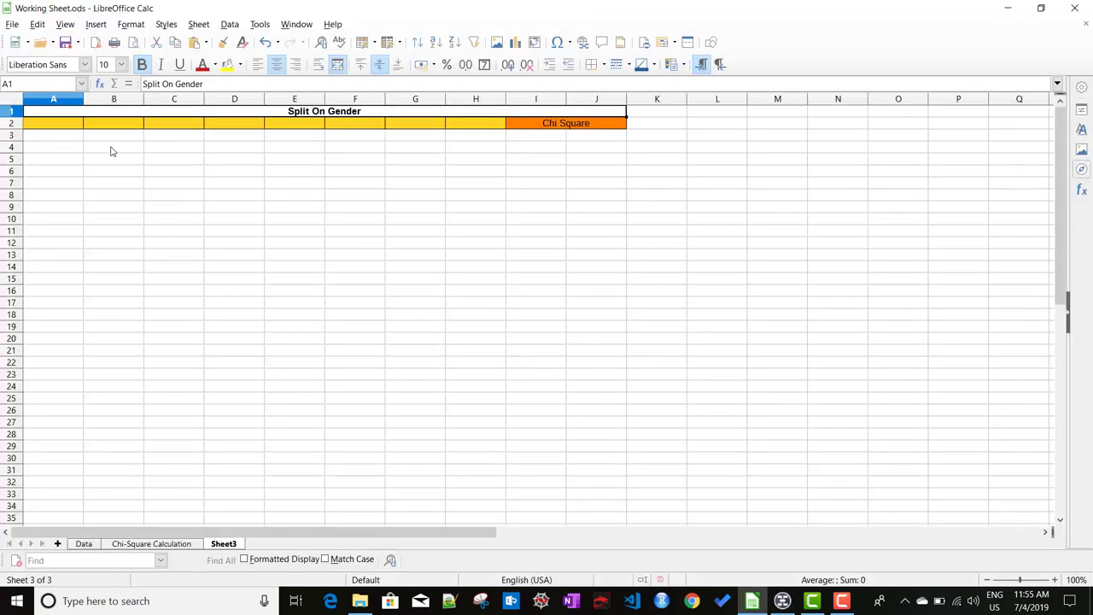
Copy the column heading row 3 from the Chi-Square Calculation sheet and paste it into row 3 of Sheet3.
{"action": "left_click", "coordinate": [157, 544]}
{"action": "left_click", "coordinate": [11, 137]}
{"action": "key", "text": "ctrl+c"}
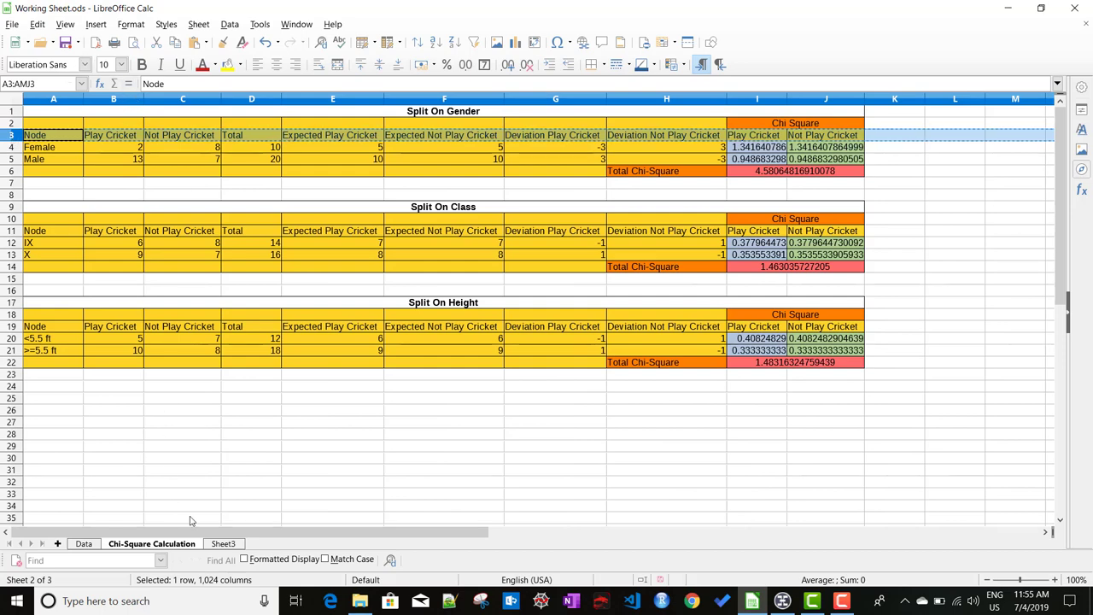
{"action": "left_click", "coordinate": [223, 544]}
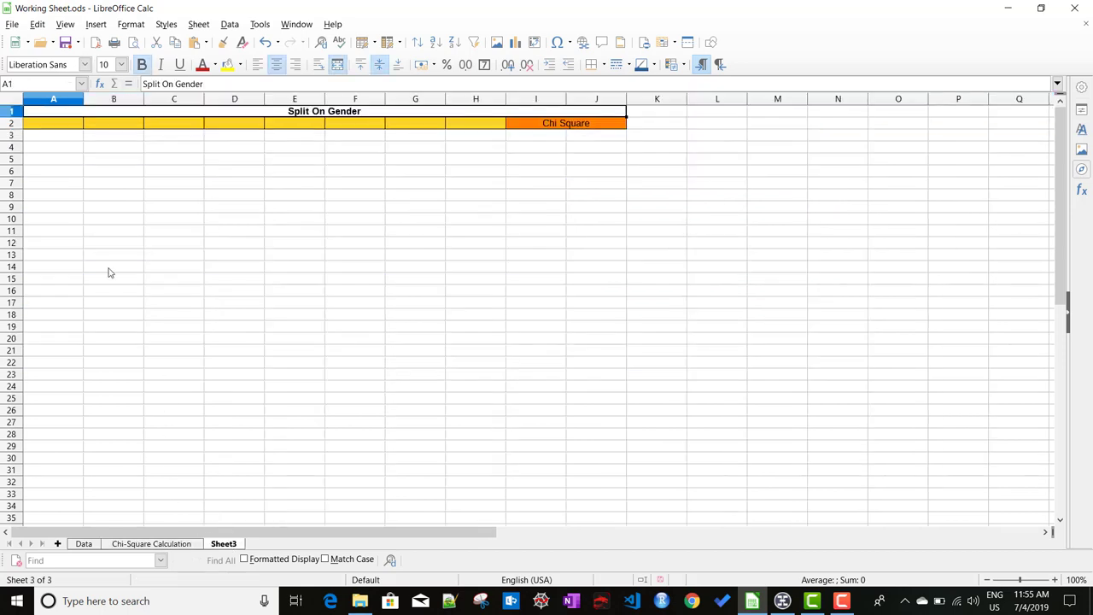
{"action": "left_click", "coordinate": [40, 139]}
{"action": "key", "text": "ctrl+v"}
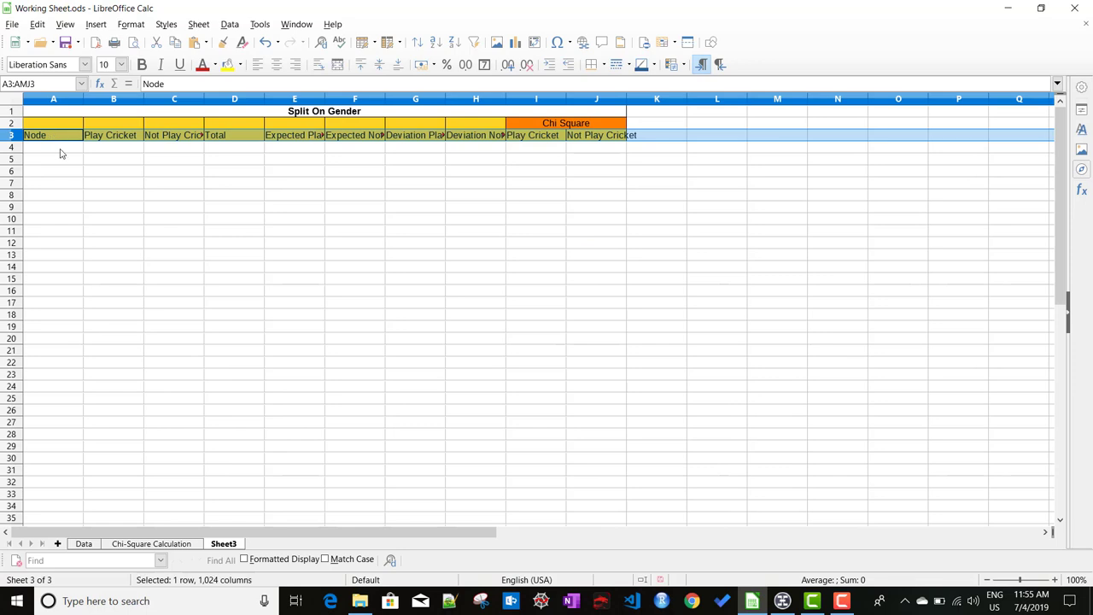
Fit all column widths in Sheet3 to their contents so the row 3 headings are fully readable.
{"action": "left_click_drag", "start_coordinate": [626, 100], "coordinate": [643, 101]}
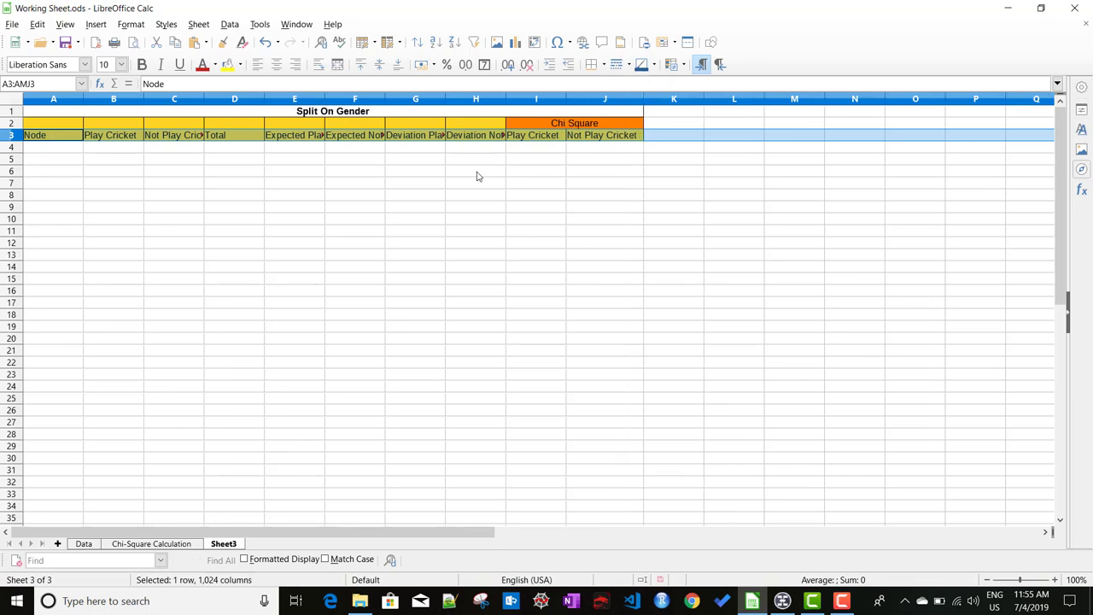
{"action": "left_click", "coordinate": [7, 102]}
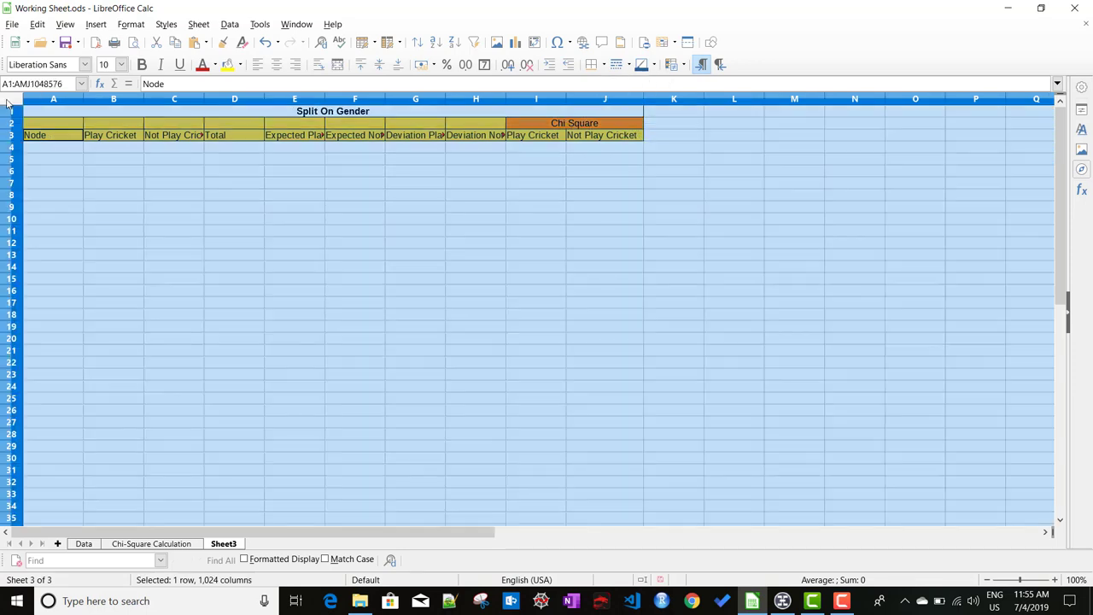
{"action": "left_click_drag", "start_coordinate": [83, 99], "coordinate": [84, 99]}
{"action": "double_click", "coordinate": [84, 99]}
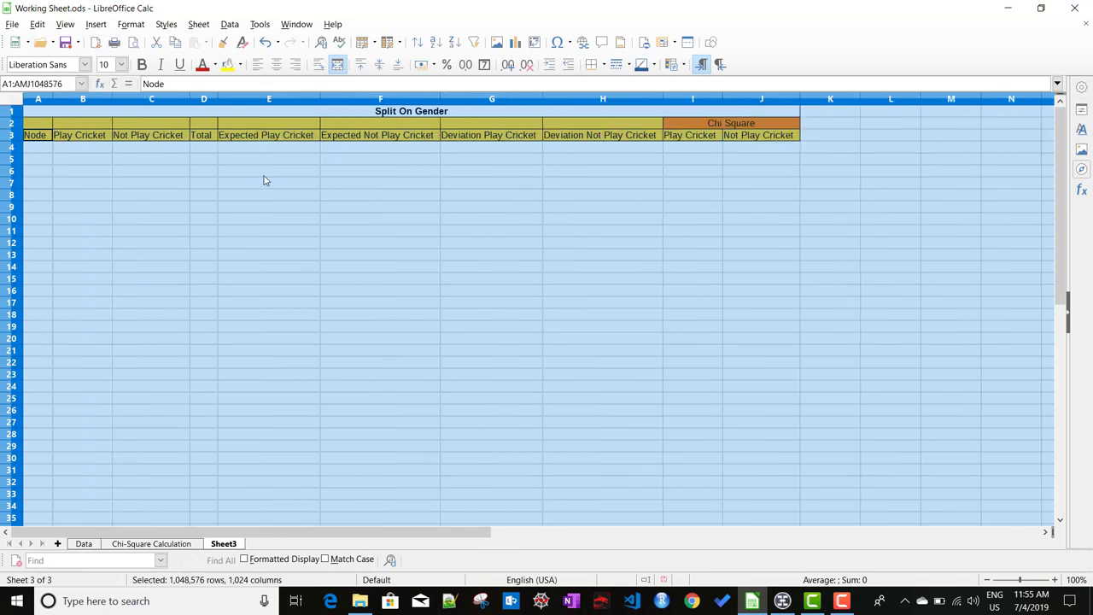
{"action": "left_click", "coordinate": [264, 182]}
{"action": "left_click", "coordinate": [37, 140]}
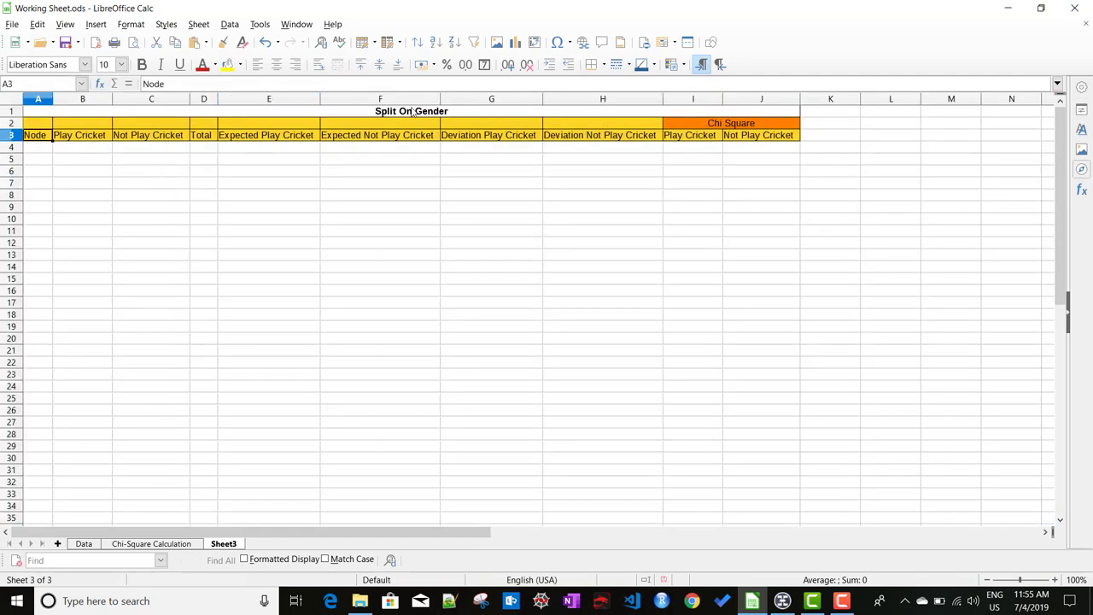
Enter the node names Female in A4 and Male in A5.
{"action": "left_click", "coordinate": [40, 149]}
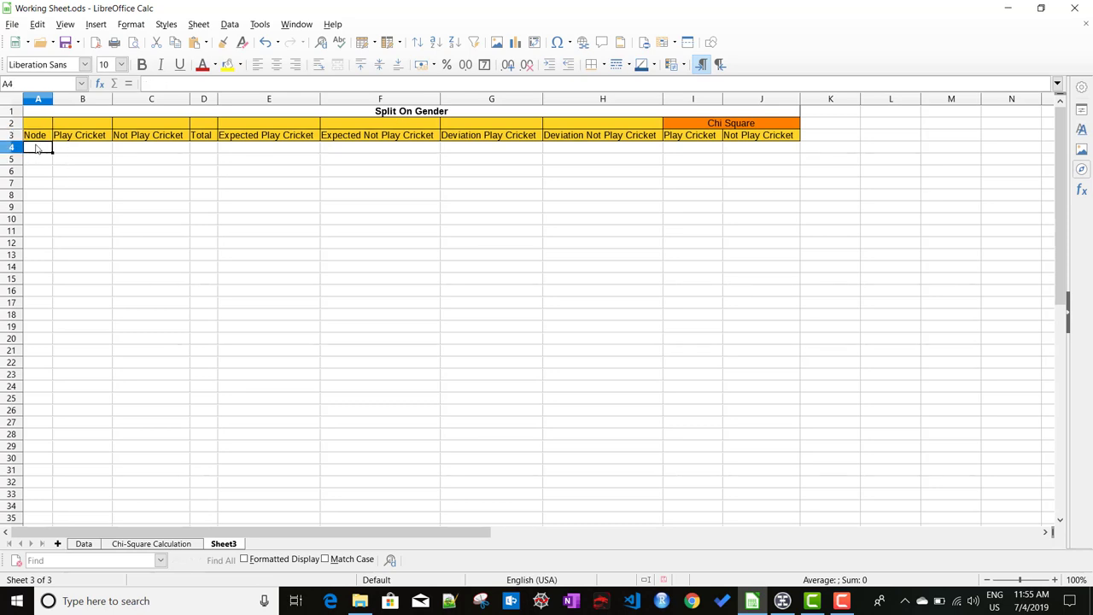
{"action": "type", "text": "Female"}
{"action": "key", "text": "Return"}
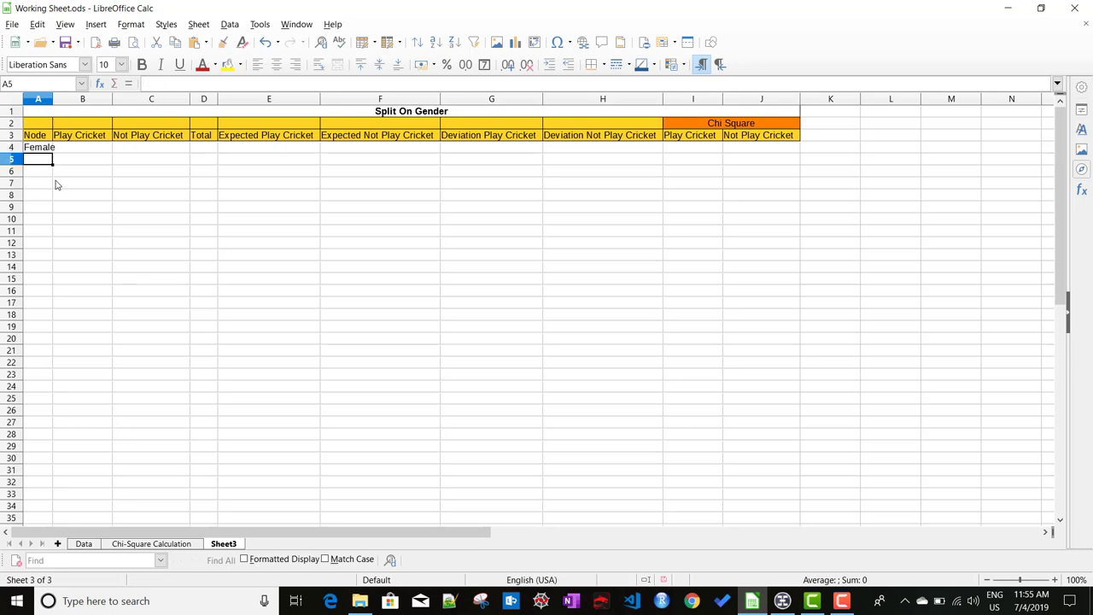
{"action": "type", "text": "Male"}
{"action": "key", "text": "Return"}
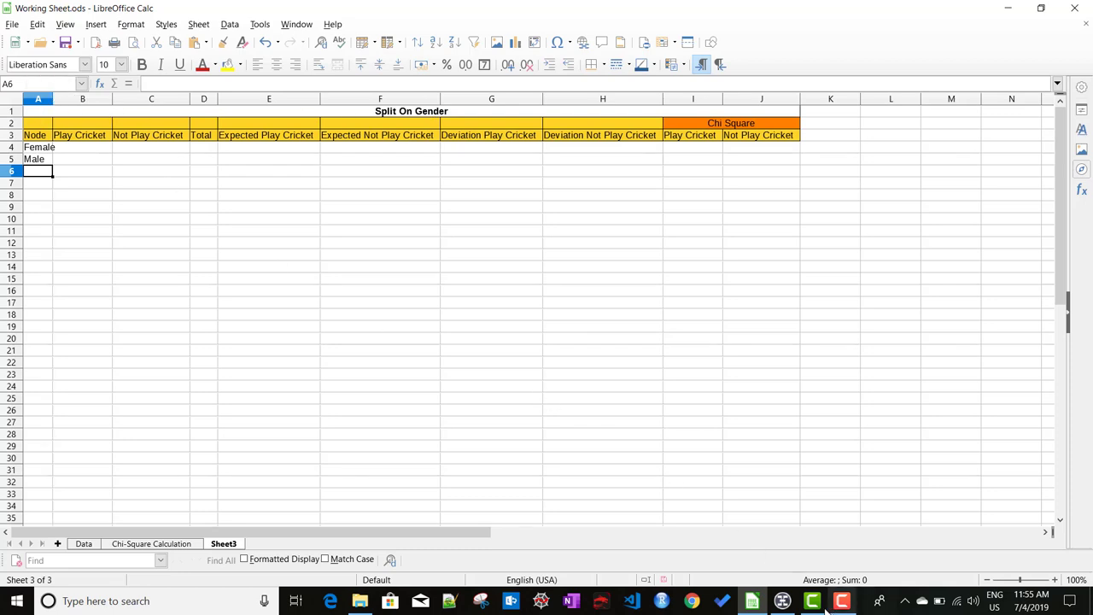
Switch to MindMaster to view the DataSet map, then return to Sheet3 in LibreOffice Calc.
{"action": "left_click", "coordinate": [783, 602]}
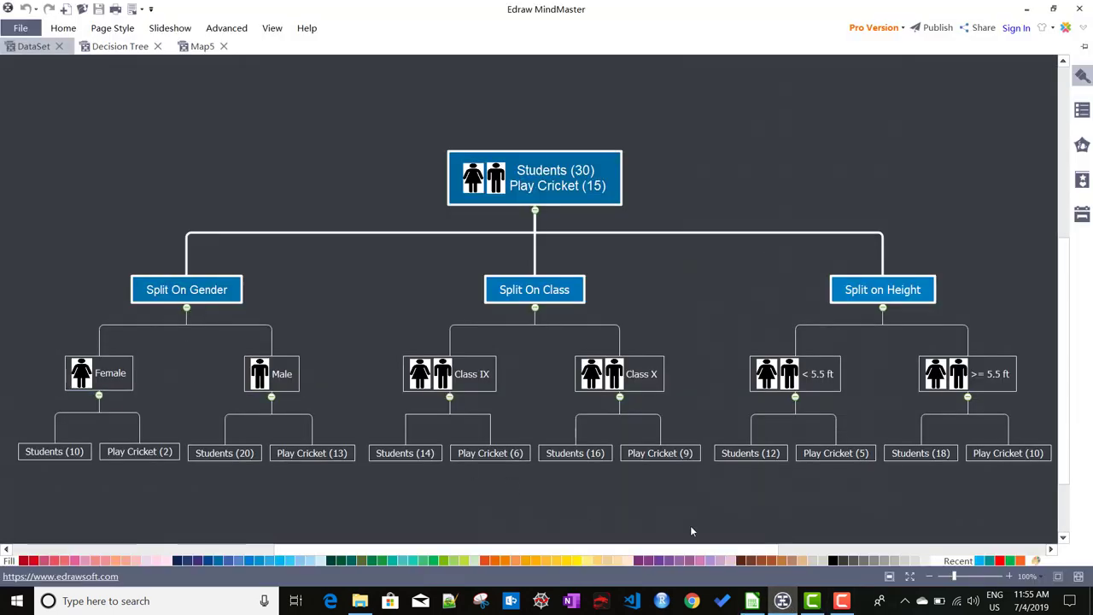
{"action": "left_click", "coordinate": [784, 602]}
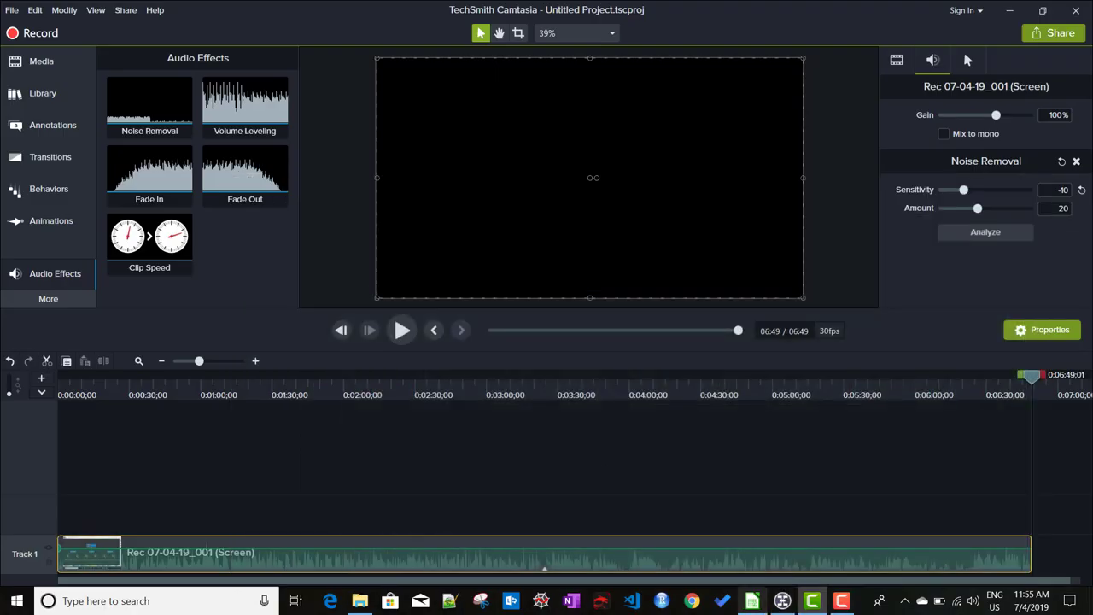
{"action": "left_click", "coordinate": [787, 601]}
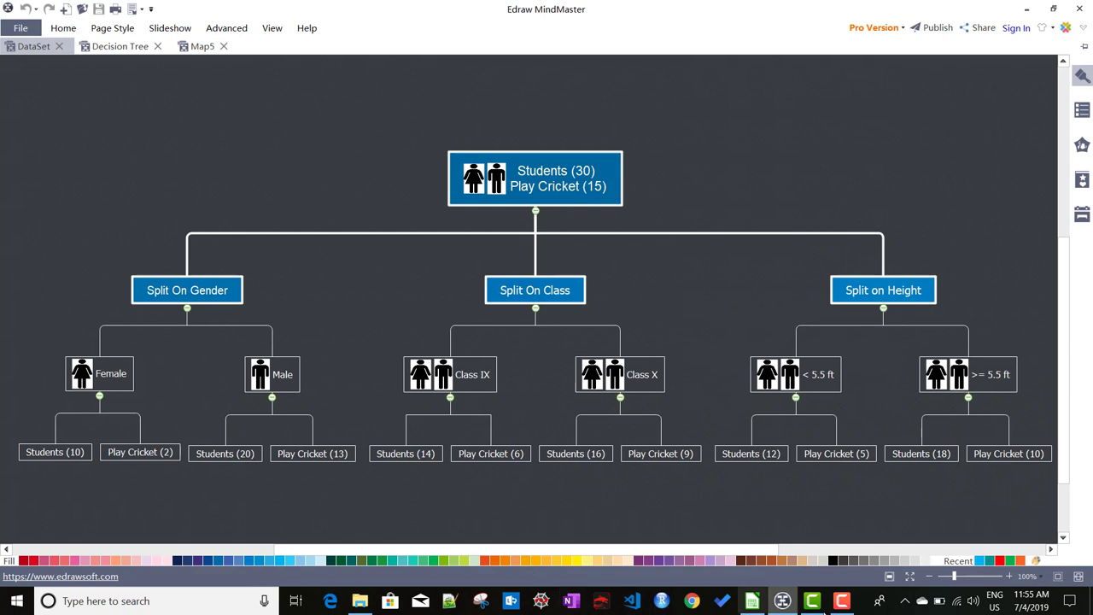
{"action": "left_click", "coordinate": [760, 604]}
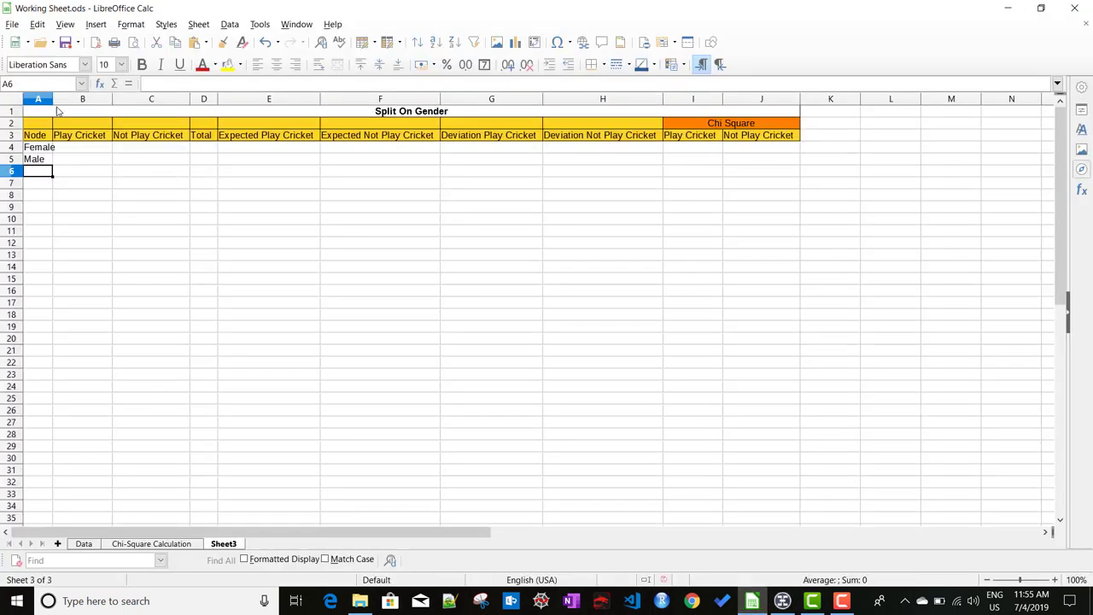
Widen column A slightly so the Female label fits inside its cell.
{"action": "left_click_drag", "start_coordinate": [53, 100], "coordinate": [62, 100]}
{"action": "left_click", "coordinate": [95, 147]}
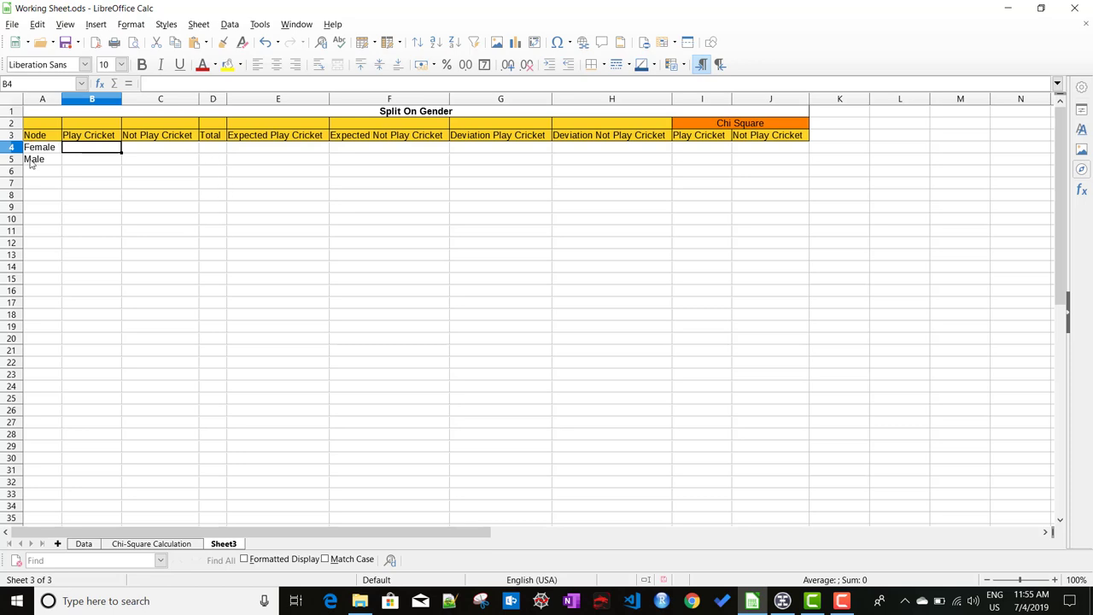
{"action": "left_click", "coordinate": [215, 151]}
{"action": "left_click", "coordinate": [217, 162]}
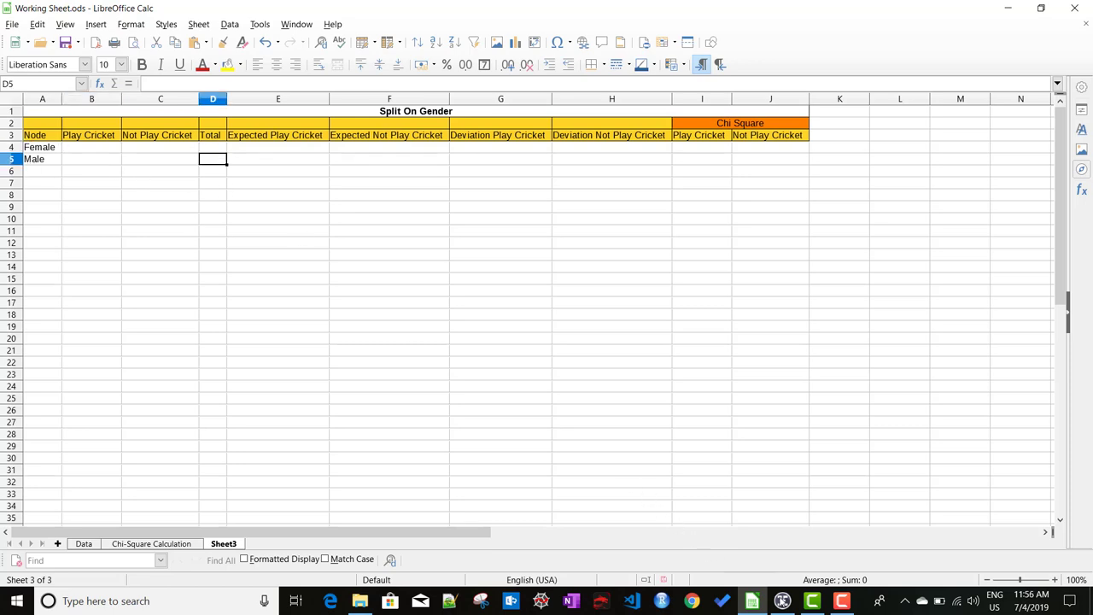
Check the Female and Male student counts in MindMaster, then enter totals of 10 in D4 and 20 in D5 in Calc.
{"action": "left_click", "coordinate": [784, 602]}
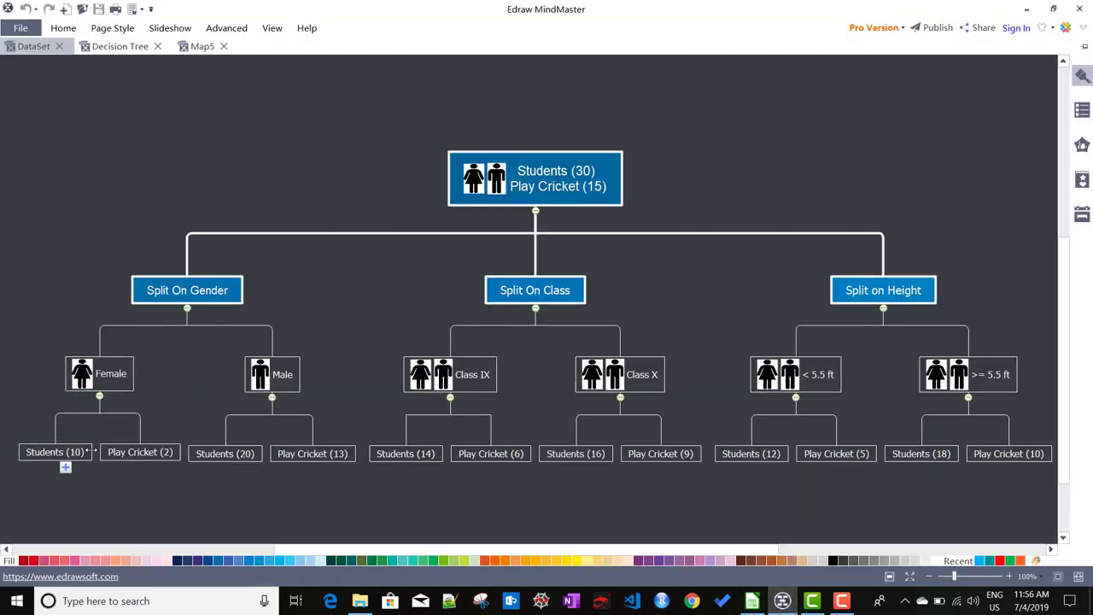
{"action": "left_click", "coordinate": [82, 454]}
{"action": "left_click", "coordinate": [233, 460]}
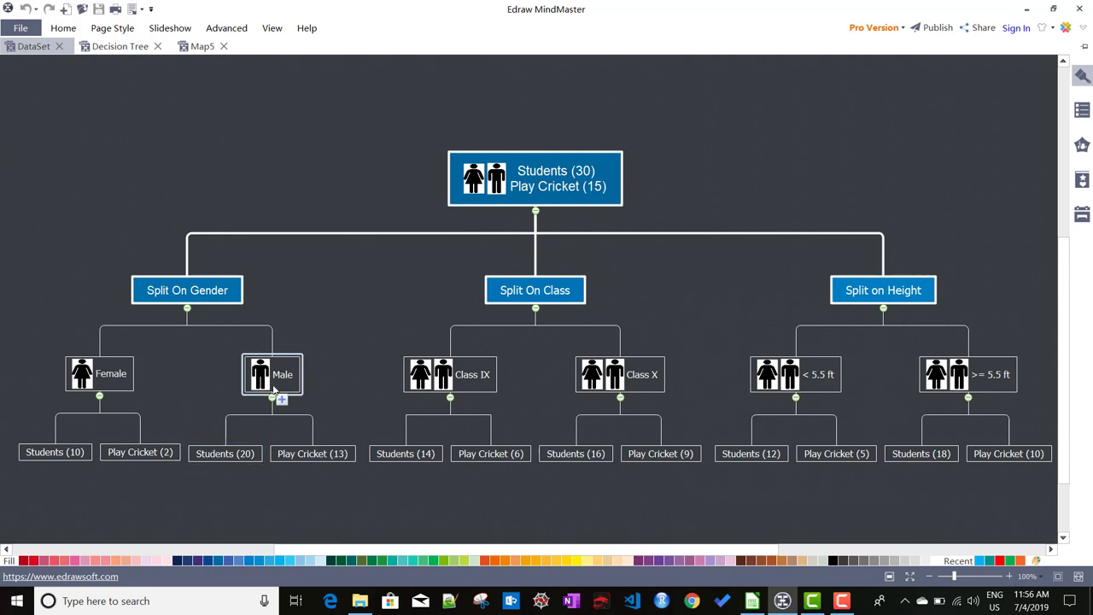
{"action": "left_click", "coordinate": [595, 173]}
{"action": "key", "text": "alt+Tab"}
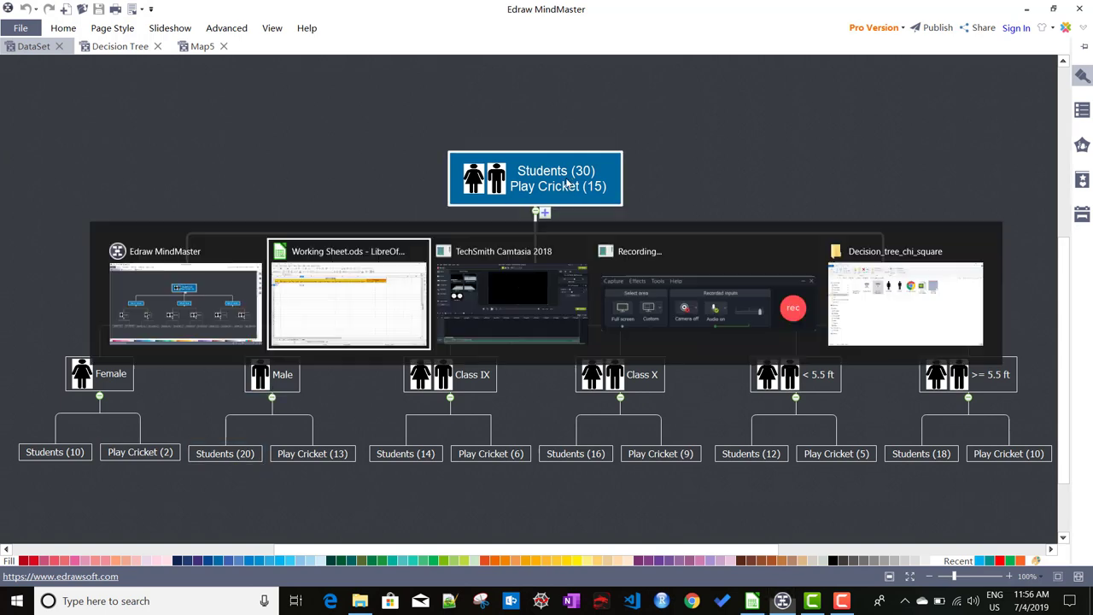
{"action": "left_click", "coordinate": [216, 151]}
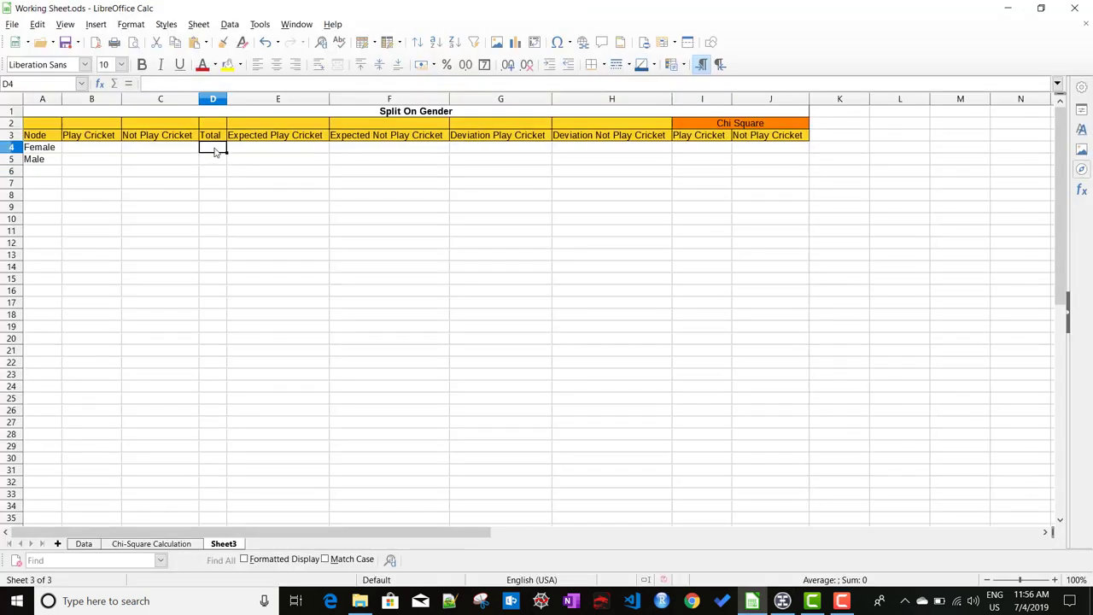
{"action": "type", "text": "10"}
{"action": "left_click", "coordinate": [213, 162]}
{"action": "type", "text": "20"}
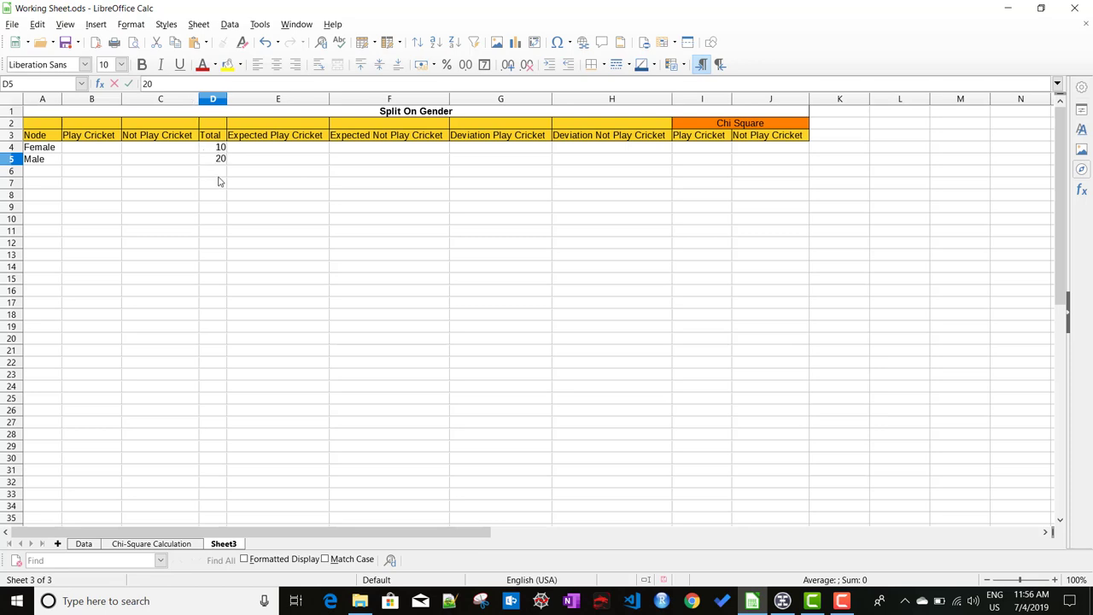
Look up the gender Play Cricket counts in MindMaster and enter 2 in B4 and 13 in B5 of the Calc sheet.
{"action": "left_click", "coordinate": [98, 151]}
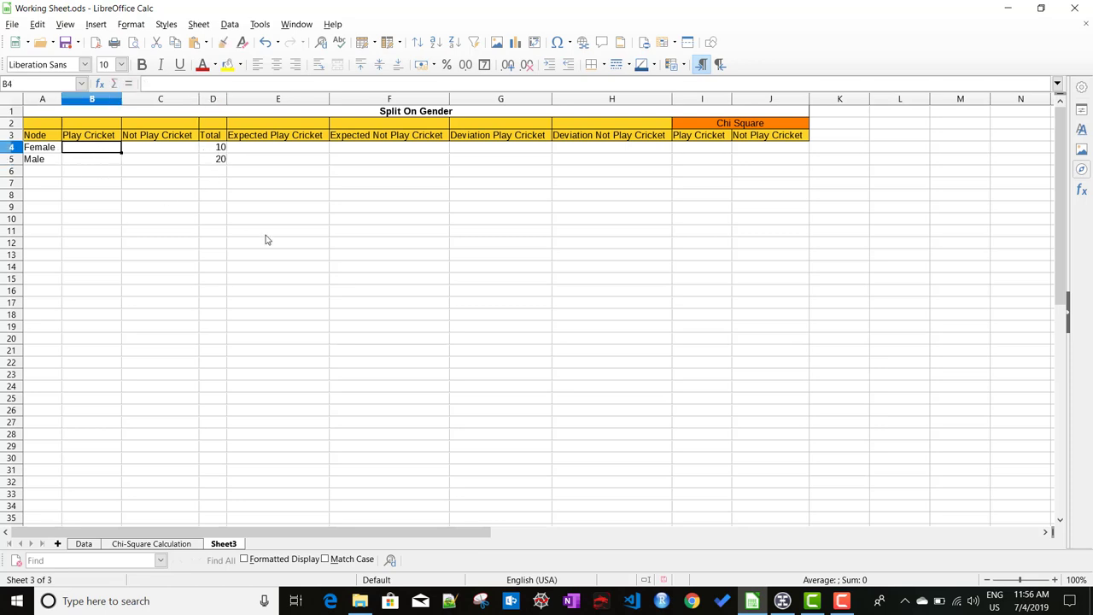
{"action": "key", "text": "alt+Tab"}
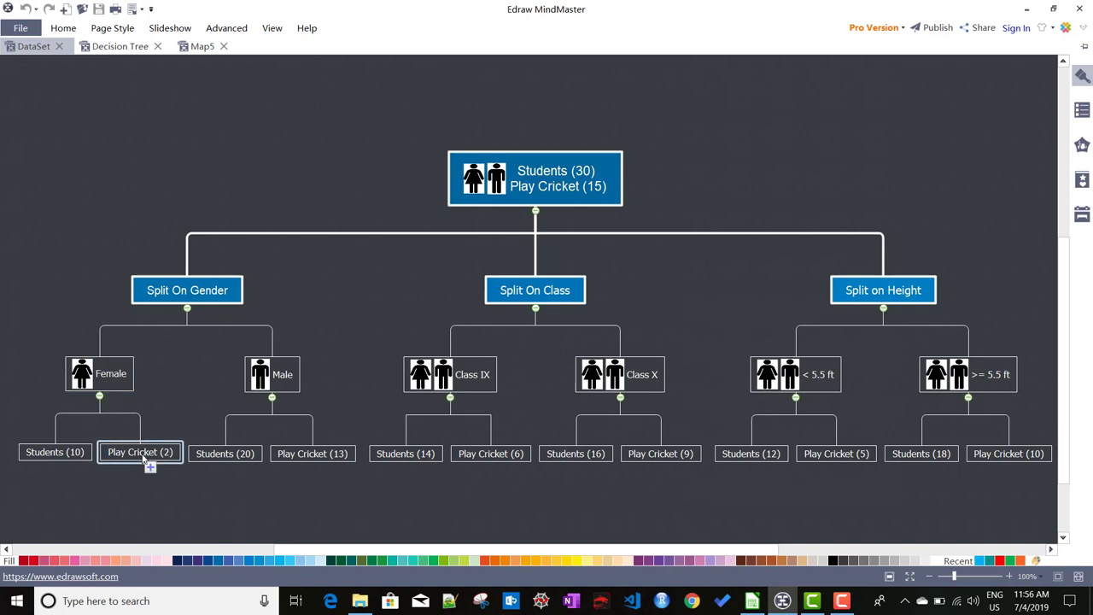
{"action": "key", "text": "alt+Tab"}
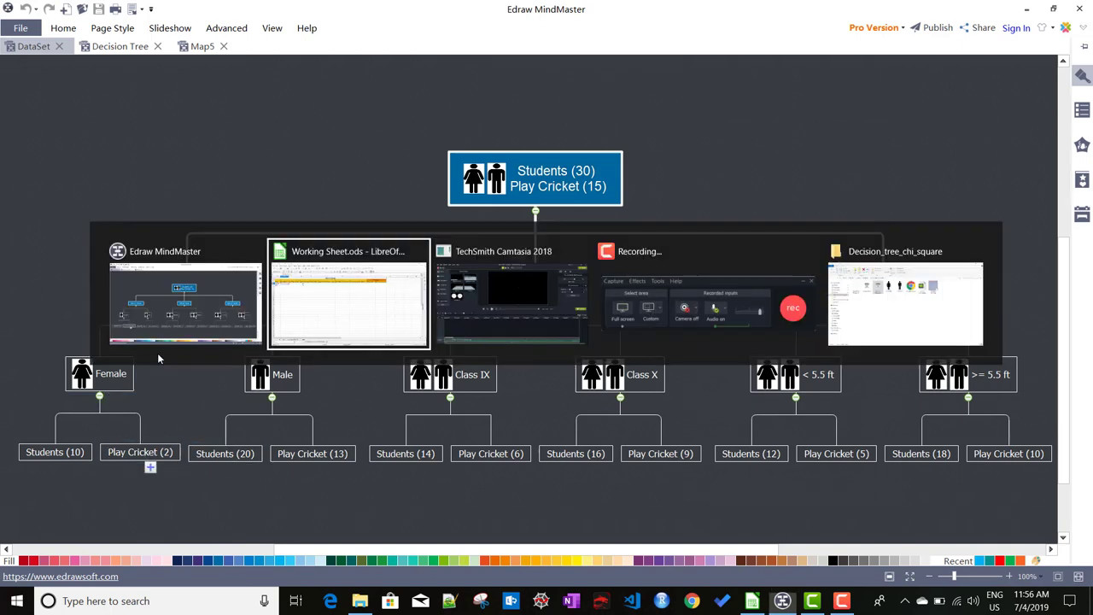
{"action": "type", "text": "2"}
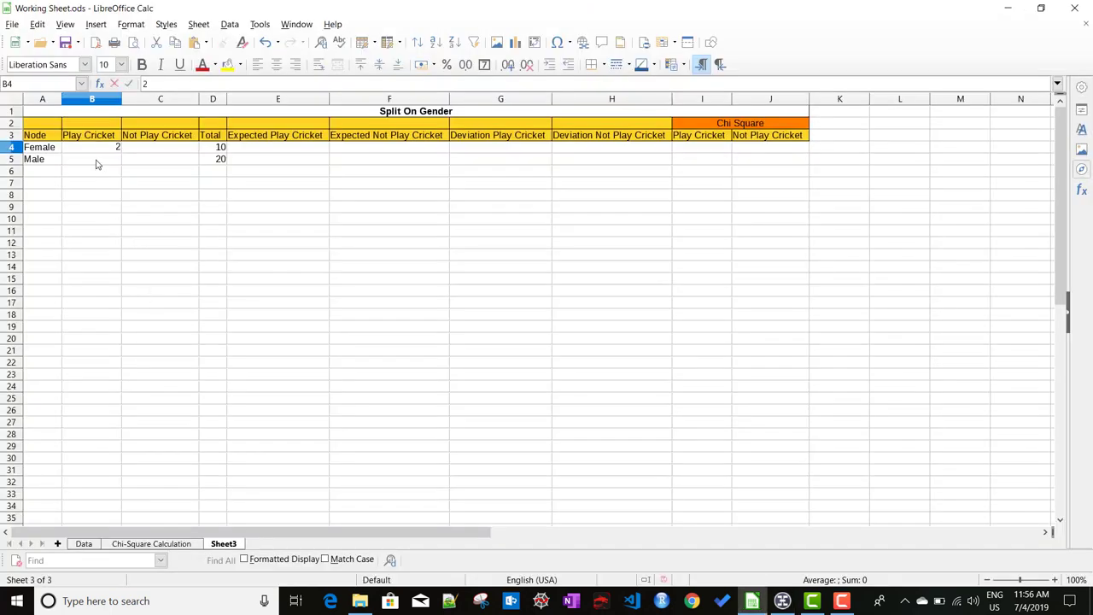
{"action": "left_click", "coordinate": [96, 163]}
{"action": "key", "text": "alt+Tab"}
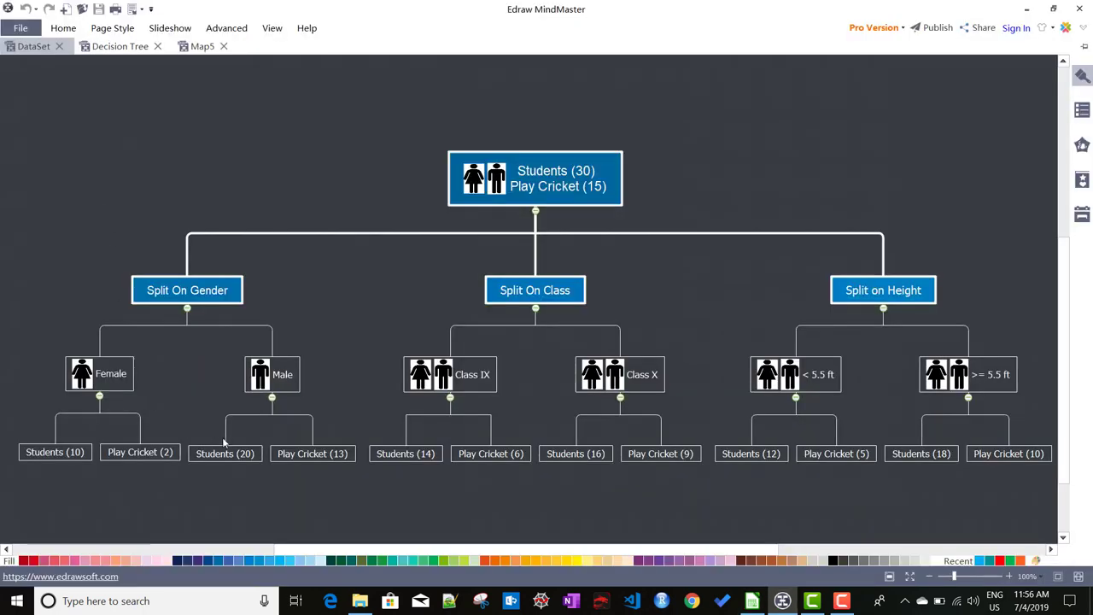
{"action": "left_click", "coordinate": [304, 457]}
{"action": "key", "text": "alt+Tab"}
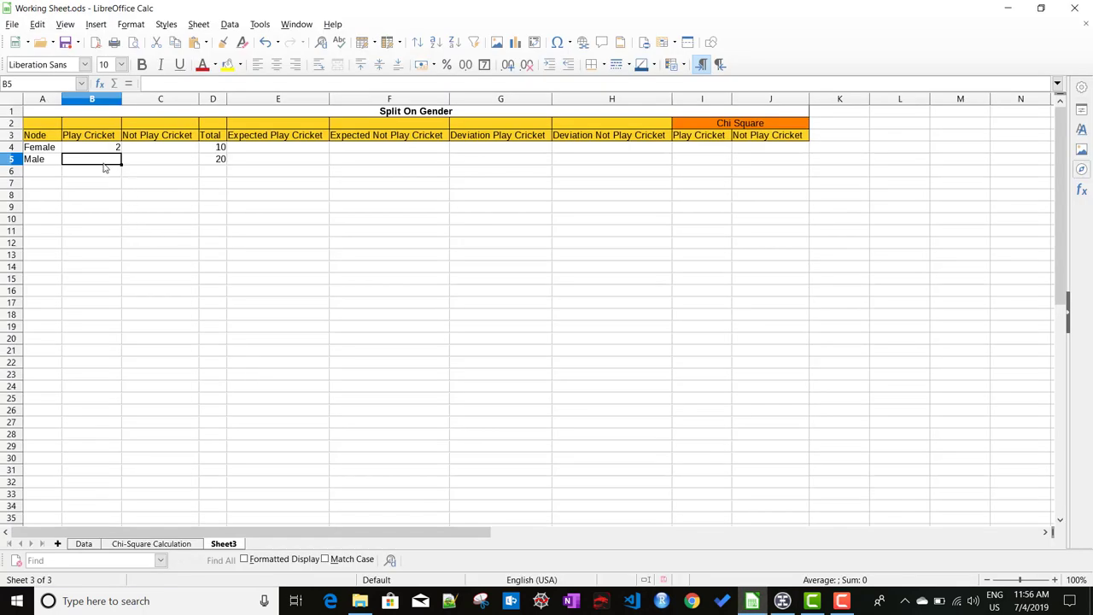
{"action": "type", "text": "13"}
Enter the Not Play Cricket counts, 8 for Female in C4 and 7 for Male in C5.
{"action": "left_click", "coordinate": [157, 152]}
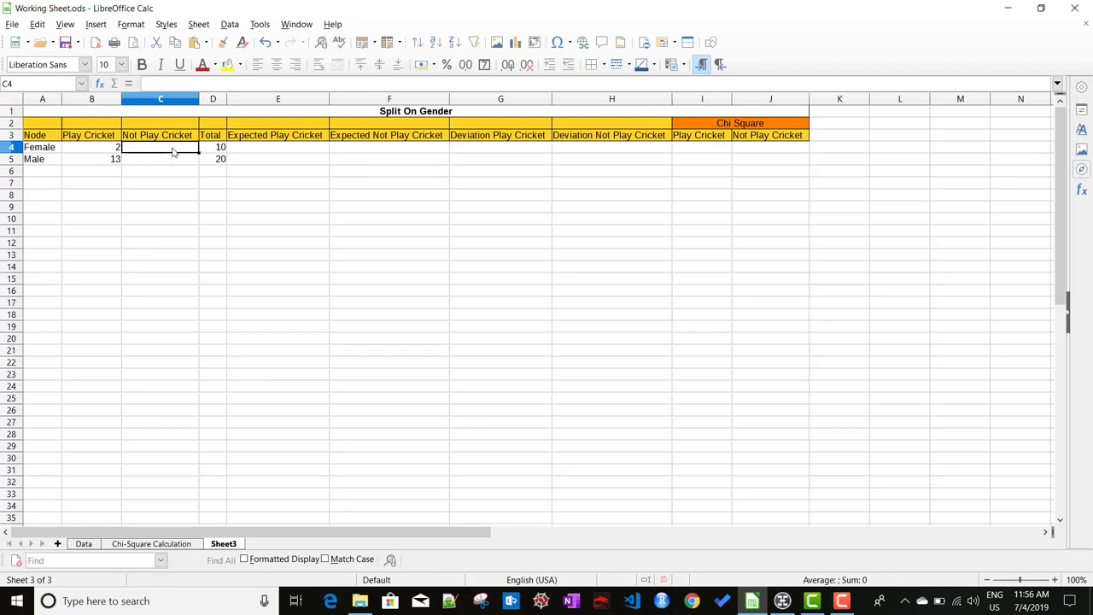
{"action": "type", "text": "6"}
{"action": "key", "text": "BackSpace"}
{"action": "type", "text": "8"}
{"action": "left_click", "coordinate": [180, 160]}
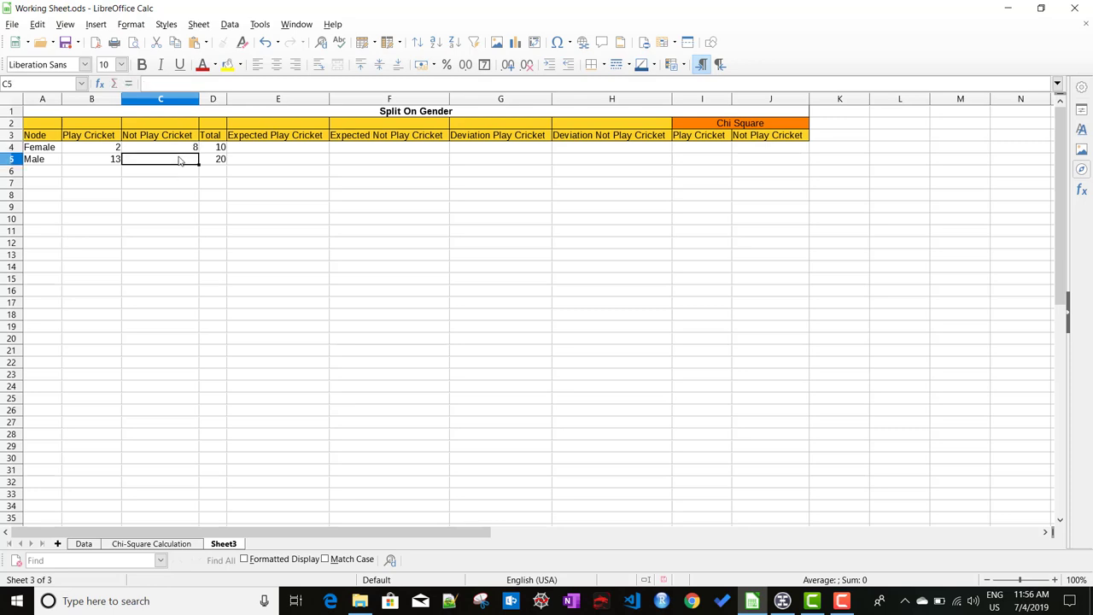
{"action": "type", "text": "7"}
Check the gender split in MindMaster, then enter Expected Play Cricket values of 5 in E4 and 10 in E5 in Calc.
{"action": "left_click", "coordinate": [278, 149]}
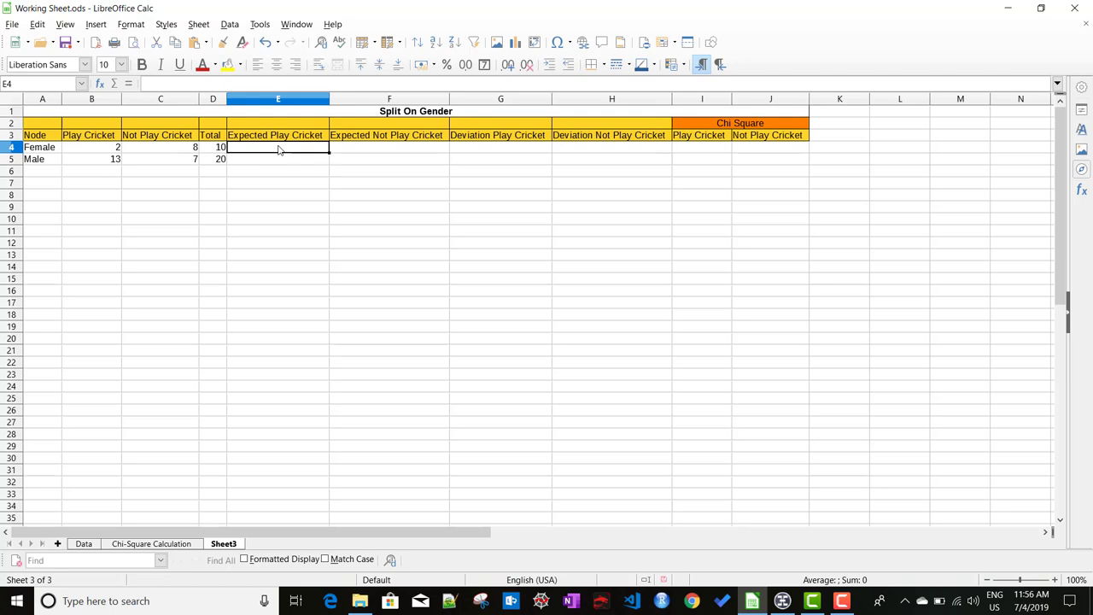
{"action": "key", "text": "alt+Tab"}
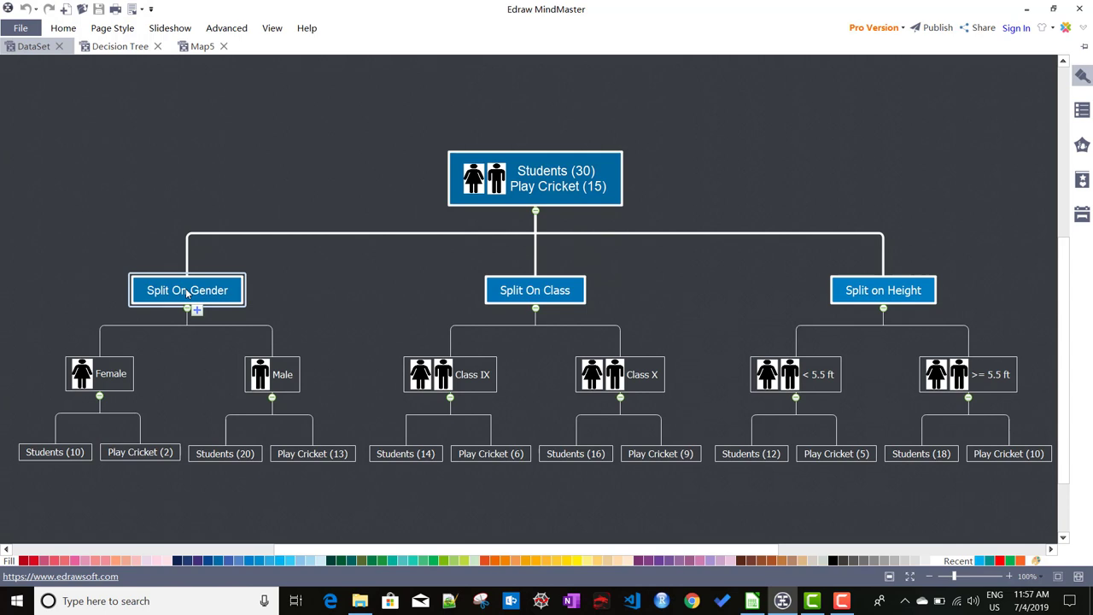
{"action": "key", "text": "alt+Tab"}
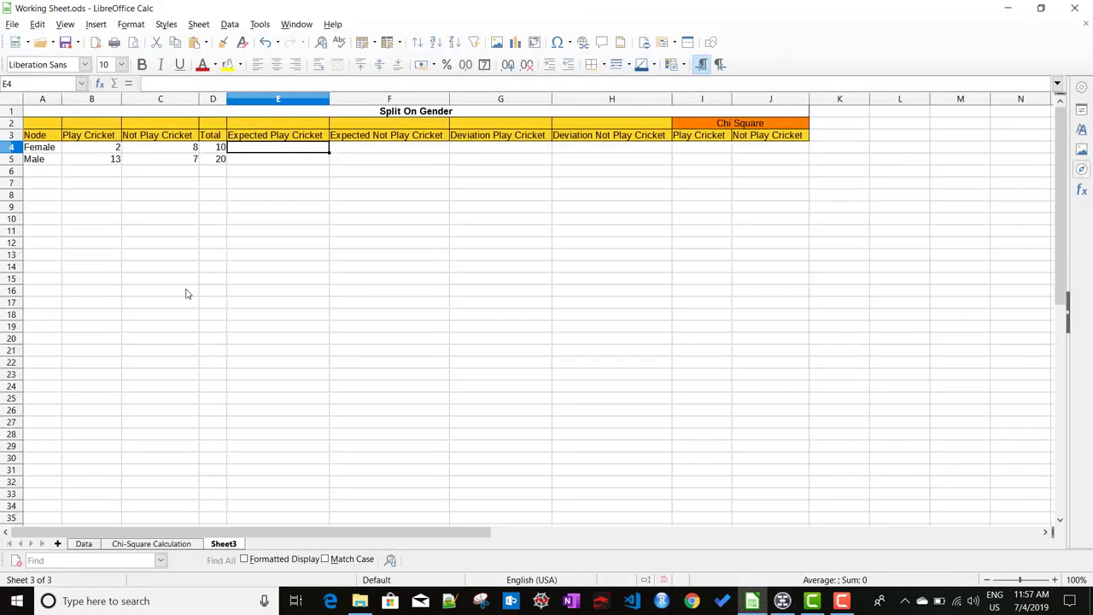
{"action": "left_click", "coordinate": [208, 148]}
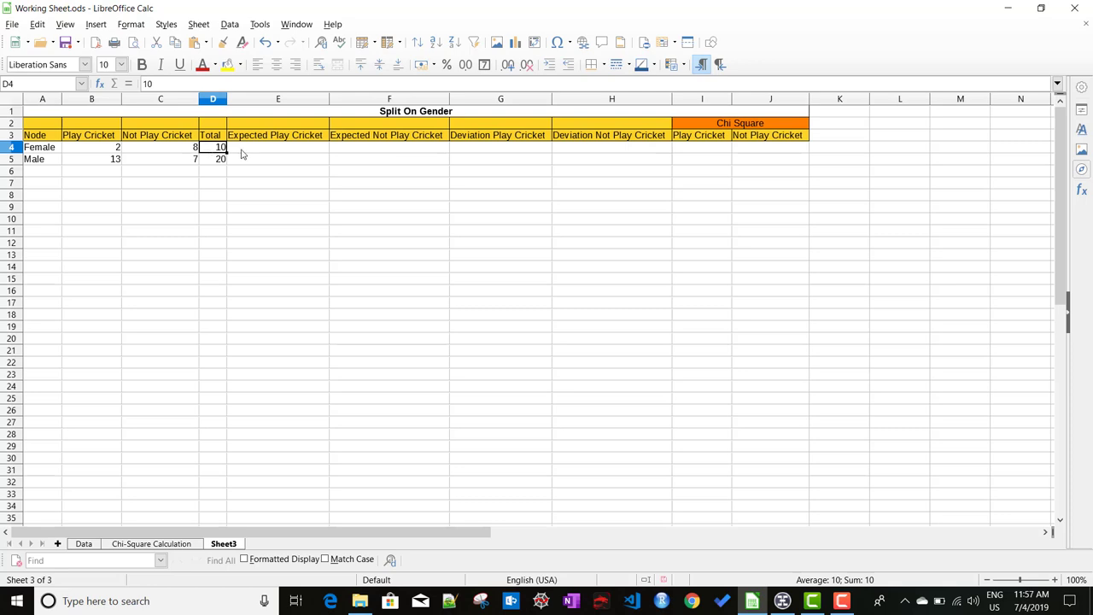
{"action": "left_click", "coordinate": [253, 151]}
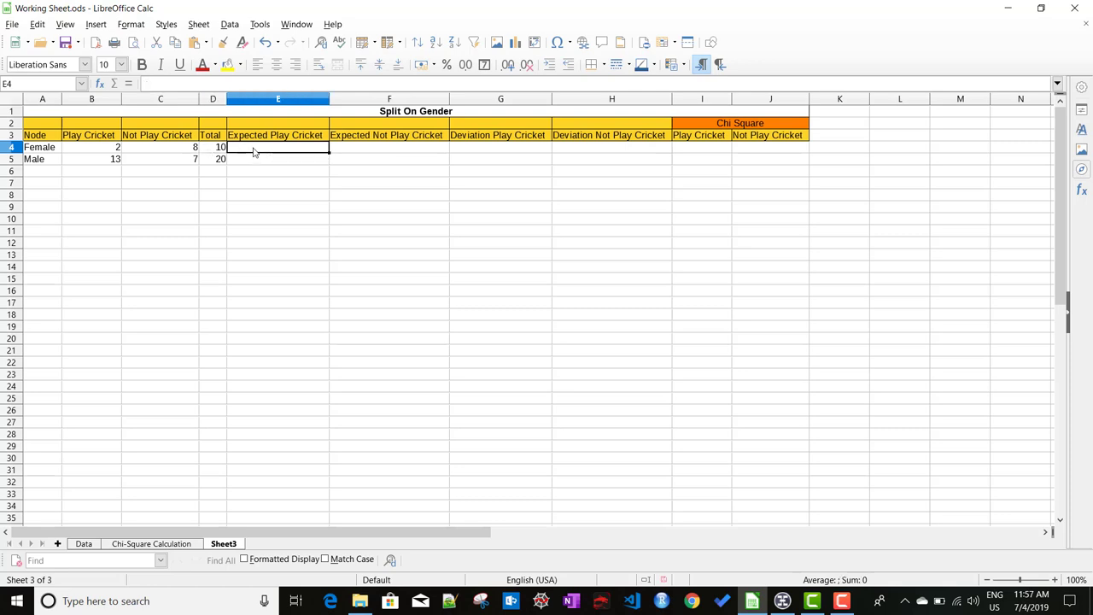
{"action": "type", "text": "5"}
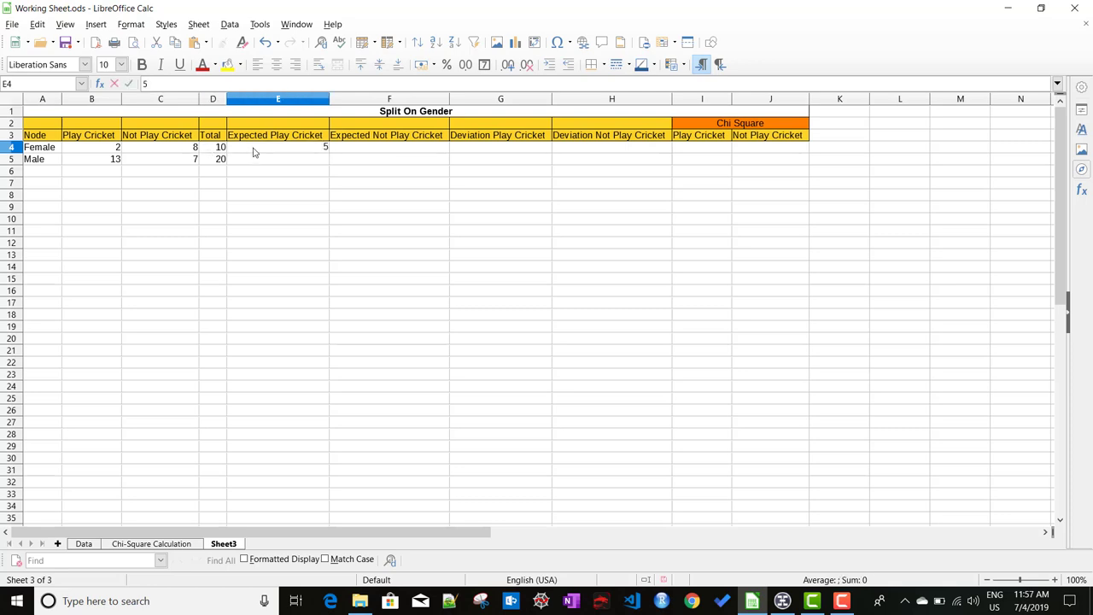
{"action": "left_click", "coordinate": [295, 163]}
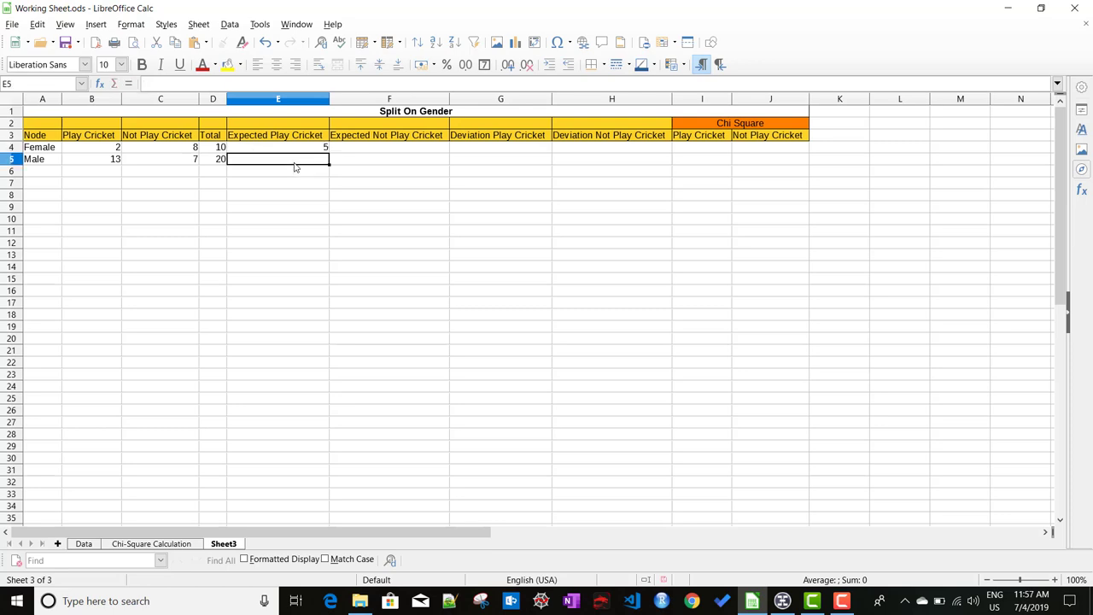
{"action": "type", "text": "10"}
Enter the Expected Not Play Cricket values, 5 for Female in F4 and 10 for Male in F5.
{"action": "left_click", "coordinate": [383, 151]}
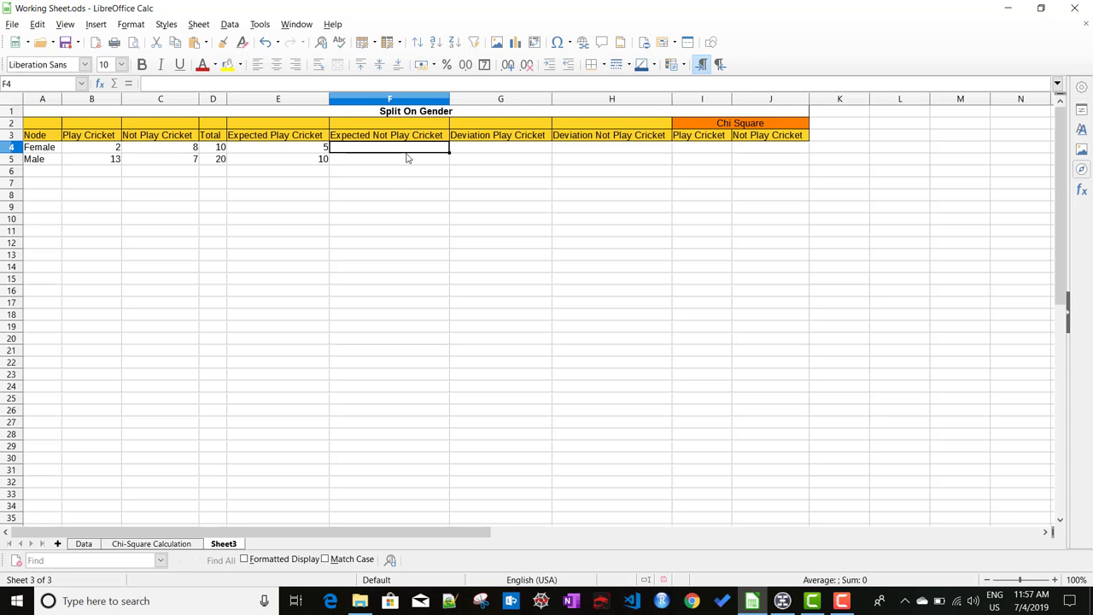
{"action": "left_click", "coordinate": [223, 148]}
{"action": "left_click", "coordinate": [378, 153]}
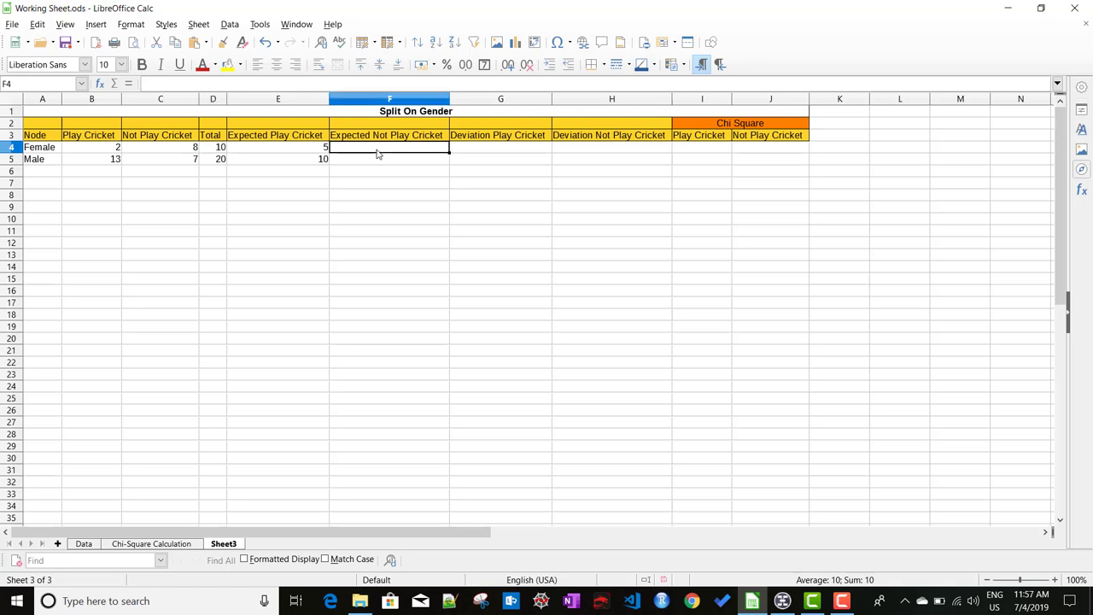
{"action": "type", "text": "5"}
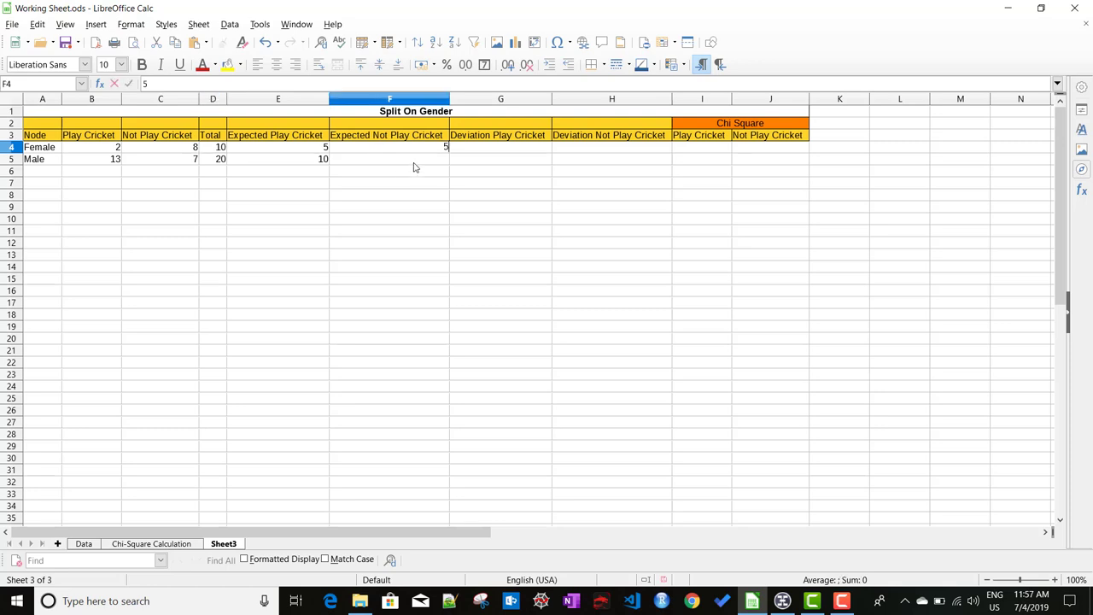
{"action": "left_click", "coordinate": [414, 162]}
{"action": "type", "text": "10"}
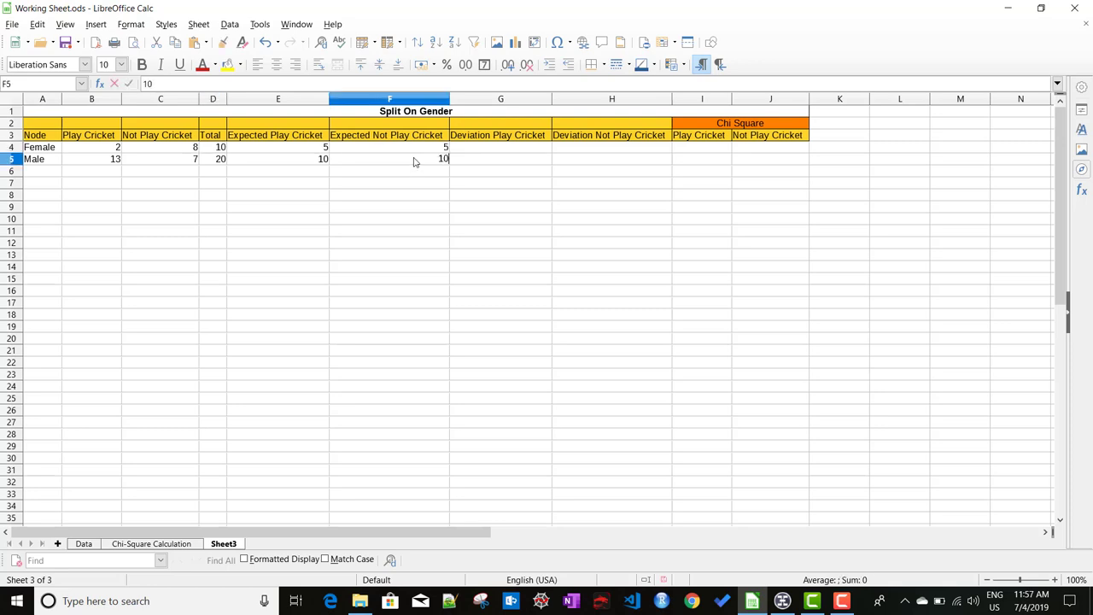
Calculate the Female Deviation Play Cricket in G4 with the formula =B4-E4.
{"action": "left_click", "coordinate": [510, 151]}
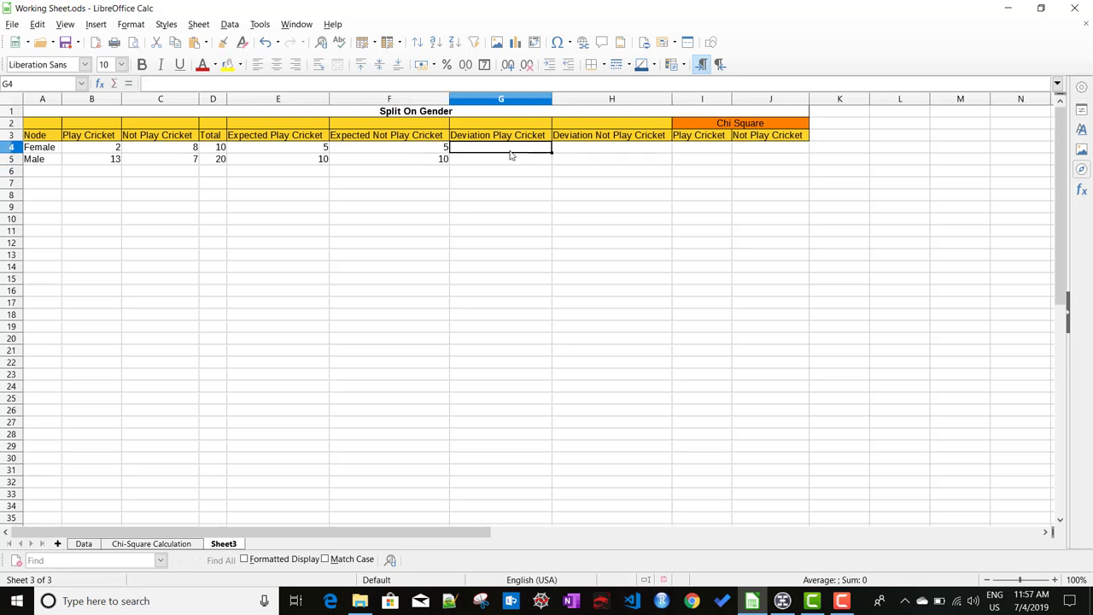
{"action": "left_click", "coordinate": [96, 147]}
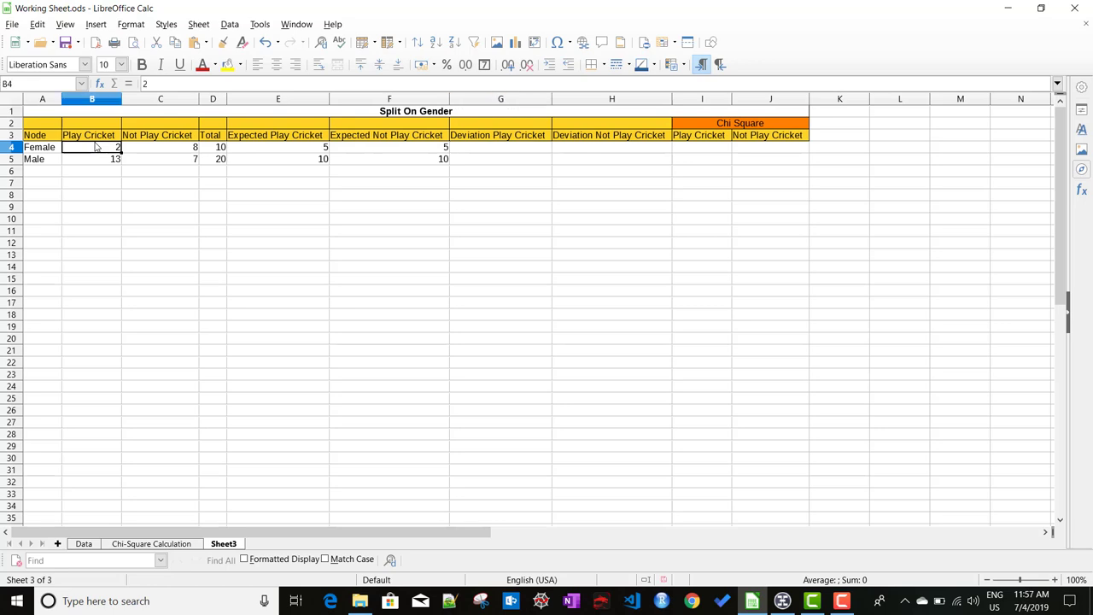
{"action": "left_click", "coordinate": [385, 147]}
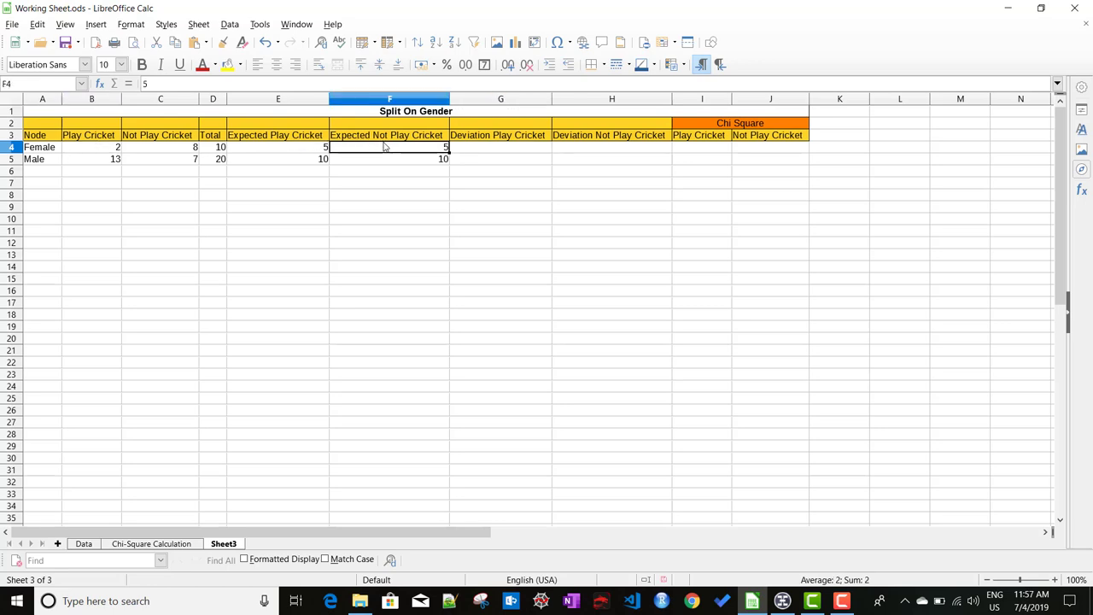
{"action": "left_click", "coordinate": [487, 147]}
{"action": "type", "text": "="}
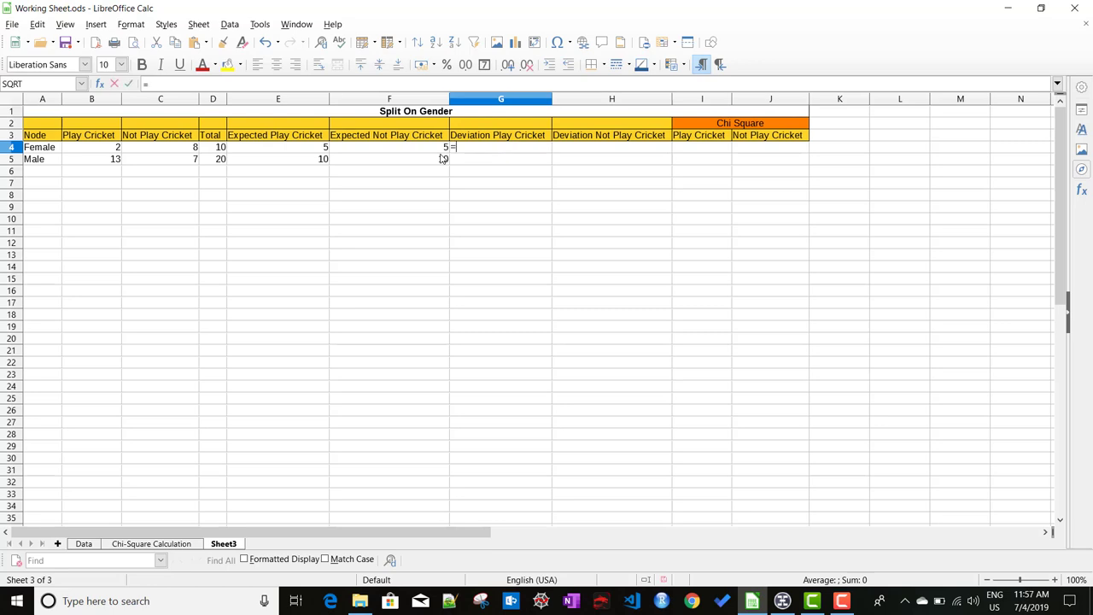
{"action": "left_click", "coordinate": [99, 152]}
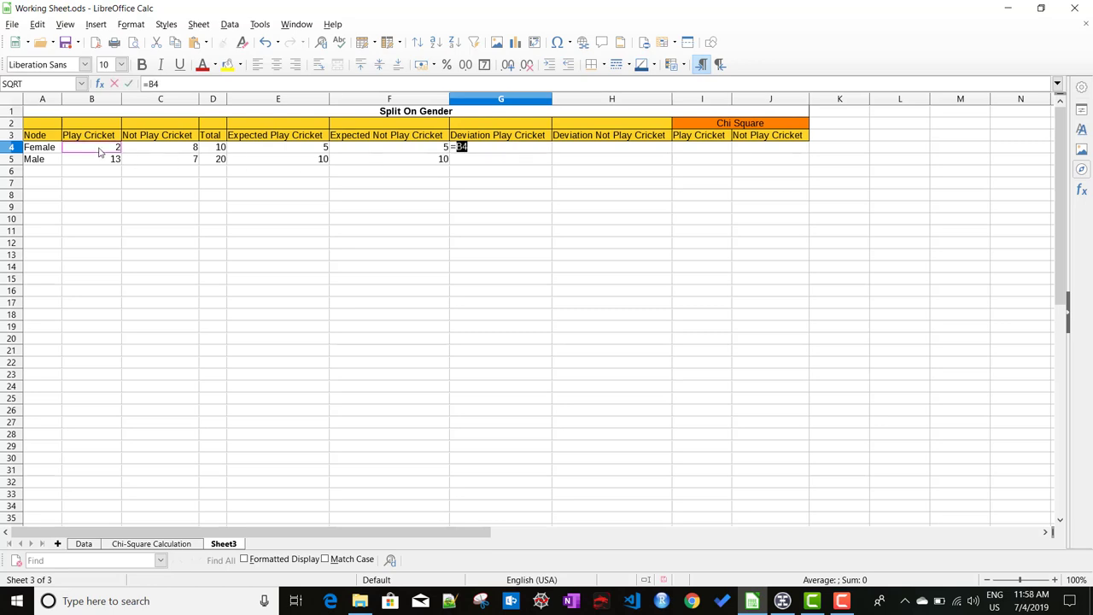
{"action": "key", "text": "Right"}
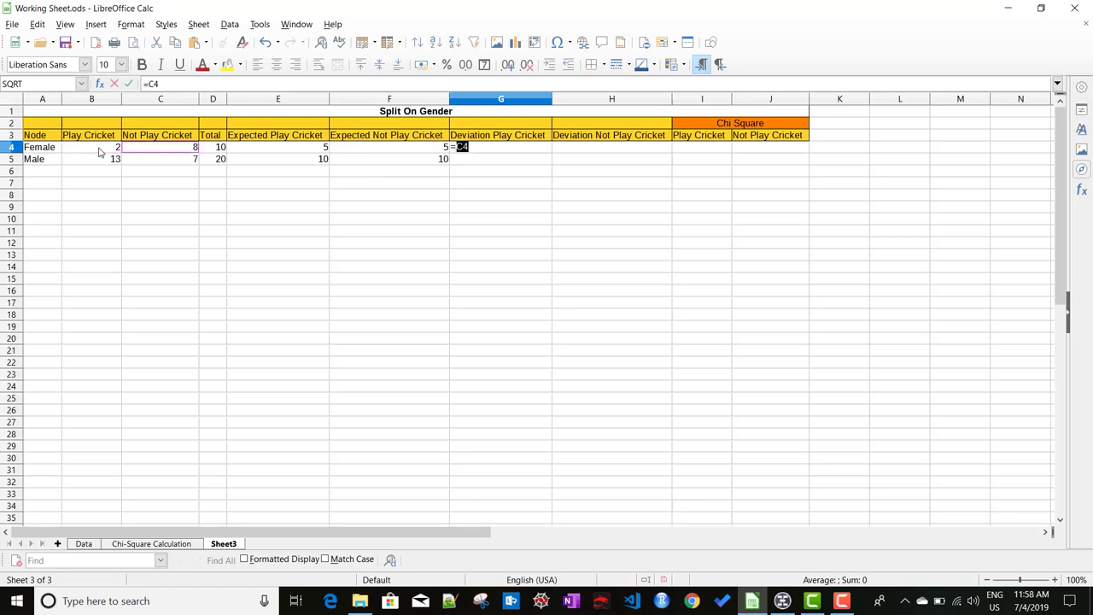
{"action": "key", "text": "Left"}
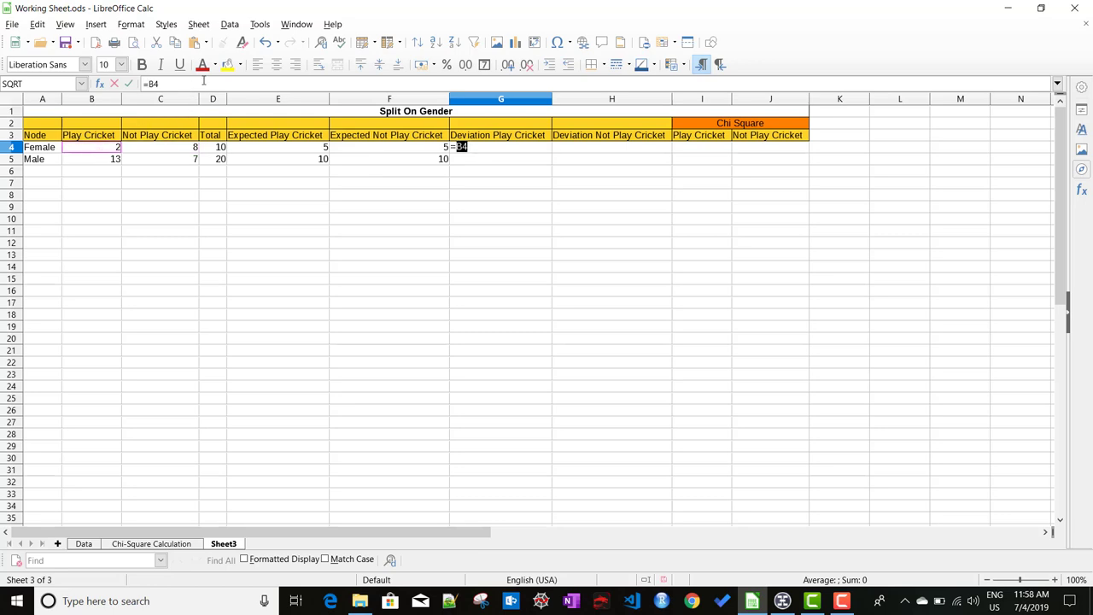
{"action": "type", "text": "-"}
{"action": "left_click", "coordinate": [295, 149]}
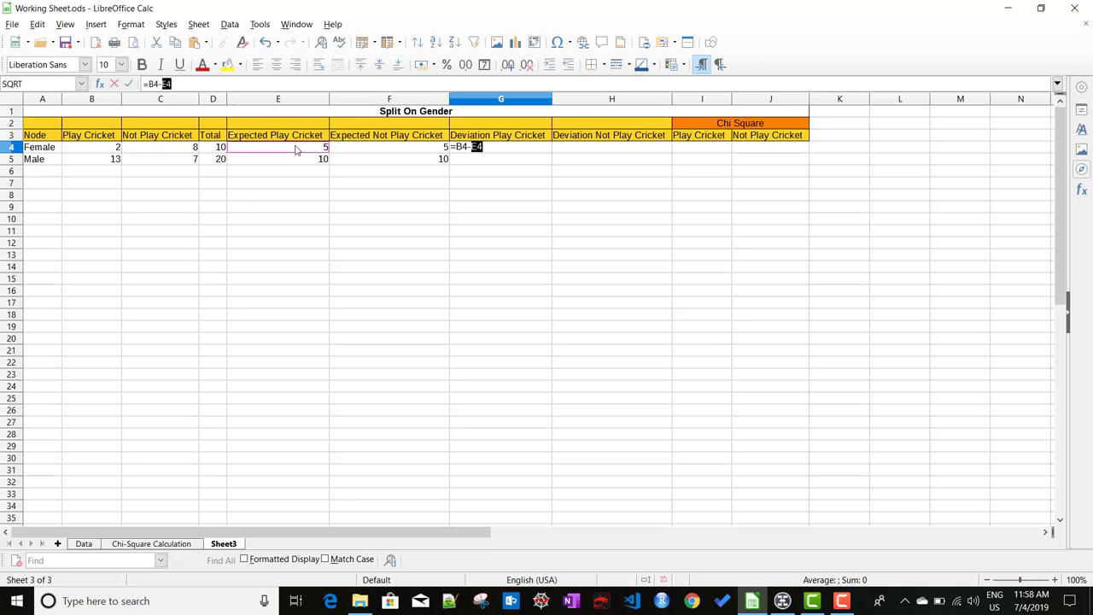
{"action": "key", "text": "Return"}
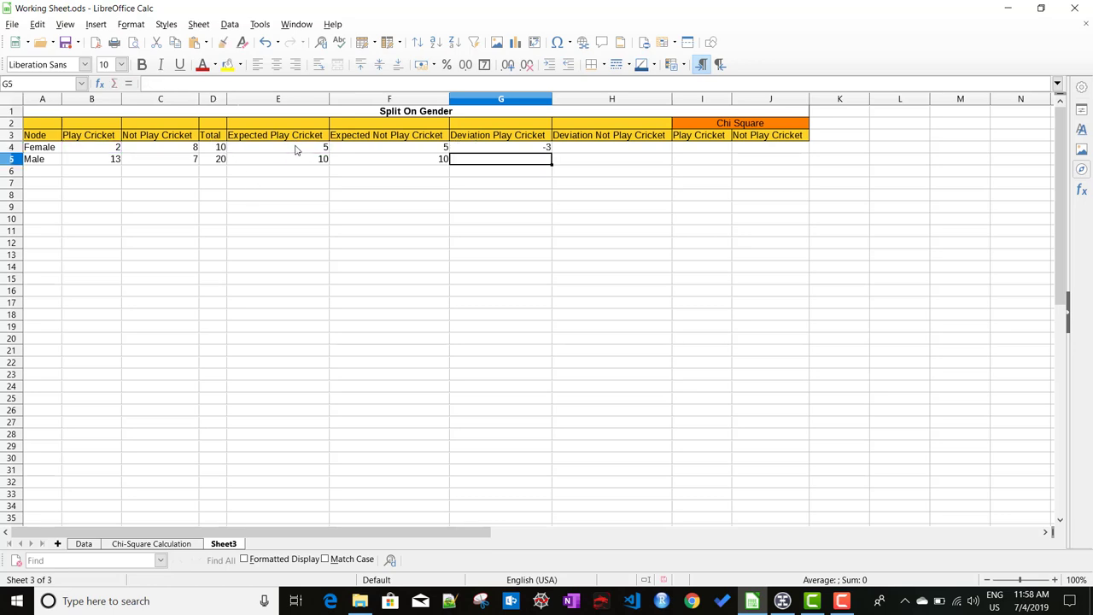
Fill the Deviation Play Cricket formula from G4 down to G5 and check it against the Male actual and expected values.
{"action": "left_click", "coordinate": [514, 149]}
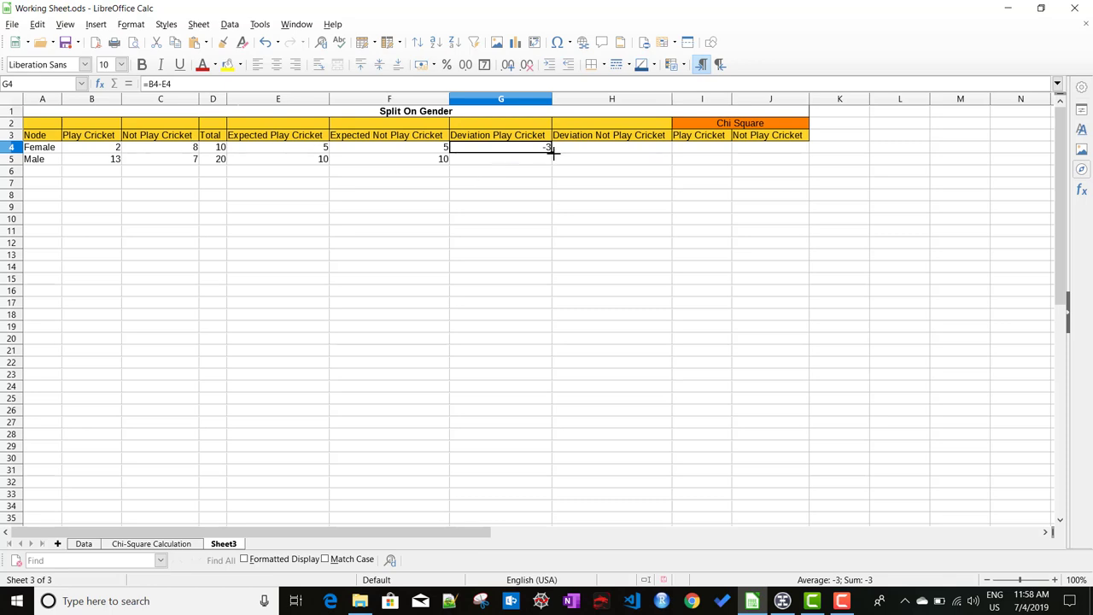
{"action": "left_click_drag", "start_coordinate": [553, 153], "coordinate": [524, 168]}
{"action": "left_click", "coordinate": [485, 164]}
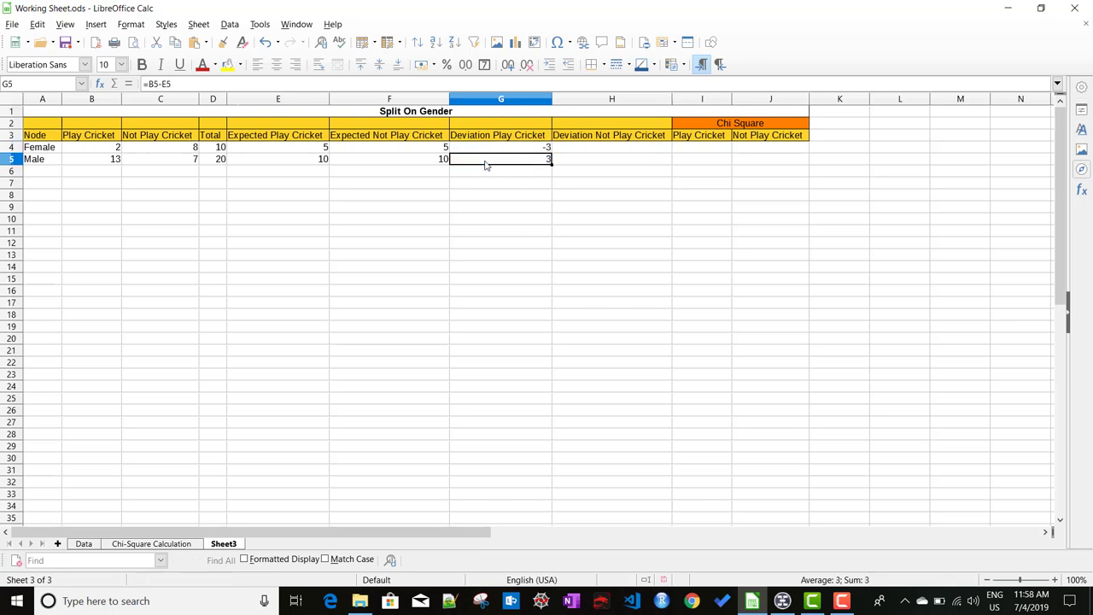
{"action": "left_click", "coordinate": [103, 164]}
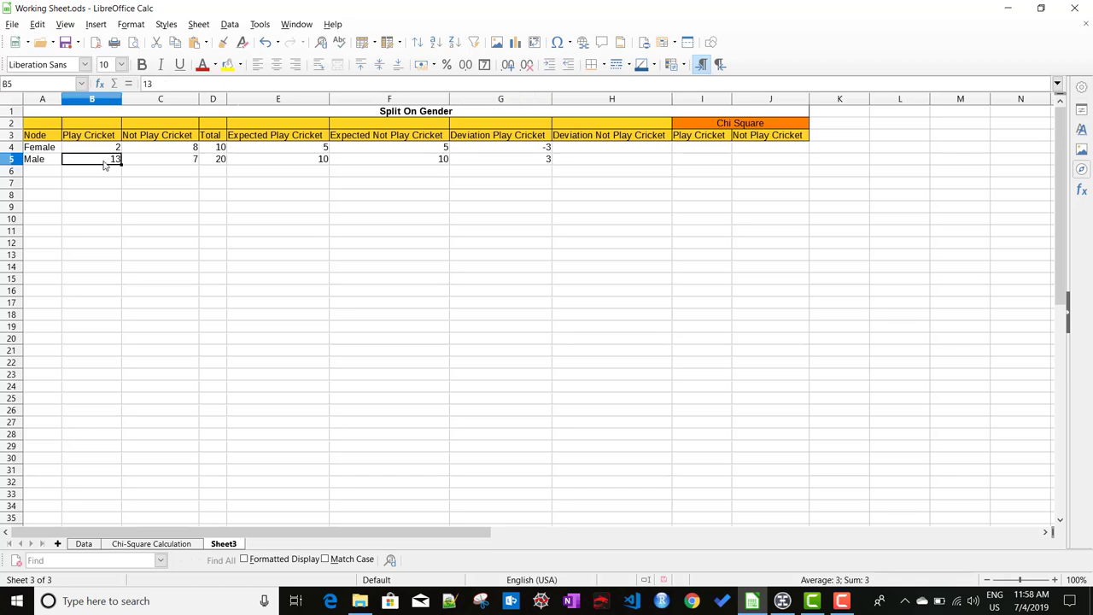
{"action": "left_click", "coordinate": [299, 161]}
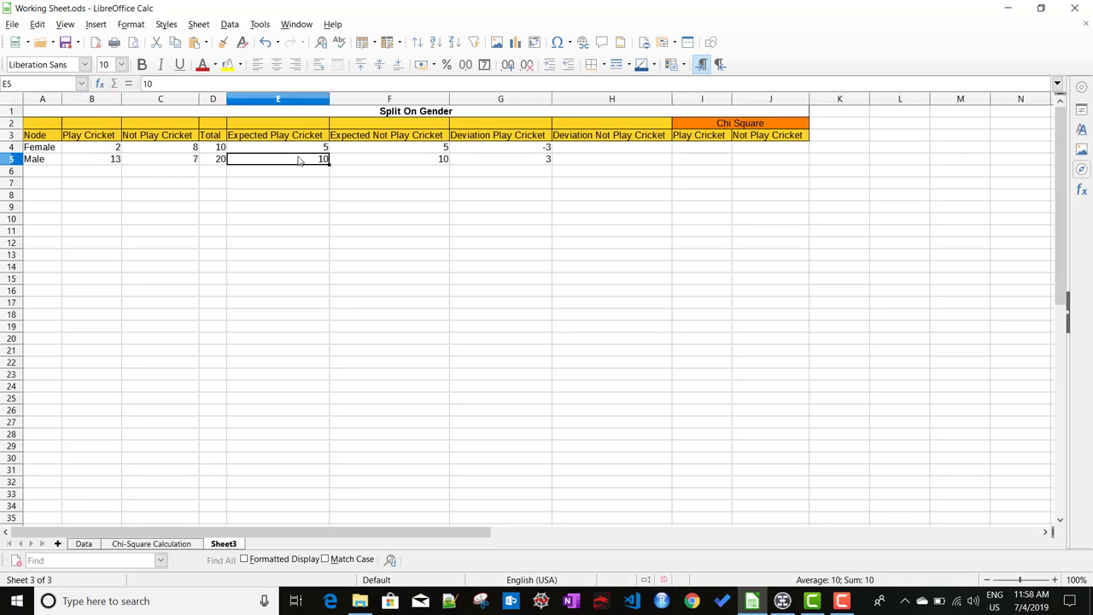
{"action": "left_click", "coordinate": [502, 164]}
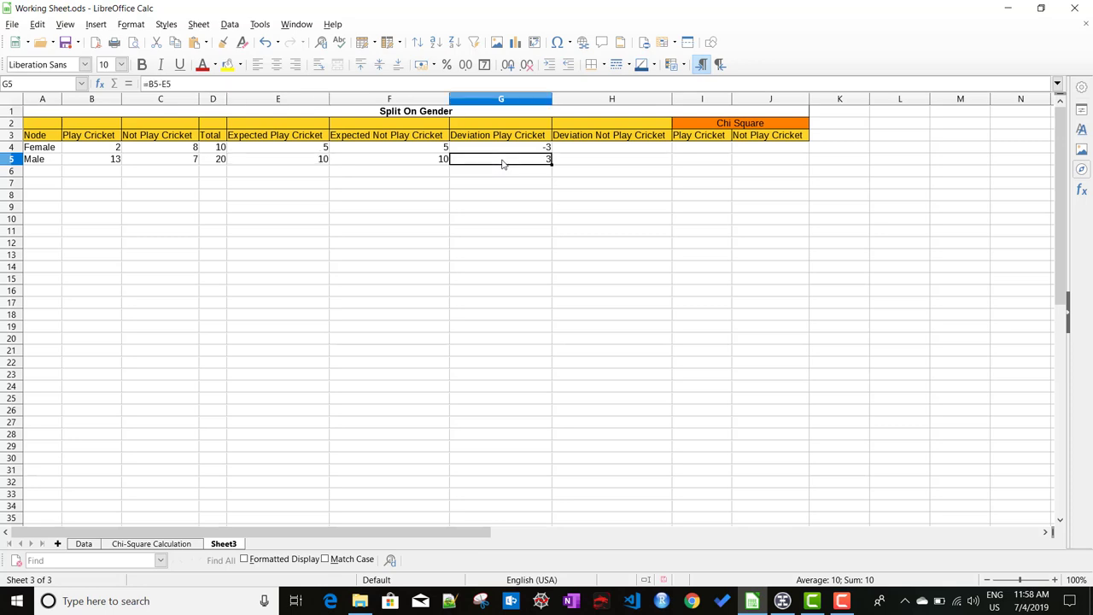
Calculate the Female Deviation Not Play Cricket in H4 with the formula =C4-F4.
{"action": "left_click", "coordinate": [595, 152]}
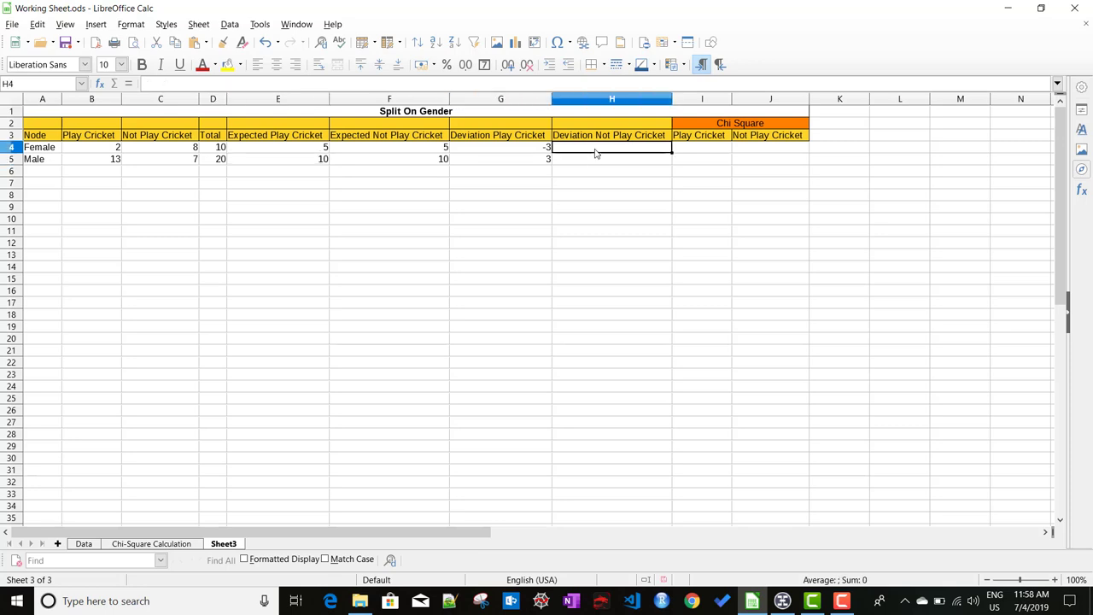
{"action": "type", "text": "="}
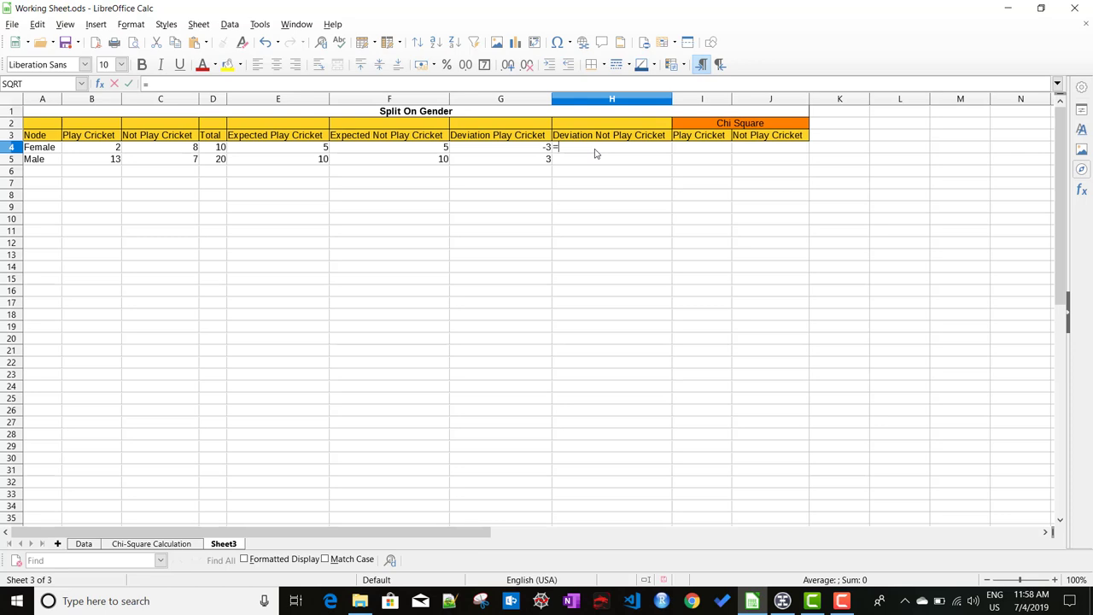
{"action": "left_click", "coordinate": [171, 149]}
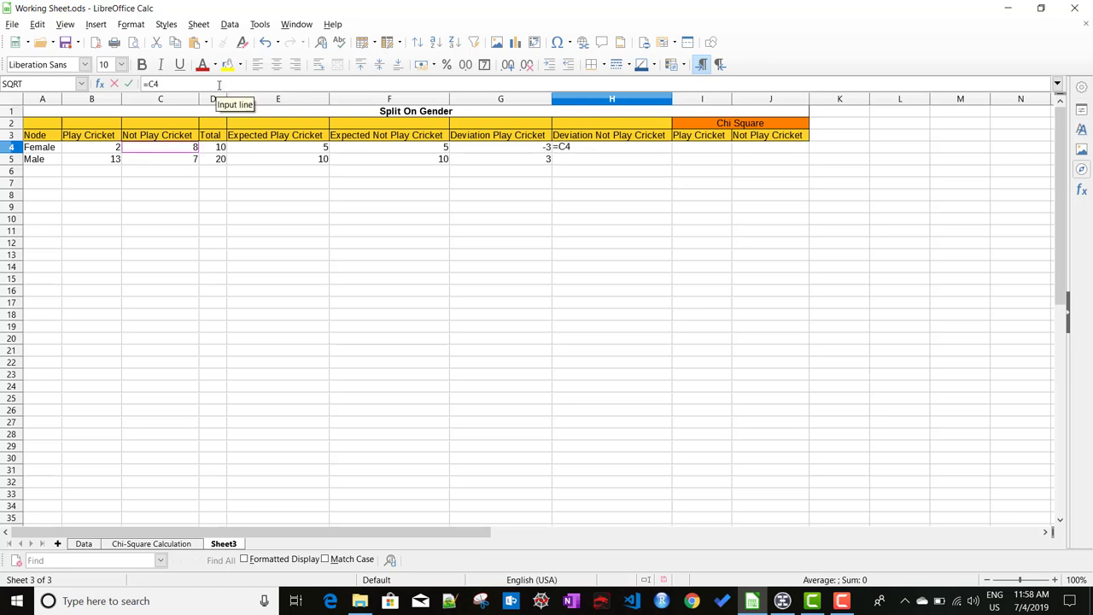
{"action": "type", "text": "-"}
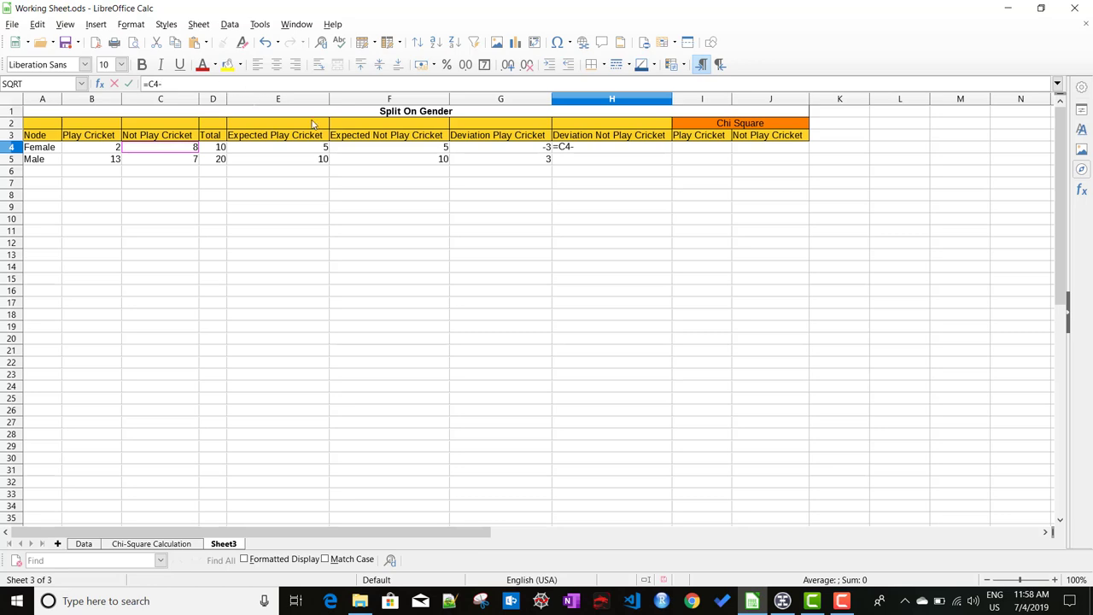
{"action": "left_click", "coordinate": [413, 149]}
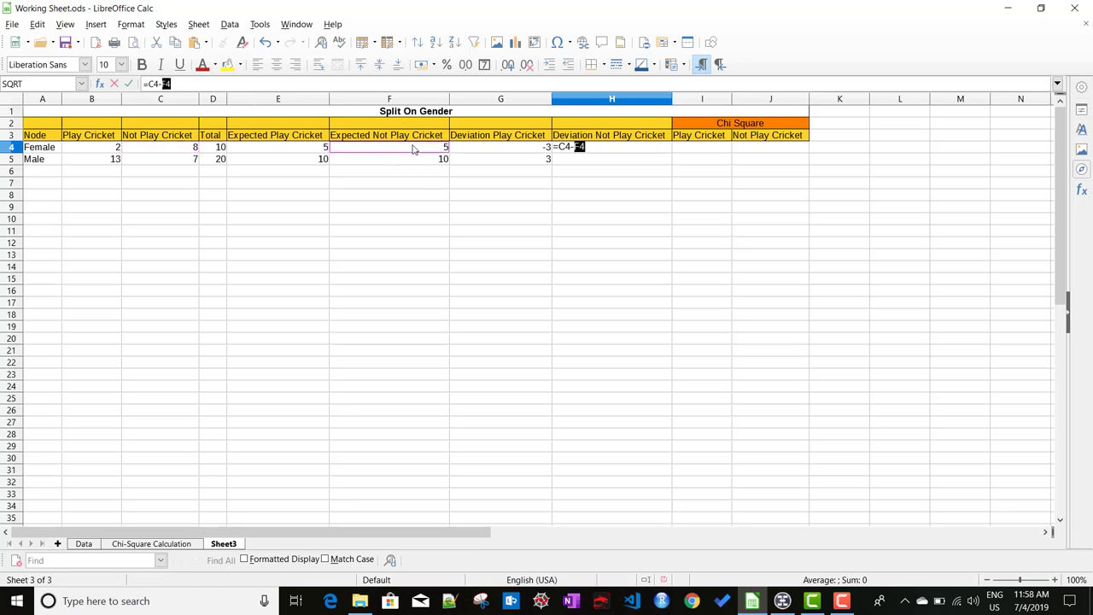
{"action": "key", "text": "Return"}
Fill the Deviation Not Play Cricket formula from H4 down to H5 and check it against C5 and F5.
{"action": "left_click", "coordinate": [637, 147]}
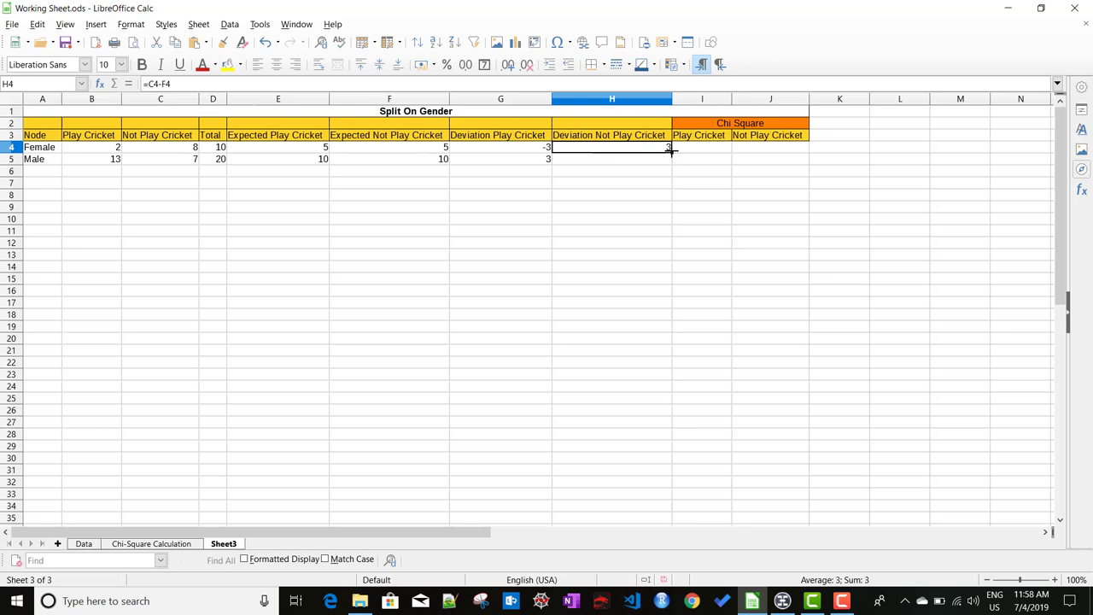
{"action": "left_click_drag", "start_coordinate": [671, 151], "coordinate": [672, 162]}
{"action": "left_click", "coordinate": [653, 162]}
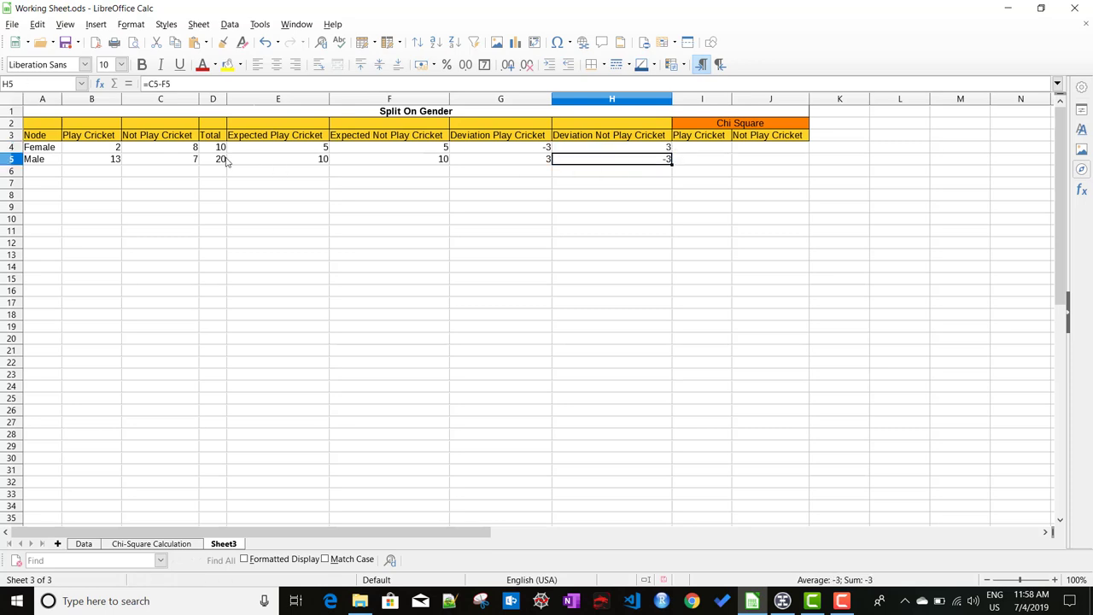
{"action": "left_click", "coordinate": [176, 160]}
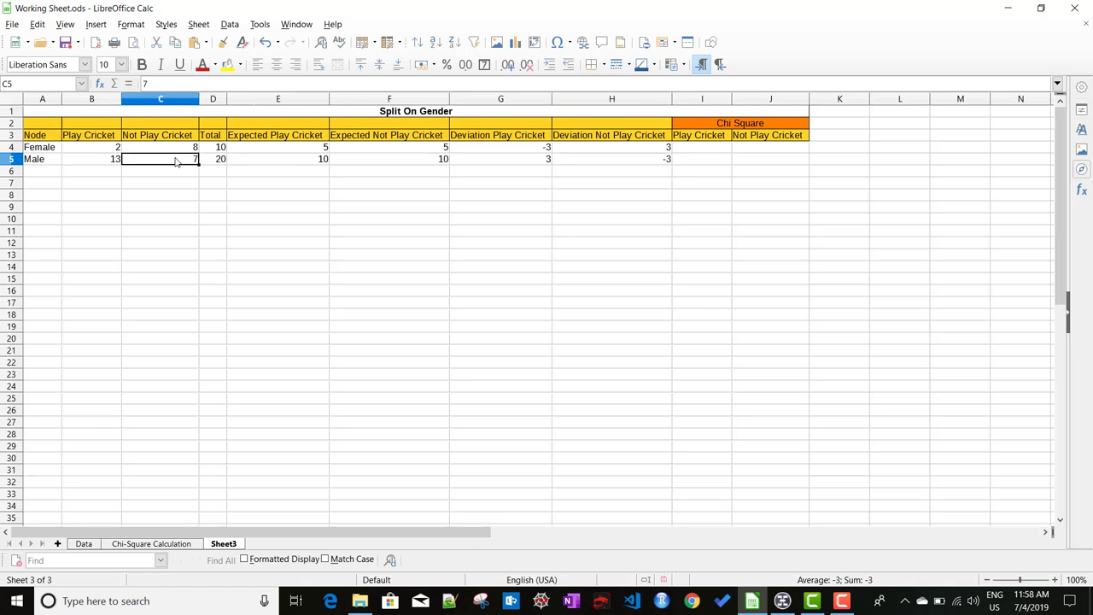
{"action": "left_click", "coordinate": [427, 162]}
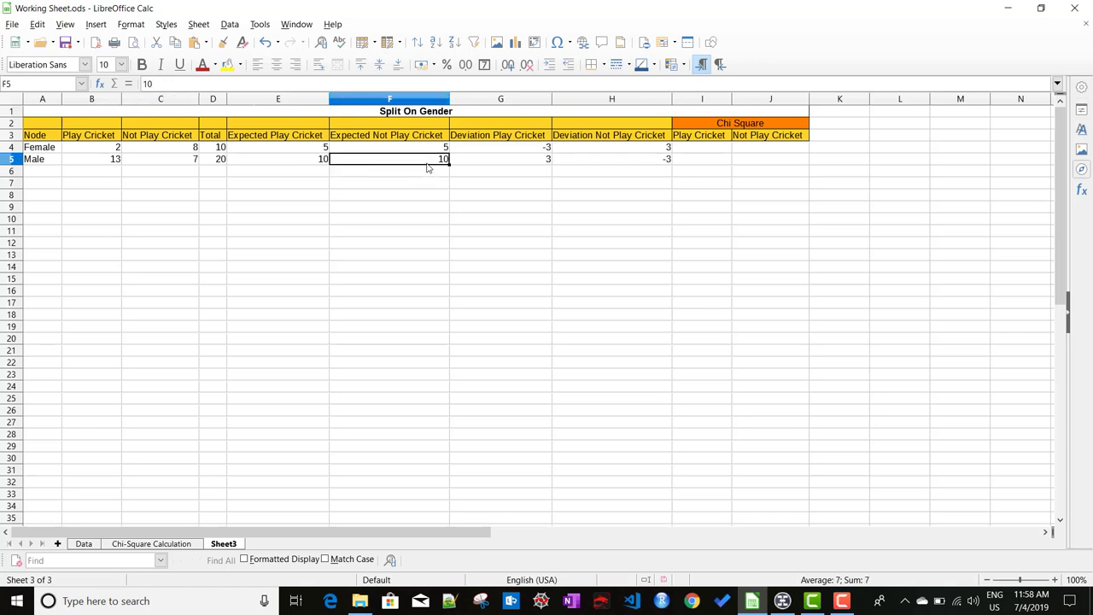
{"action": "left_click", "coordinate": [653, 161]}
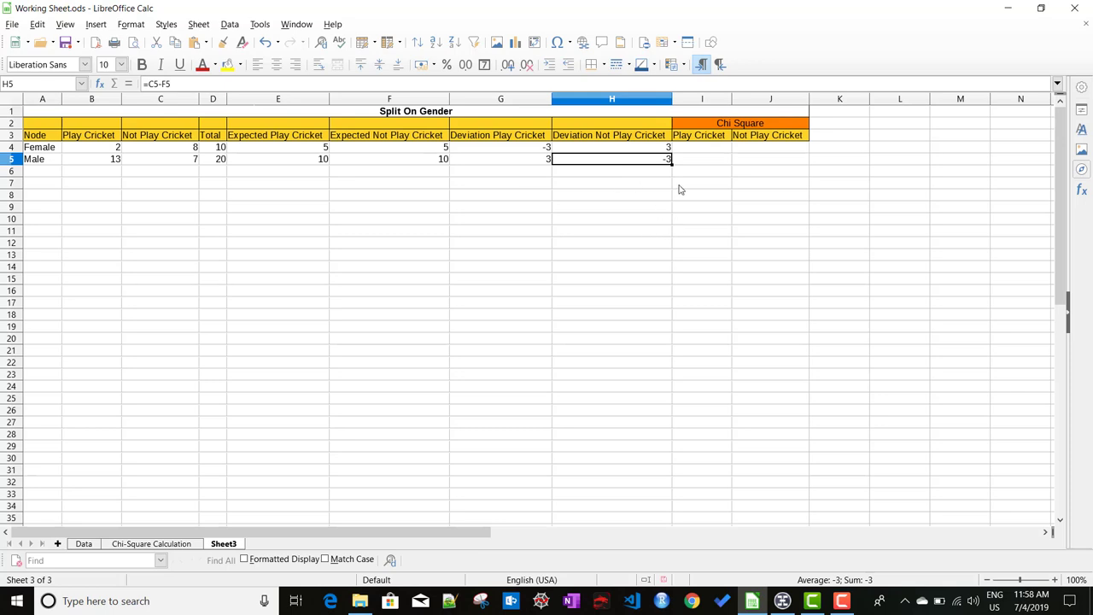
Review the Chi-Square formula in the Map5 mind map in Edraw MindMaster, and return to the Calc worksheet.
{"action": "left_click", "coordinate": [782, 600]}
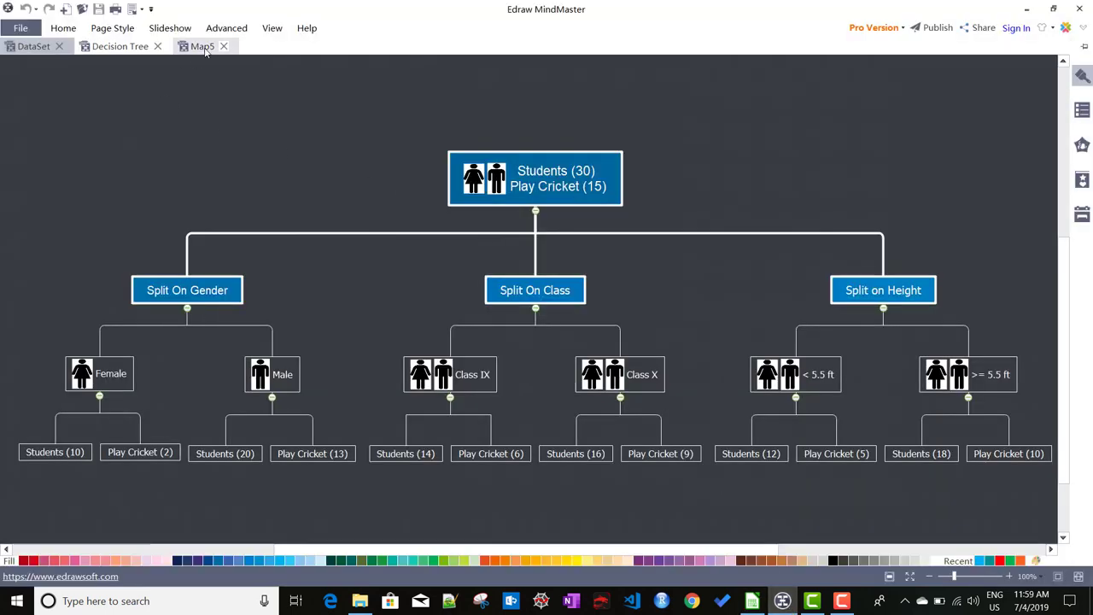
{"action": "left_click", "coordinate": [202, 46]}
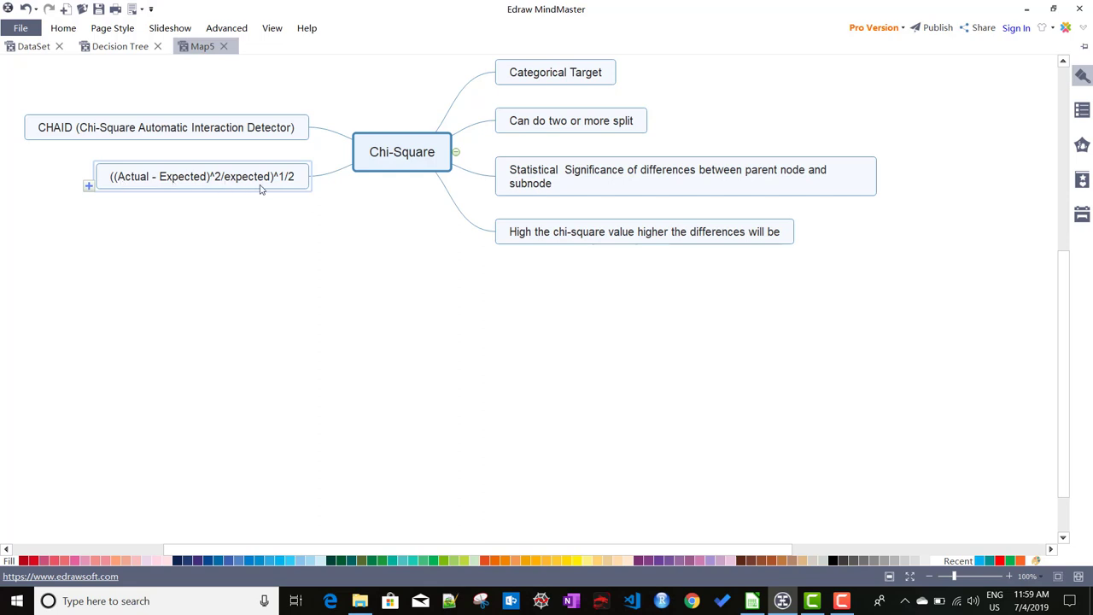
{"action": "key", "text": "alt+Tab"}
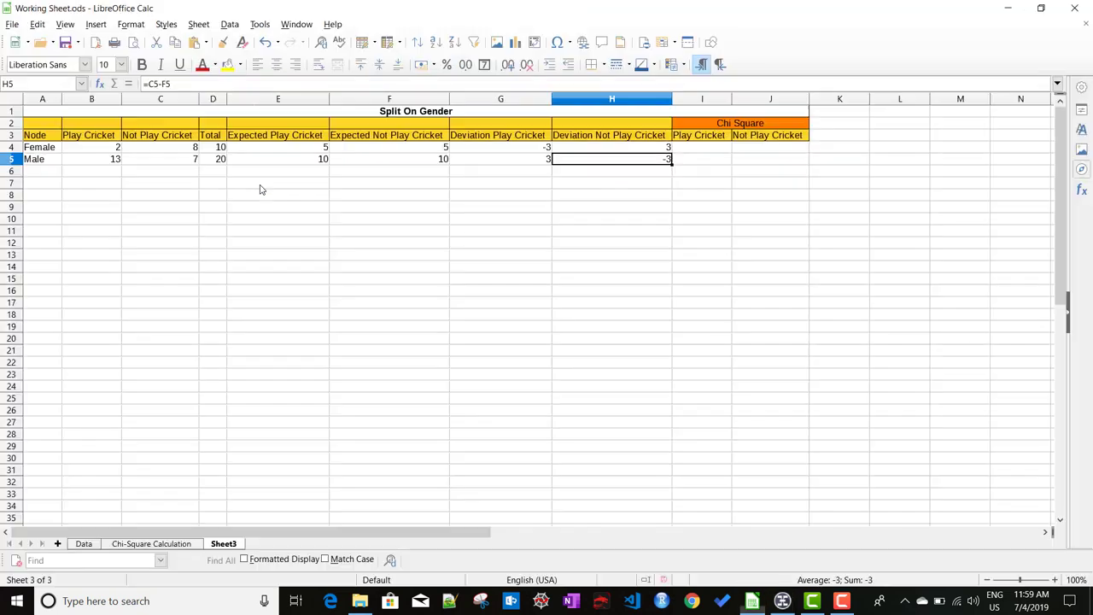
{"action": "left_click", "coordinate": [698, 150]}
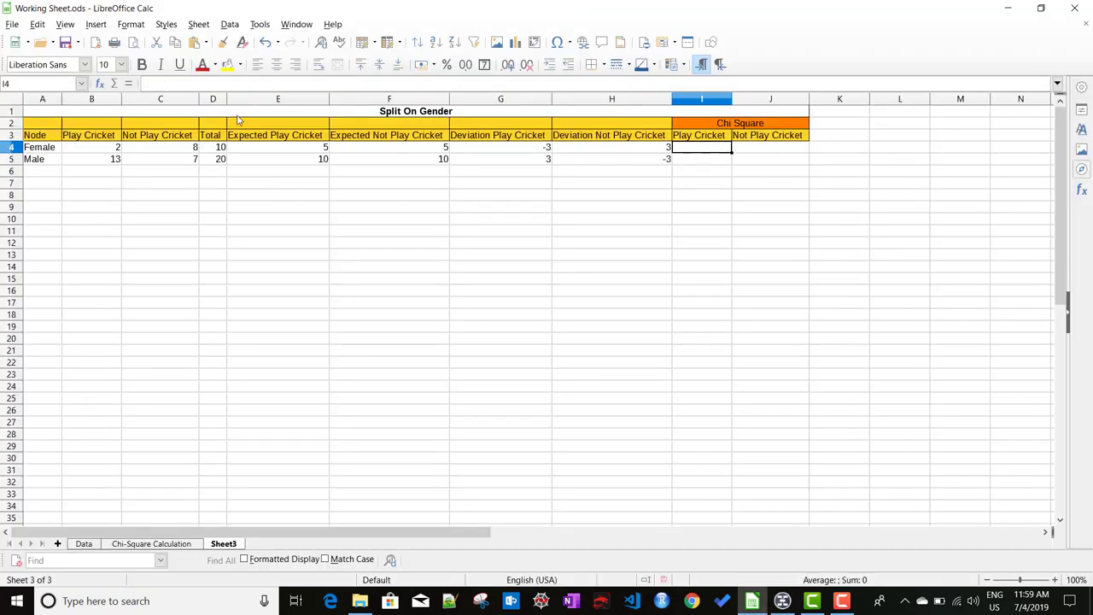
{"action": "left_click", "coordinate": [208, 81]}
{"action": "type", "text": "="}
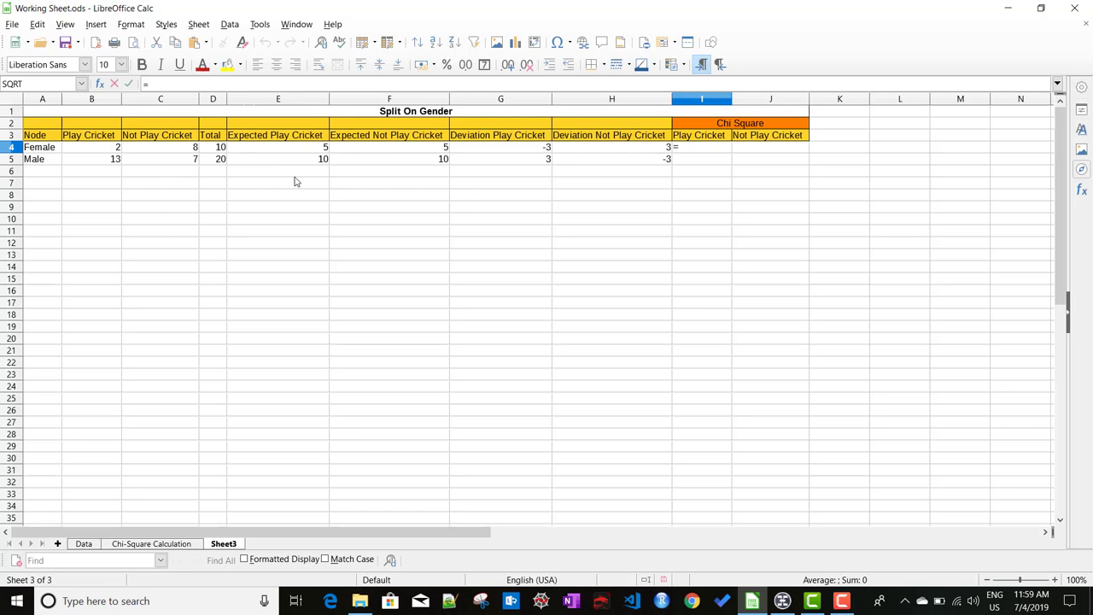
{"action": "key", "text": "alt+Tab"}
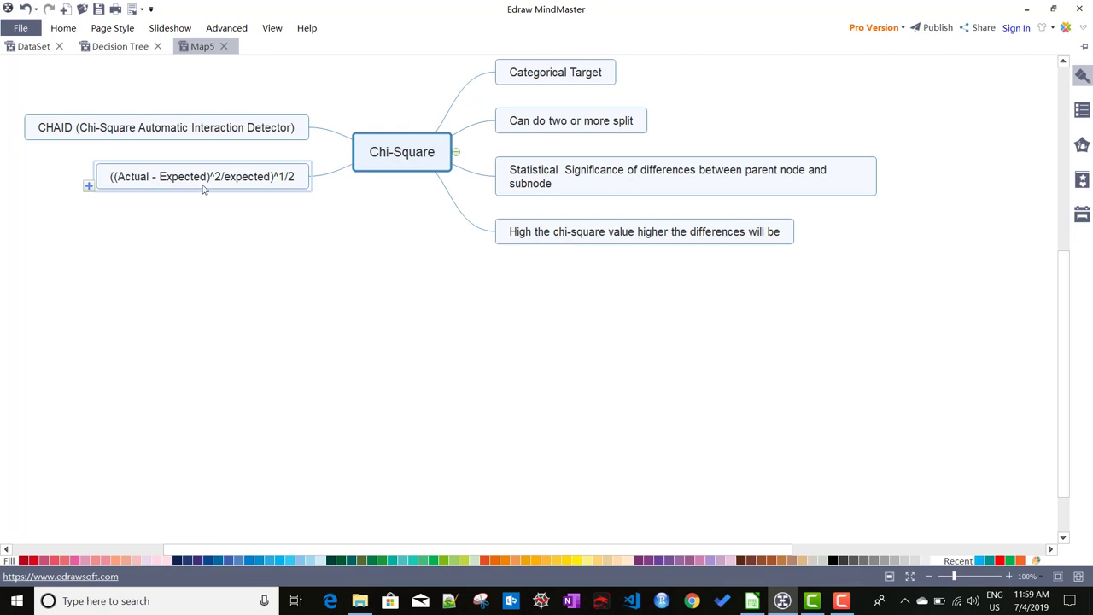
{"action": "key", "text": "alt+Tab"}
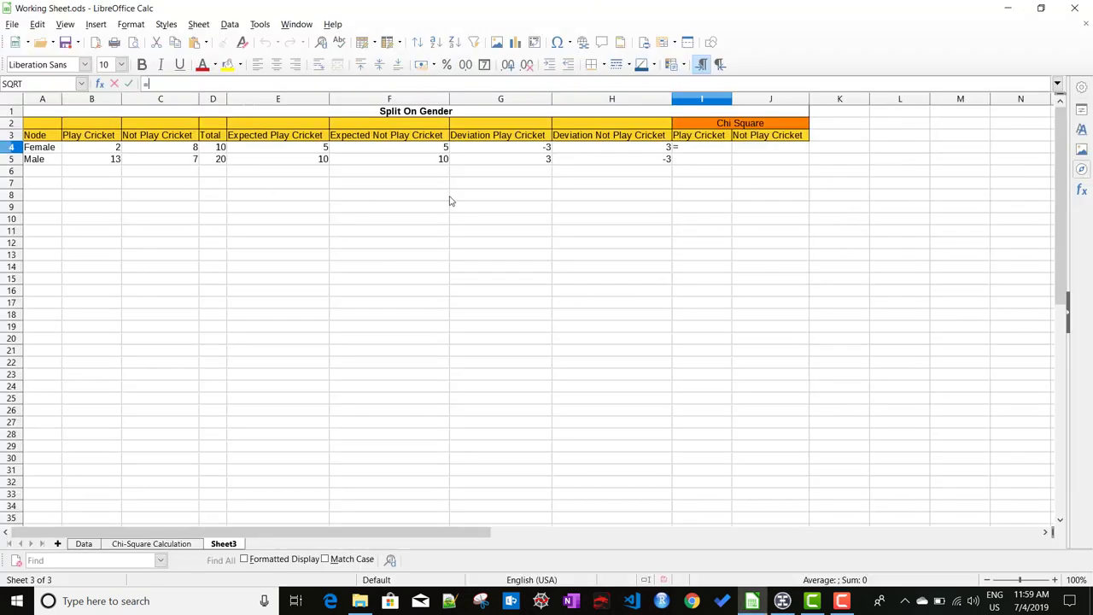
{"action": "left_click", "coordinate": [528, 152]}
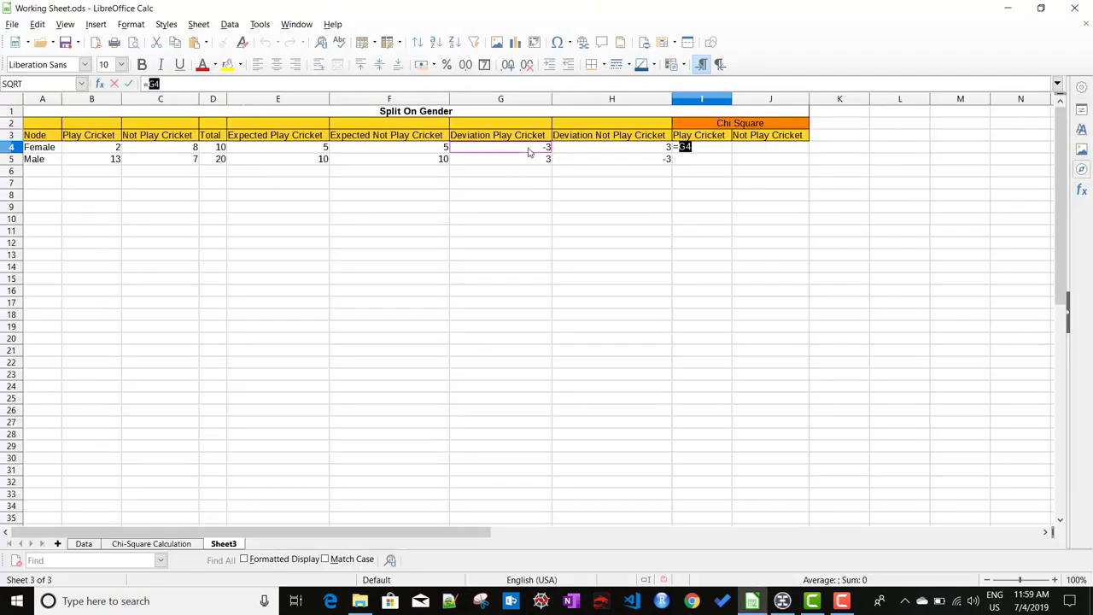
{"action": "key", "text": "Escape"}
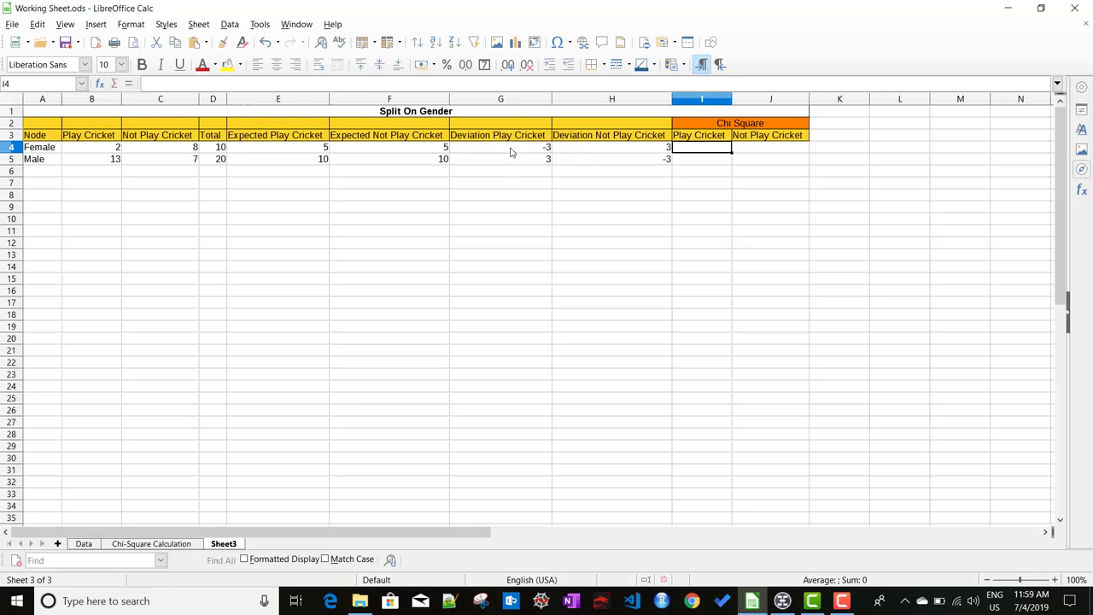
{"action": "left_click", "coordinate": [510, 152]}
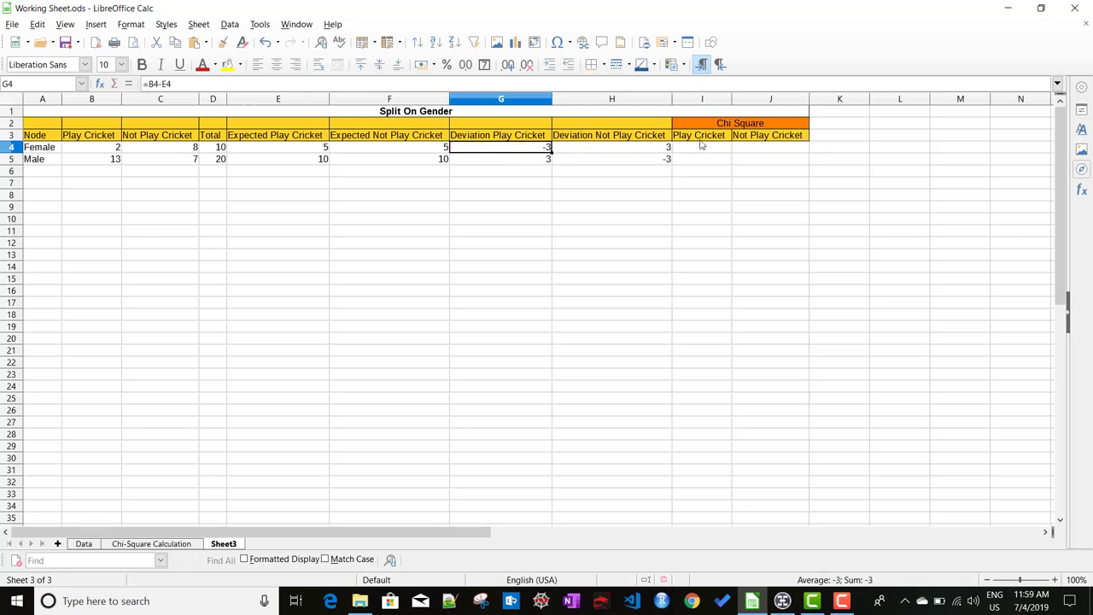
Calculate the Female Chi Square Play Cricket value in I4 with the formula =SQRT(G4^2/E4).
{"action": "left_click", "coordinate": [702, 150]}
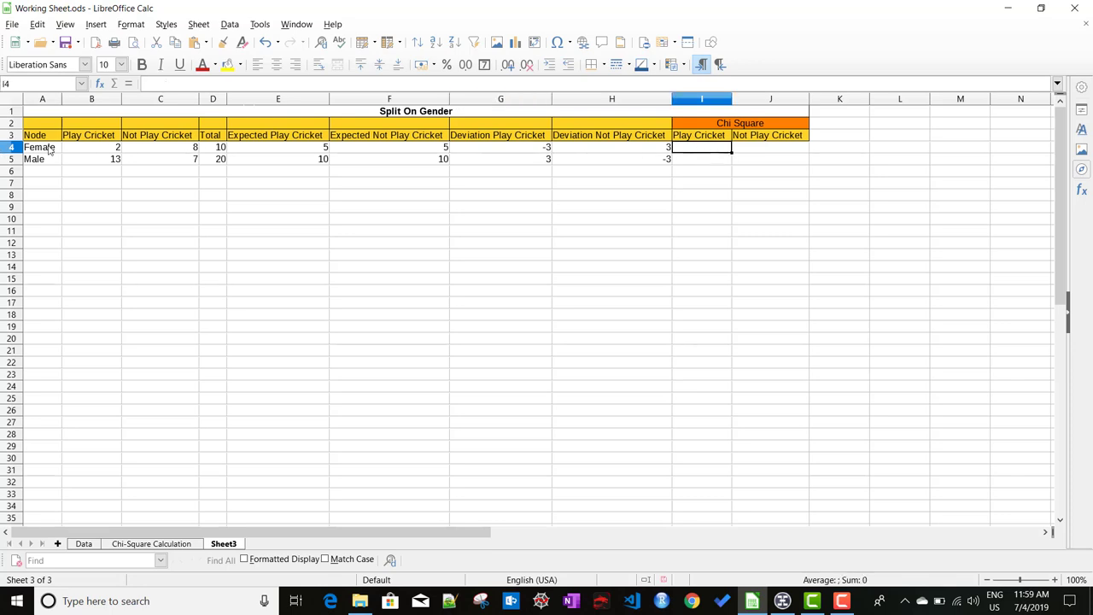
{"action": "left_click", "coordinate": [176, 87]}
{"action": "type", "text": "="}
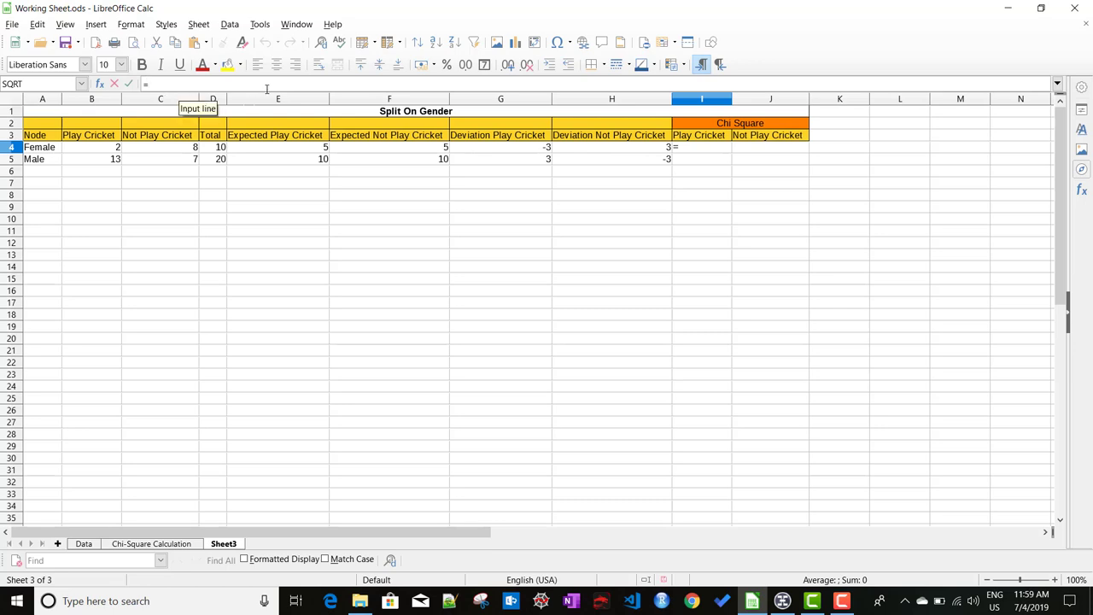
{"action": "left_click", "coordinate": [527, 147]}
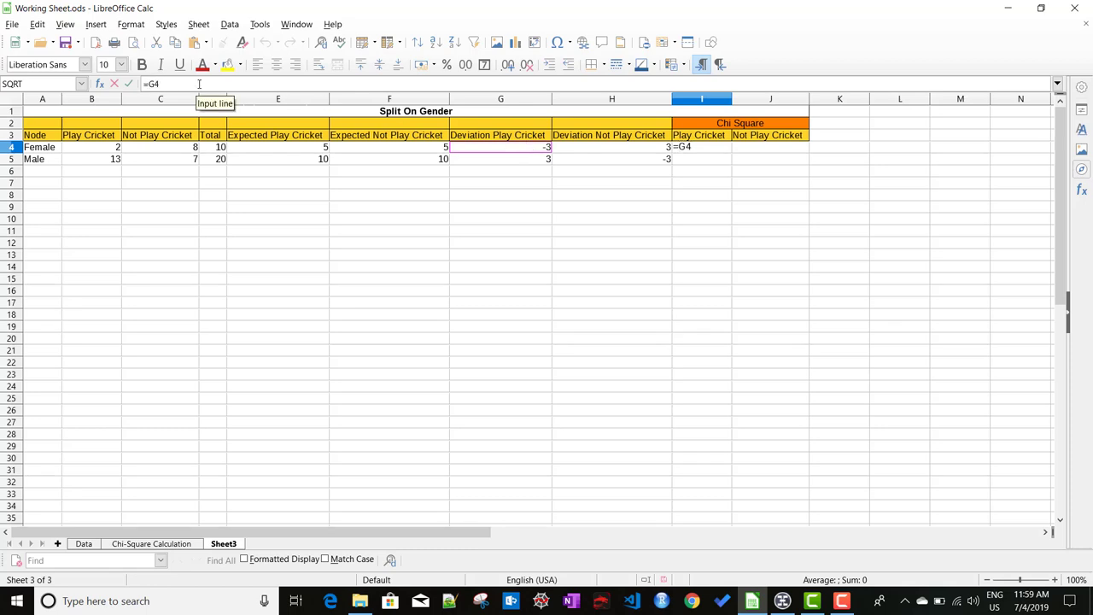
{"action": "type", "text": "^2/"}
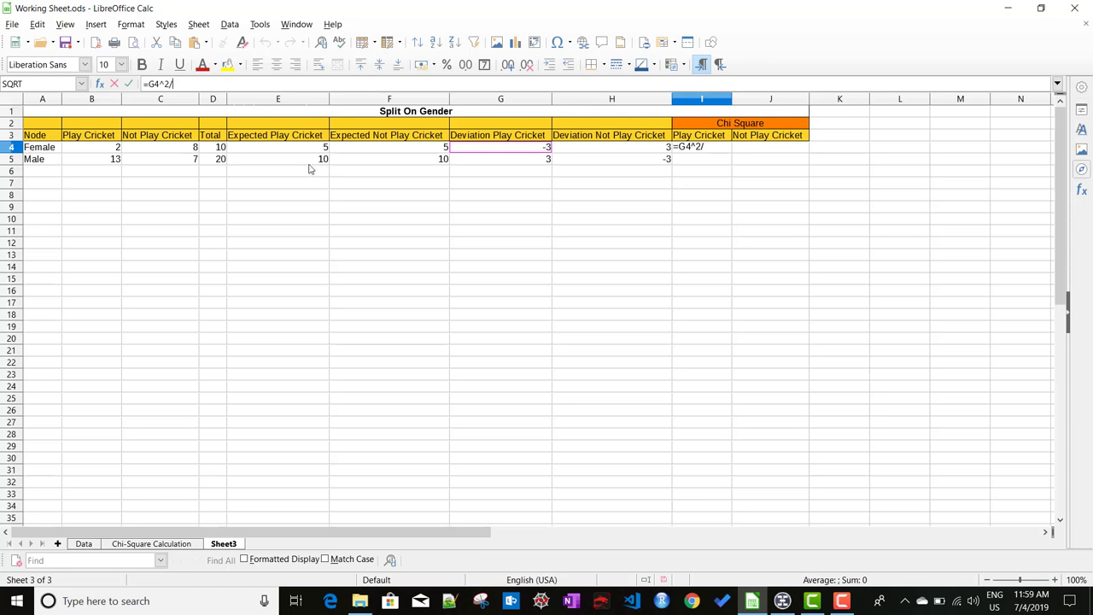
{"action": "left_click", "coordinate": [303, 154]}
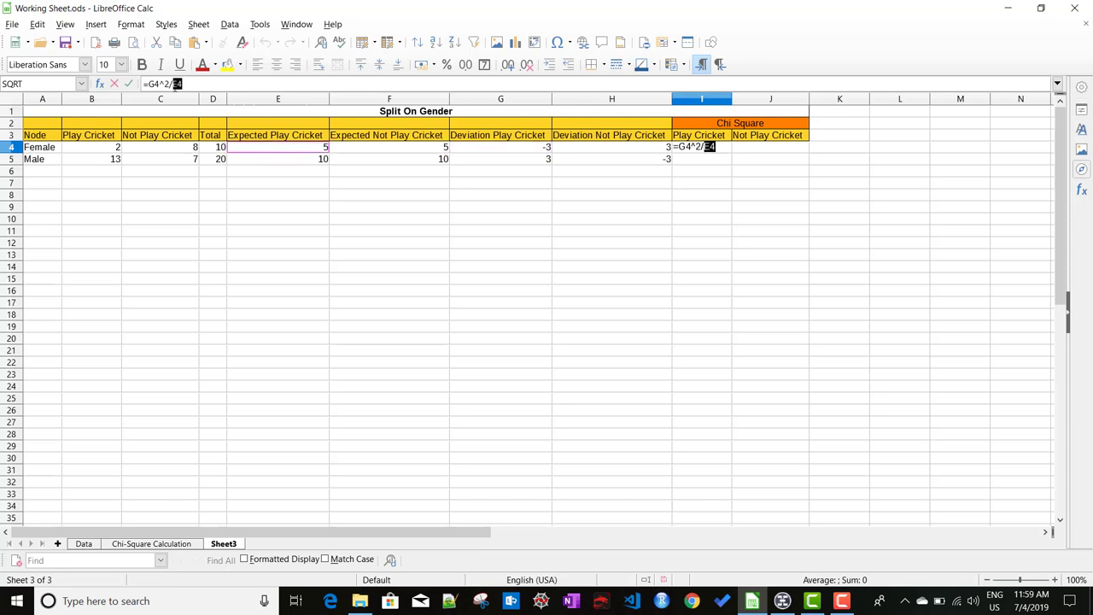
{"action": "left_click", "coordinate": [149, 85]}
{"action": "type", "text": "("}
{"action": "left_click", "coordinate": [211, 84]}
{"action": "key", "text": "Left"}
{"action": "key", "text": "Left"}
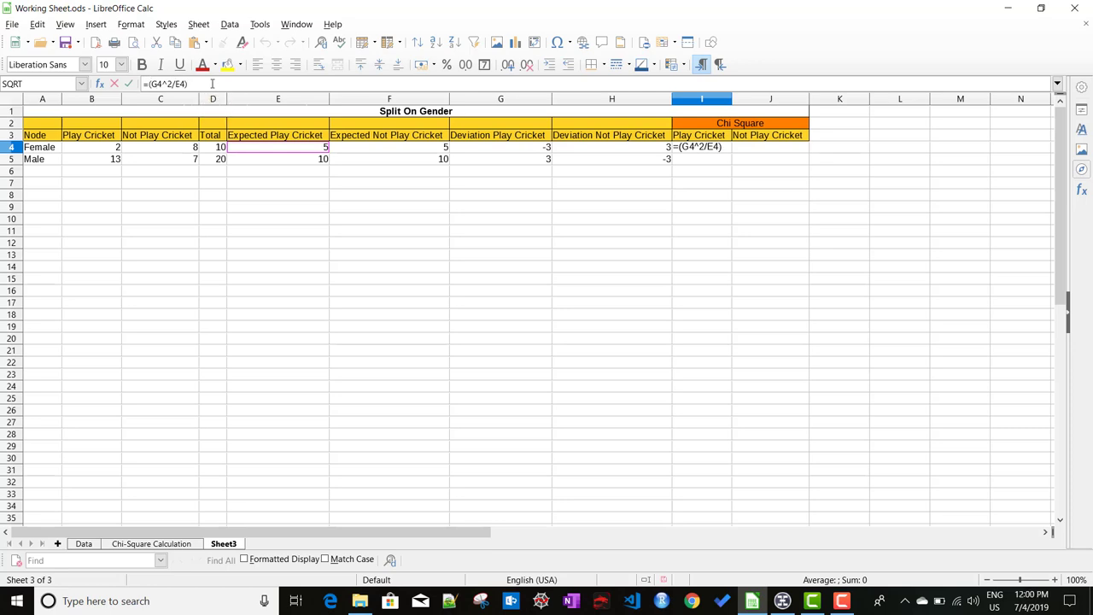
{"action": "type", "text": "SQRT"}
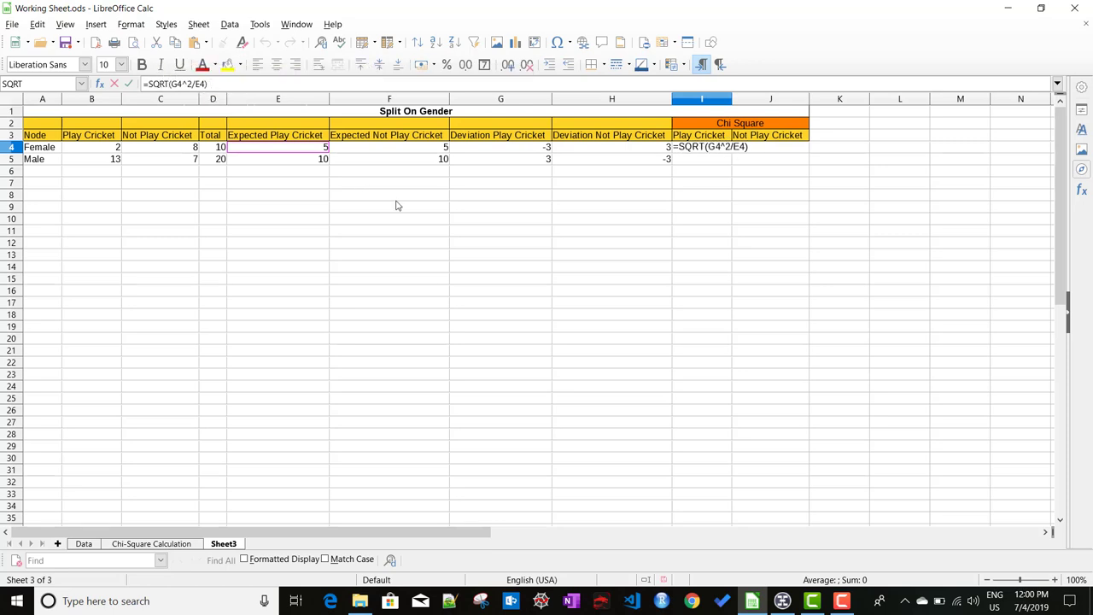
{"action": "key", "text": "Return"}
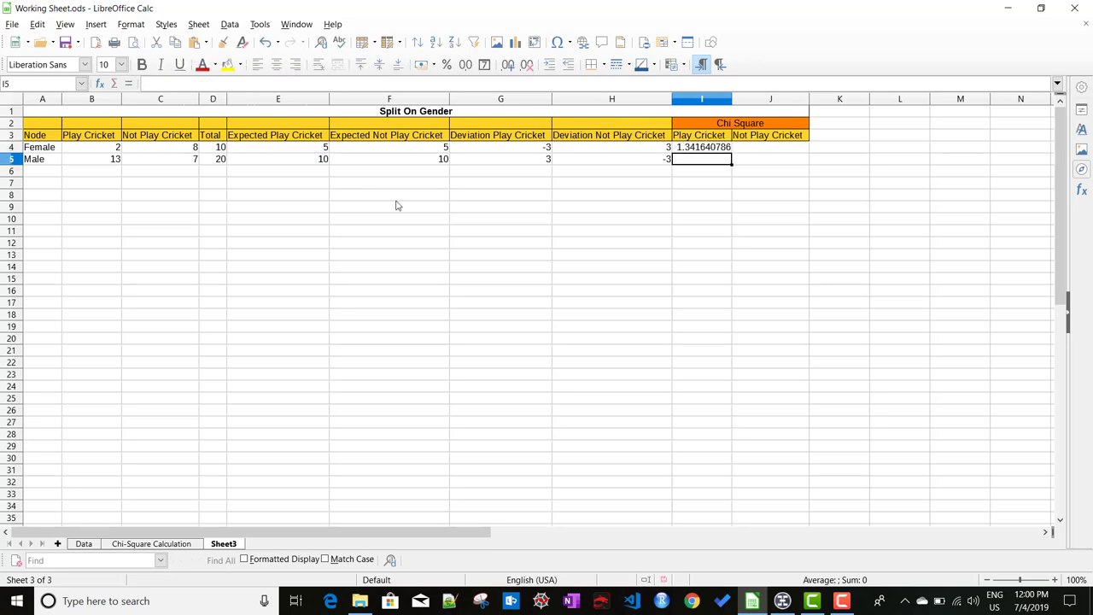
{"action": "left_click", "coordinate": [708, 150]}
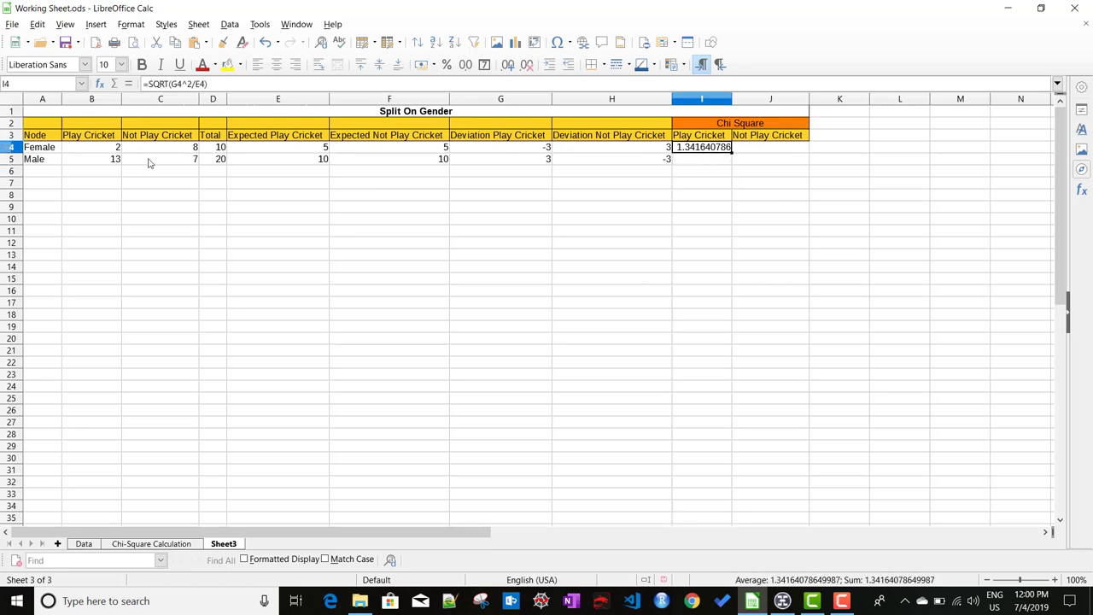
Calculate the Female Chi Square Not Play Cricket value in J4 with the formula =SQRT(H4^2/F4).
{"action": "left_click", "coordinate": [762, 148]}
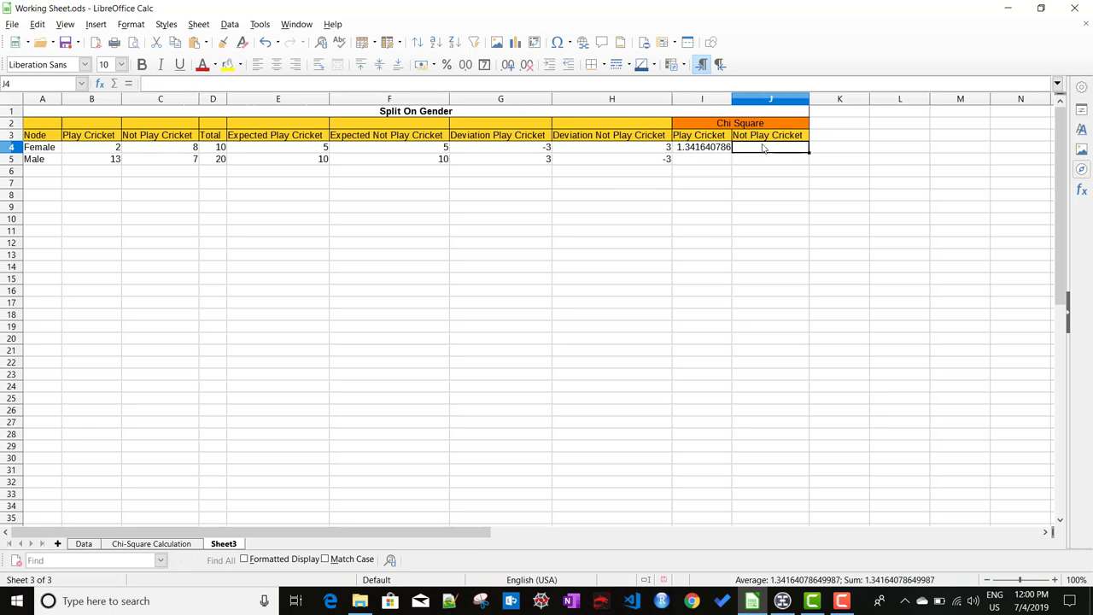
{"action": "left_click", "coordinate": [226, 84]}
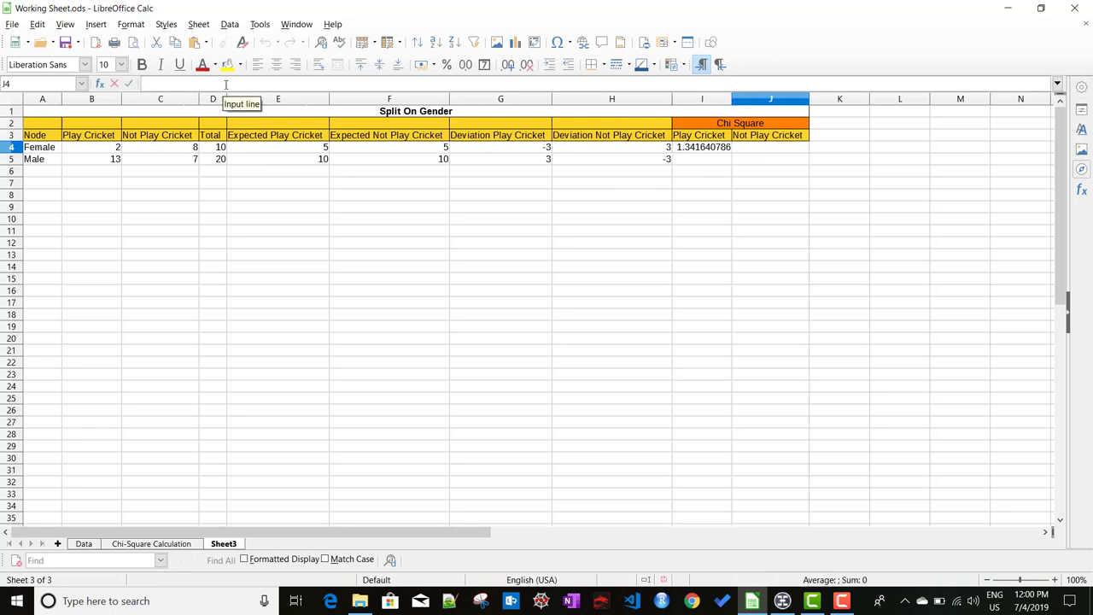
{"action": "type", "text": "="}
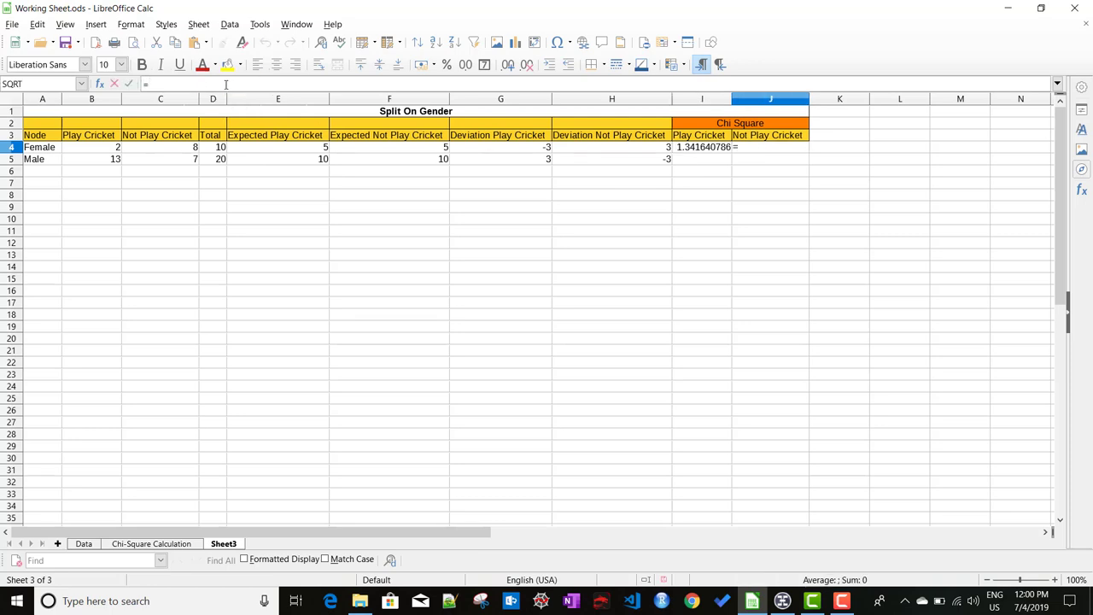
{"action": "left_click", "coordinate": [609, 152]}
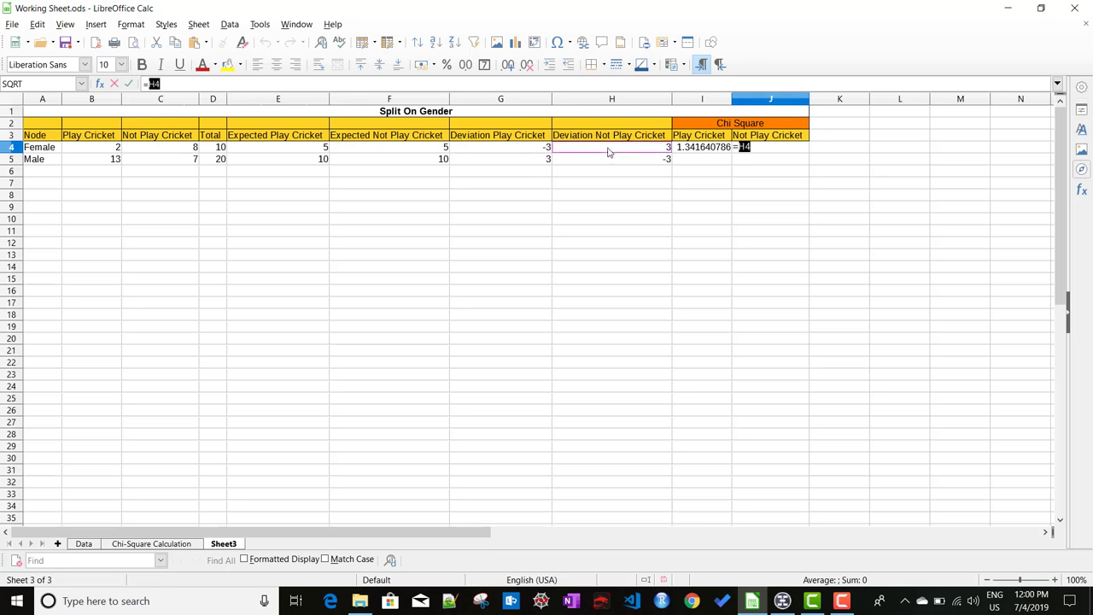
{"action": "left_click", "coordinate": [188, 84]}
{"action": "type", "text": "^2/"}
{"action": "left_click", "coordinate": [410, 148]}
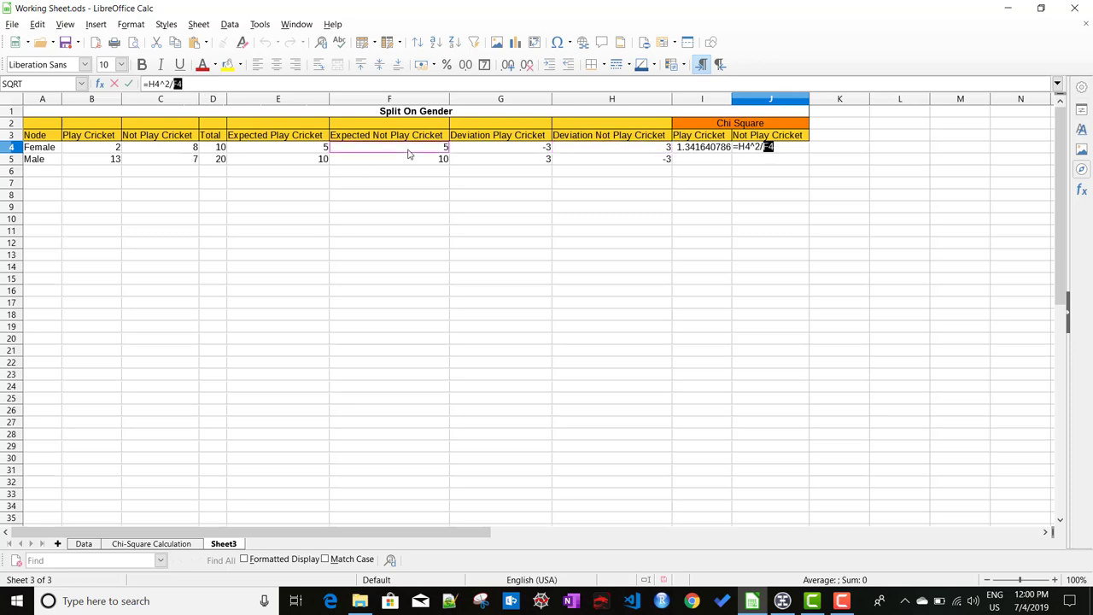
{"action": "left_click", "coordinate": [149, 83]}
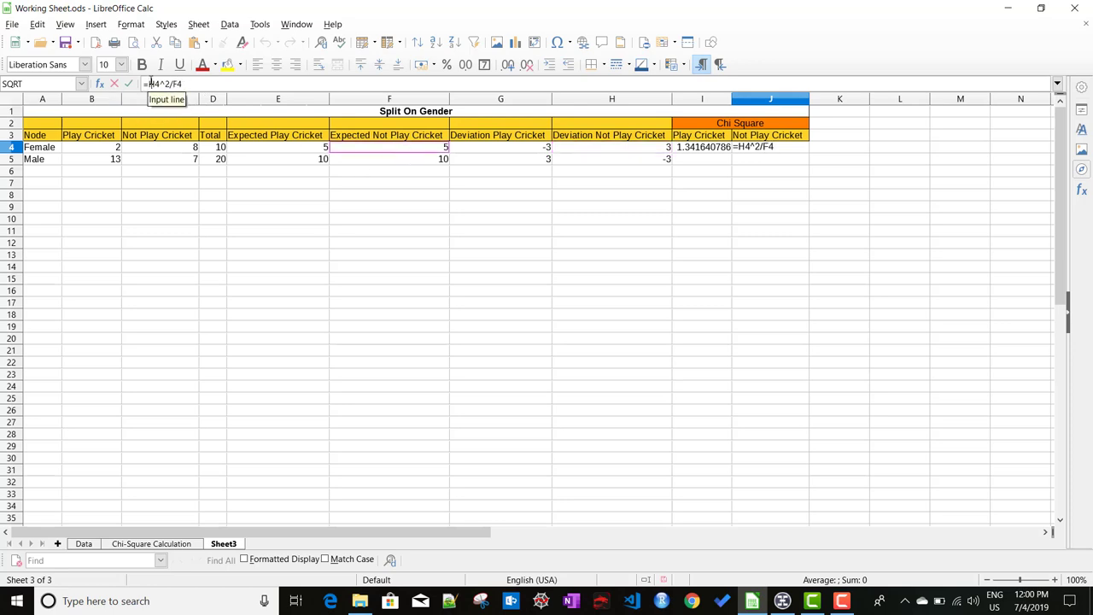
{"action": "type", "text": "("}
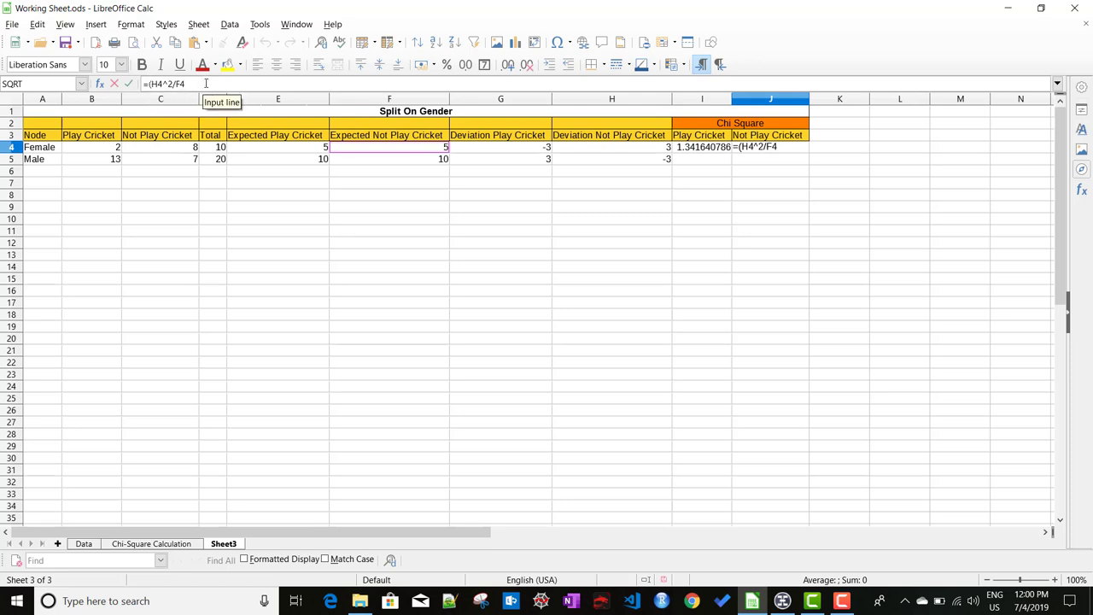
{"action": "type", "text": ")"}
{"action": "left_click", "coordinate": [148, 84]}
{"action": "type", "text": "SQ"}
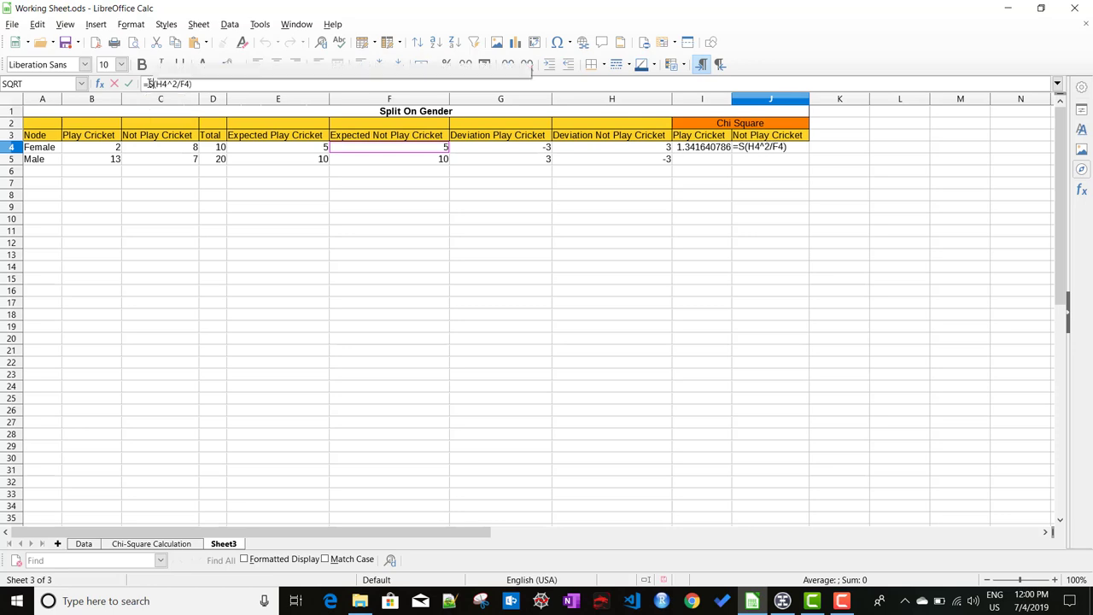
{"action": "type", "text": "RT"}
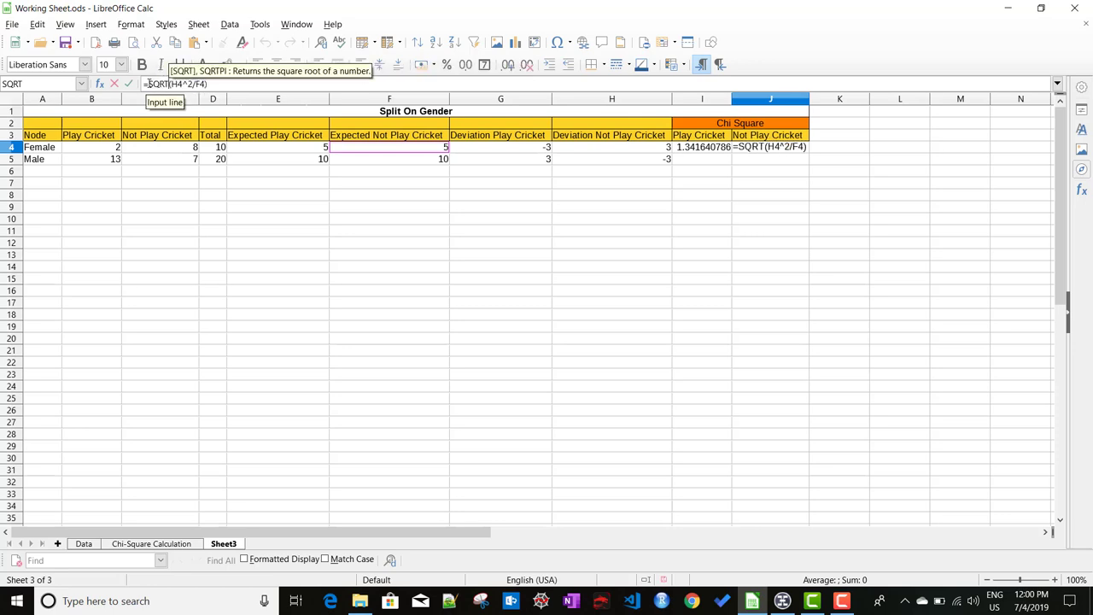
{"action": "key", "text": "Return"}
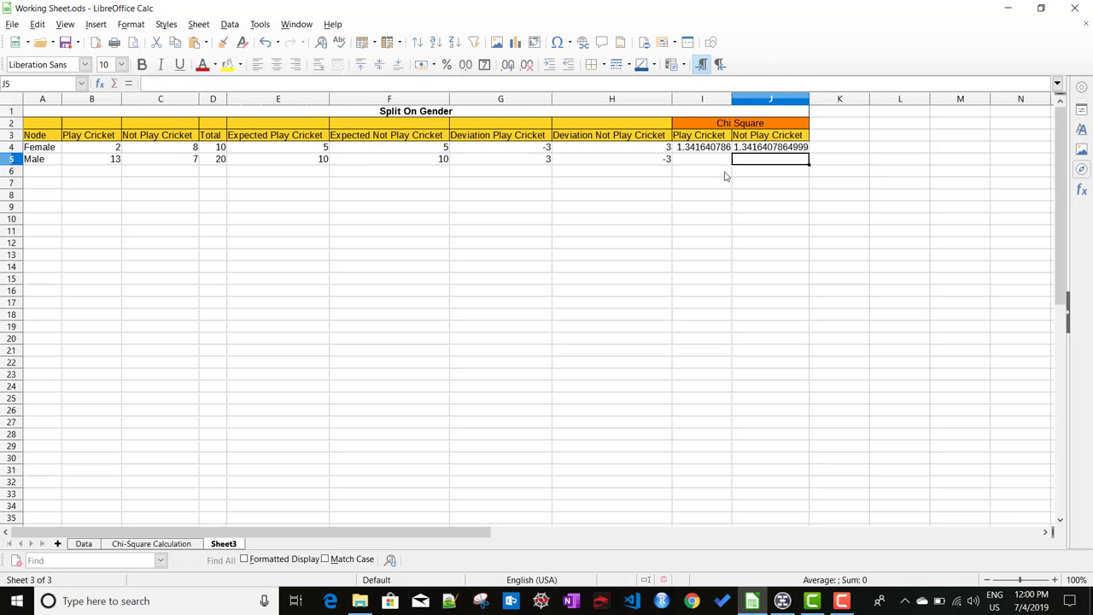
Fill the Chi Square formulas from I4 and J4 down to the Male row and check the formulas in I5 and J5.
{"action": "key", "text": "Up"}
{"action": "key", "text": "Left"}
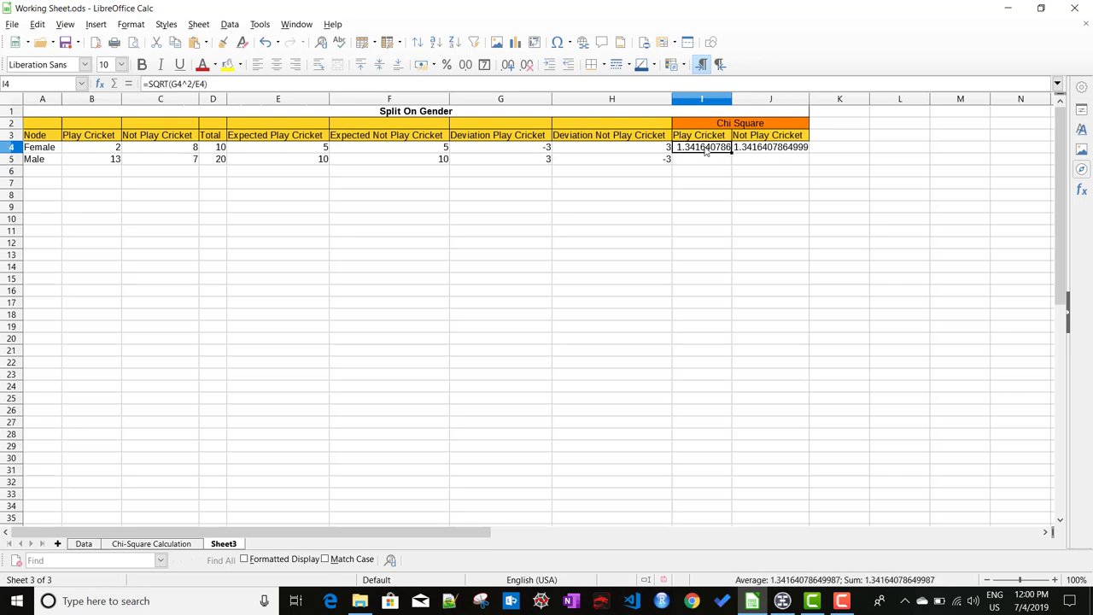
{"action": "left_click_drag", "start_coordinate": [733, 156], "coordinate": [732, 163]}
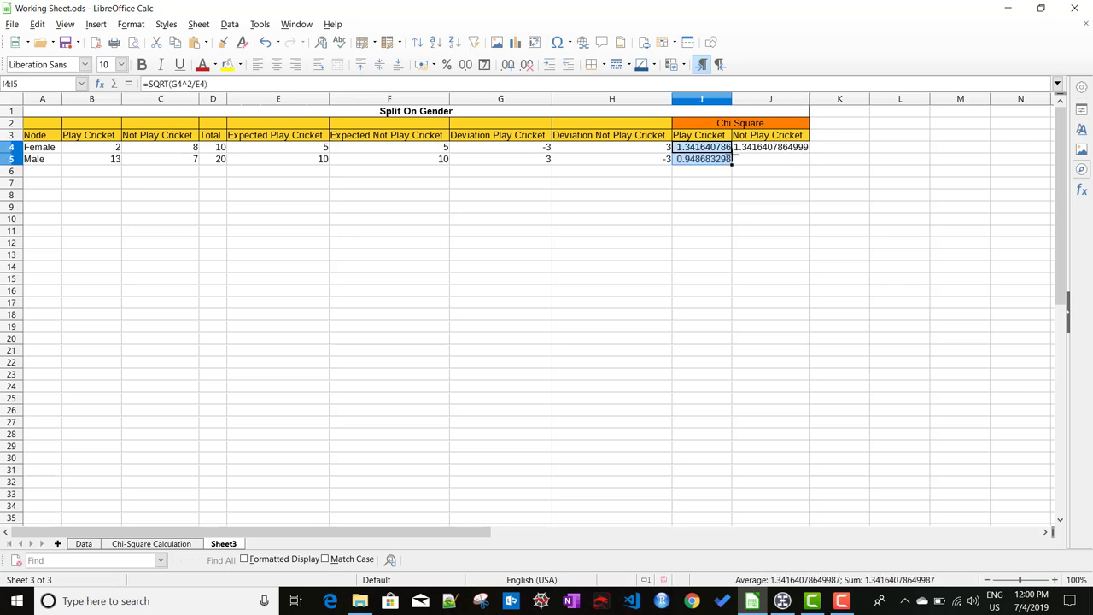
{"action": "left_click", "coordinate": [768, 150]}
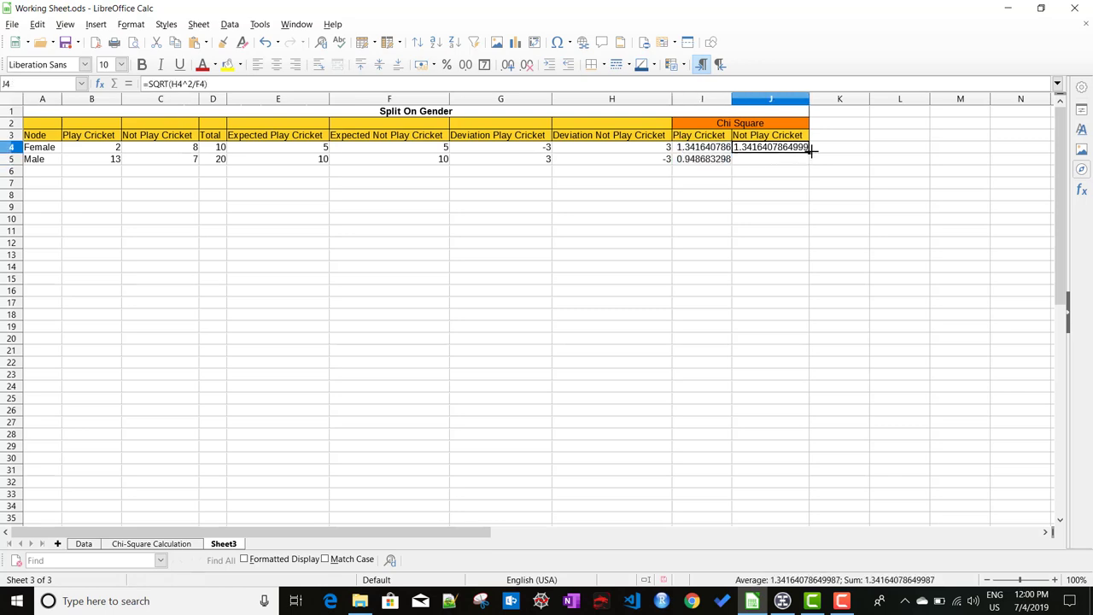
{"action": "left_click_drag", "start_coordinate": [807, 152], "coordinate": [807, 162]}
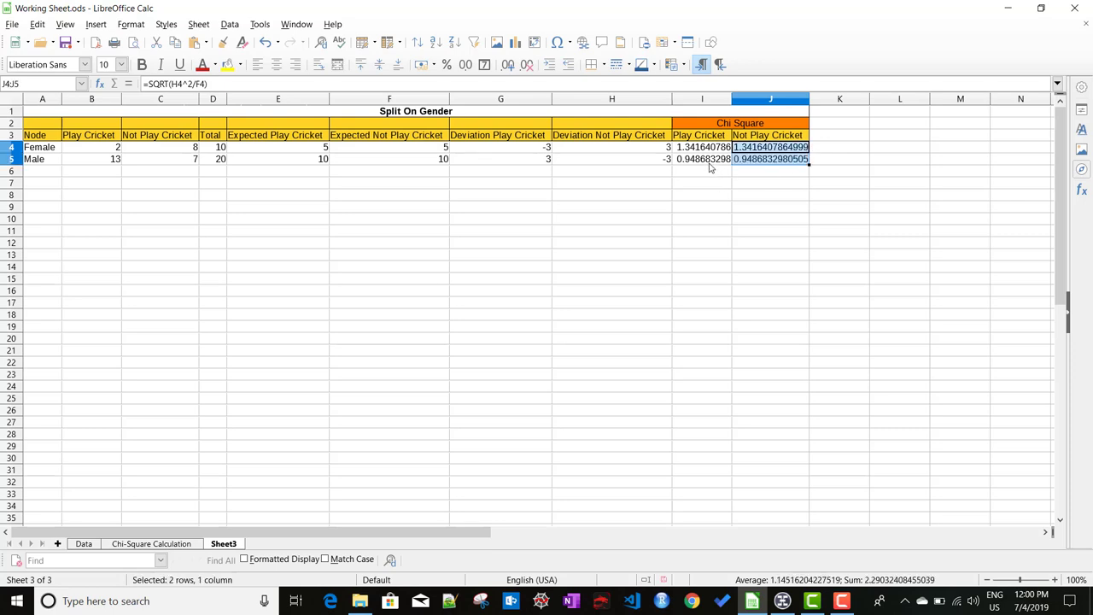
{"action": "left_click", "coordinate": [709, 162]}
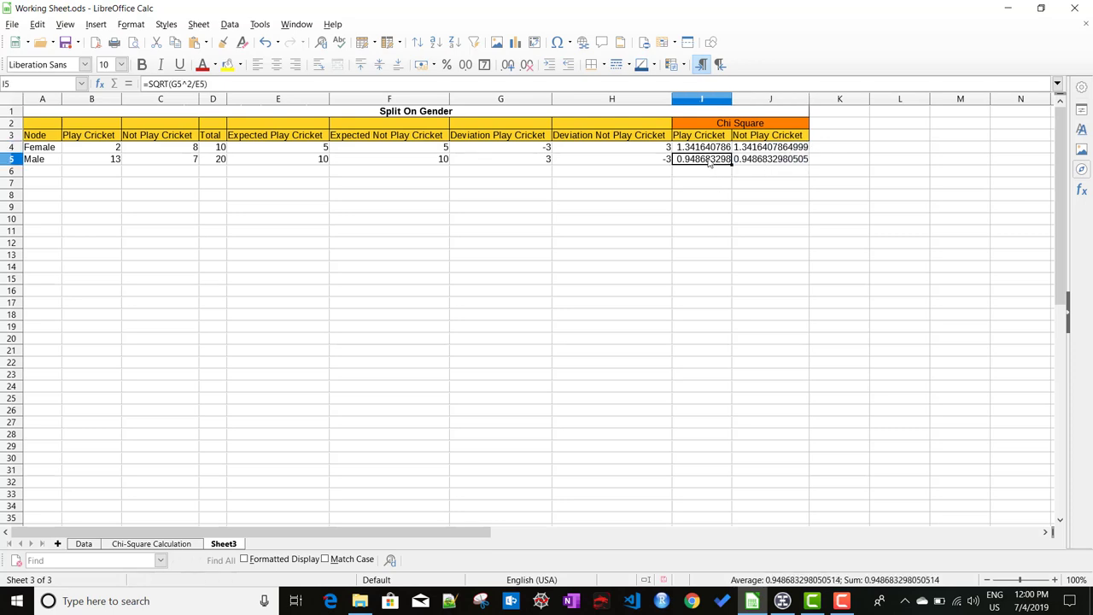
{"action": "left_click", "coordinate": [765, 162]}
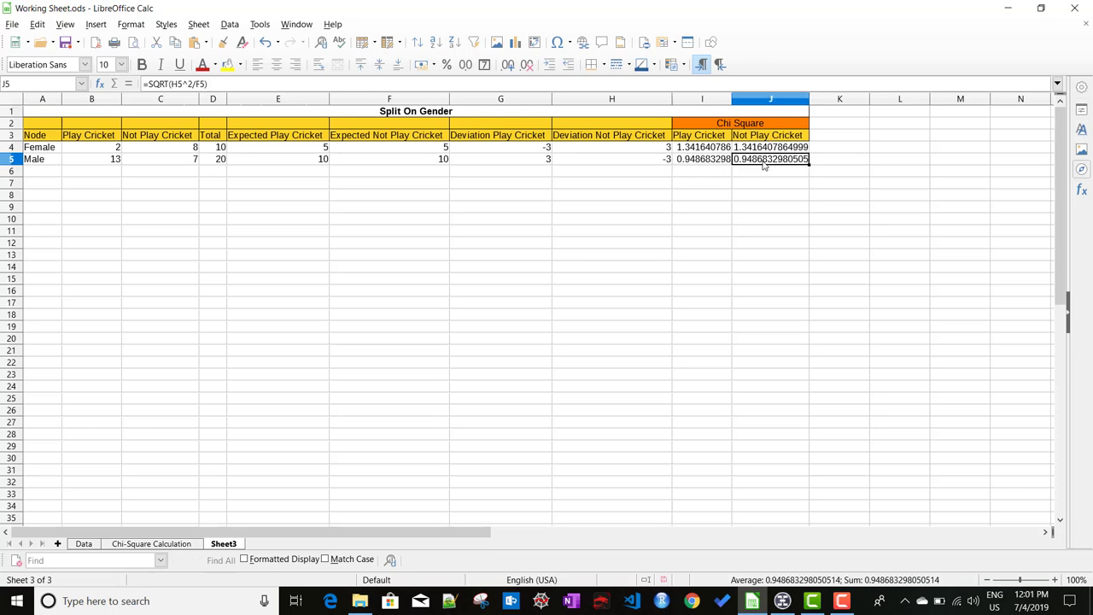
Enter the label Total Chi-Square in H6, below the Deviation Not Play Cricket values.
{"action": "left_click", "coordinate": [594, 174]}
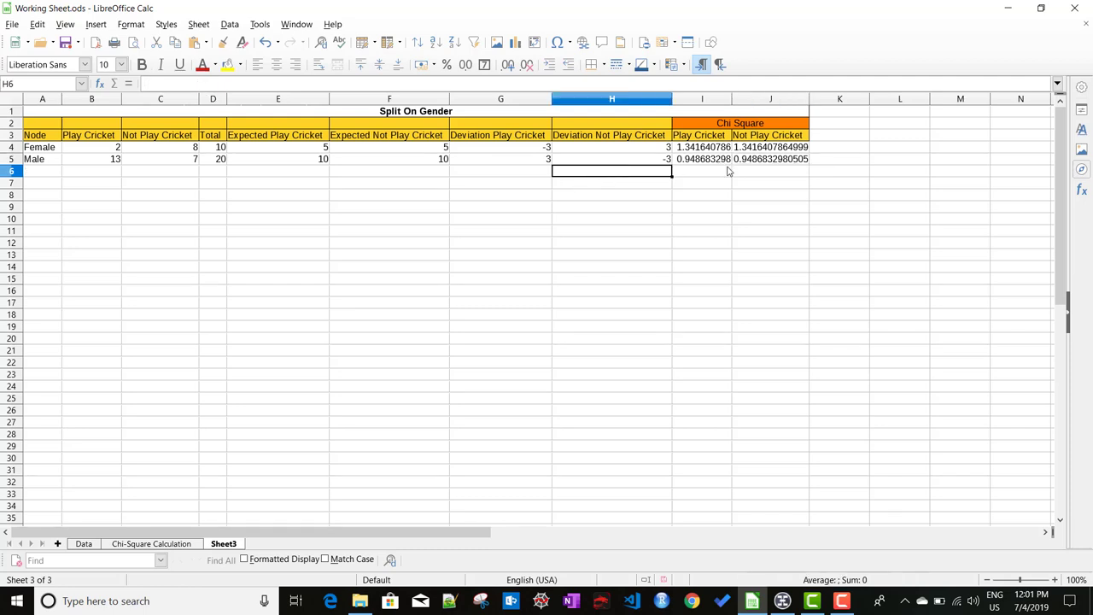
{"action": "type", "text": "Tota"}
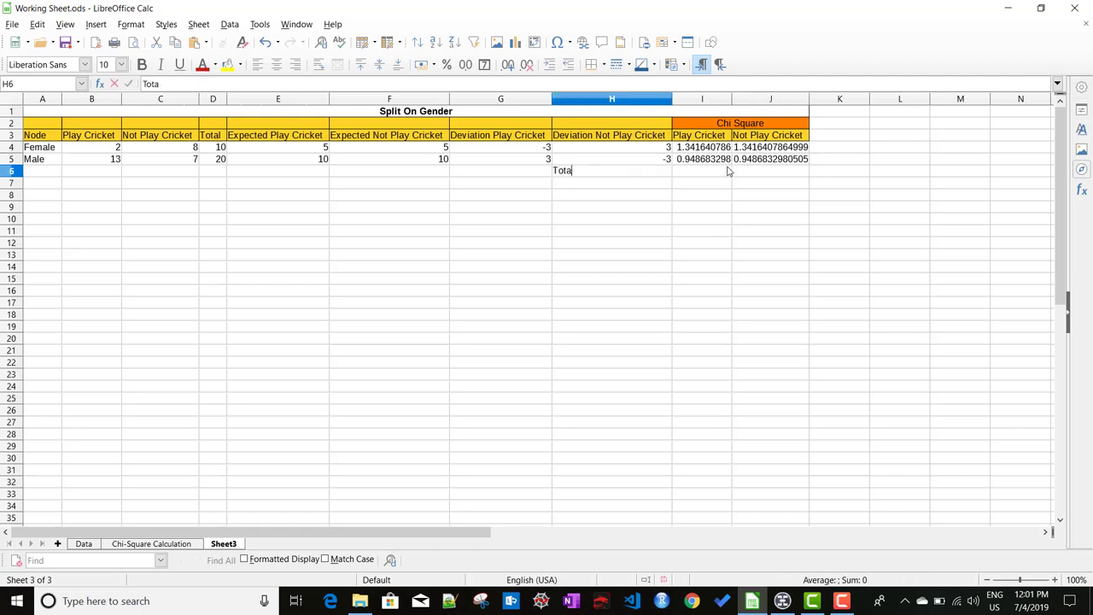
{"action": "type", "text": "l Chi-Square"}
{"action": "left_click", "coordinate": [705, 176]}
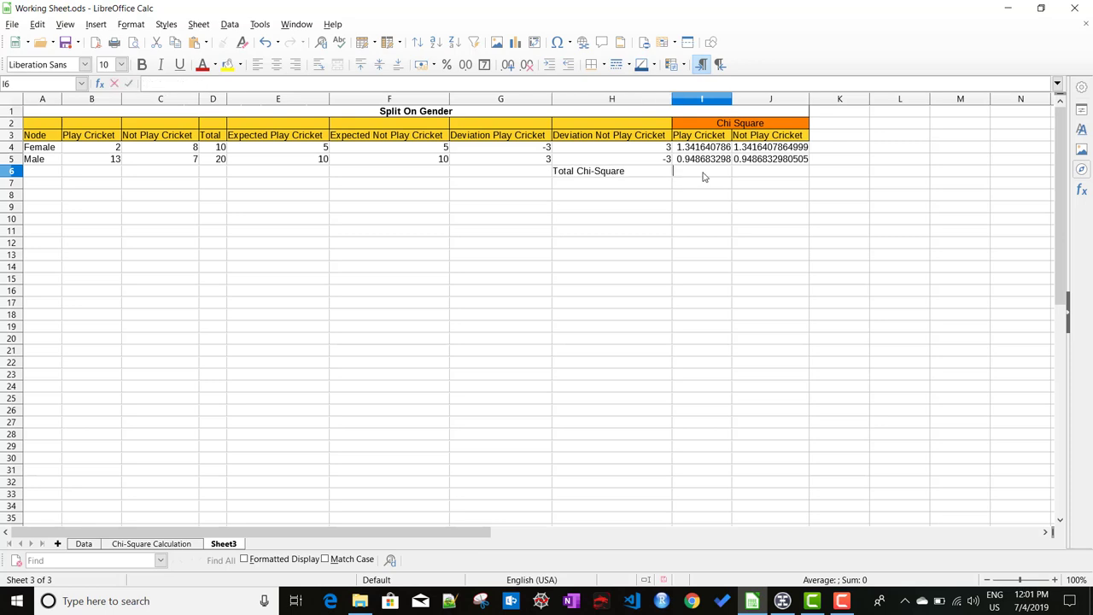
Merge and center cells I6 and J6 beside the Total Chi-Square label.
{"action": "left_click", "coordinate": [741, 172]}
{"action": "left_click_drag", "start_coordinate": [705, 172], "coordinate": [771, 173]}
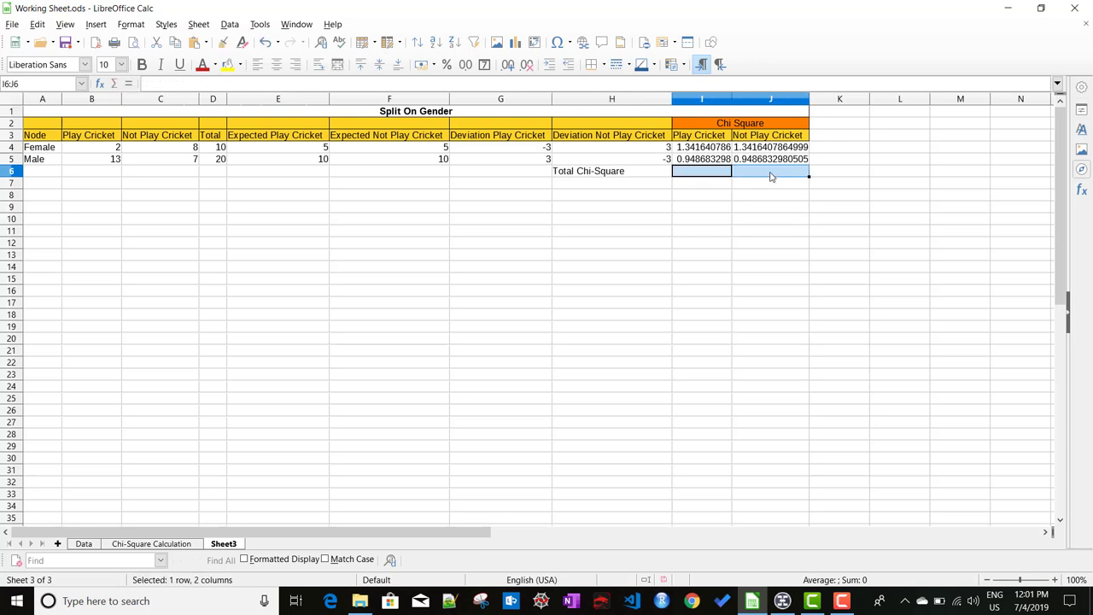
{"action": "left_click", "coordinate": [132, 27]}
{"action": "mouse_move", "coordinate": [190, 171]}
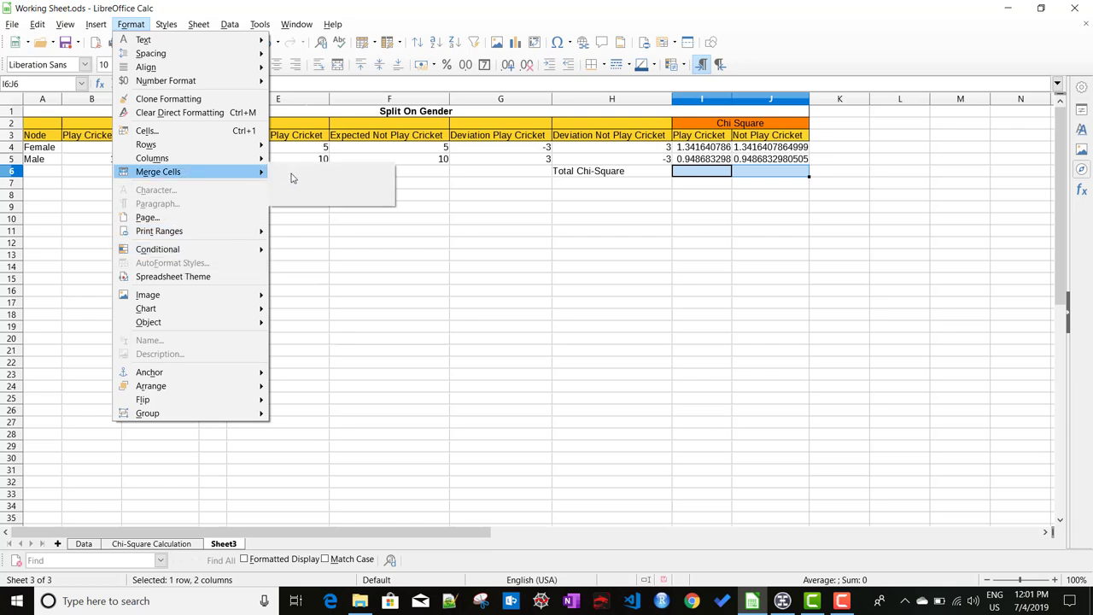
{"action": "left_click", "coordinate": [349, 180]}
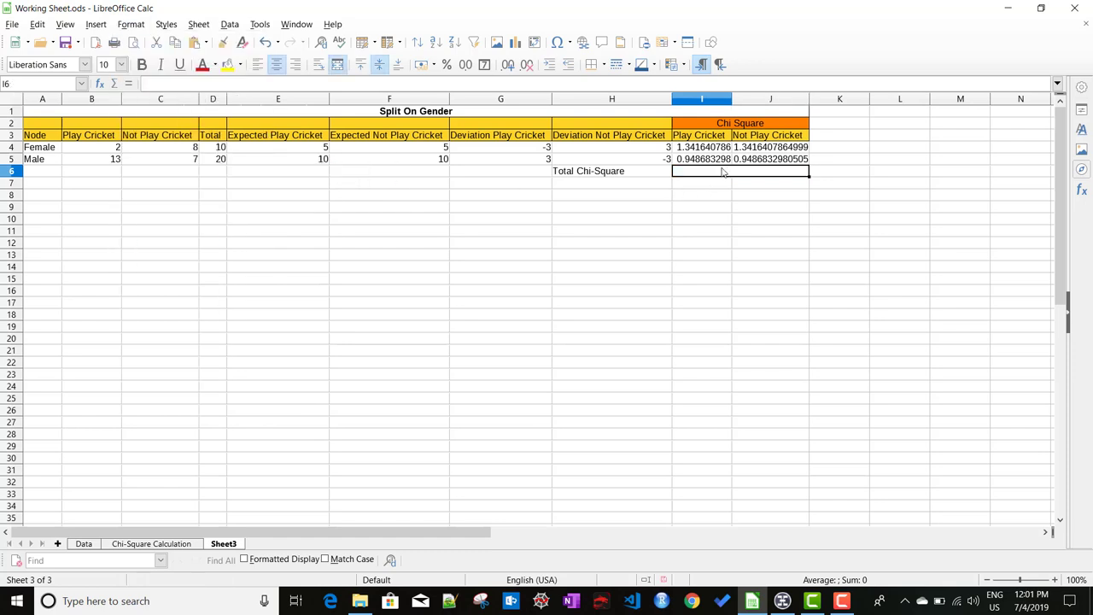
Calculate the total Chi-Square in the merged cell I6 with the formula =I4+J4+I5+J5.
{"action": "left_click", "coordinate": [485, 83]}
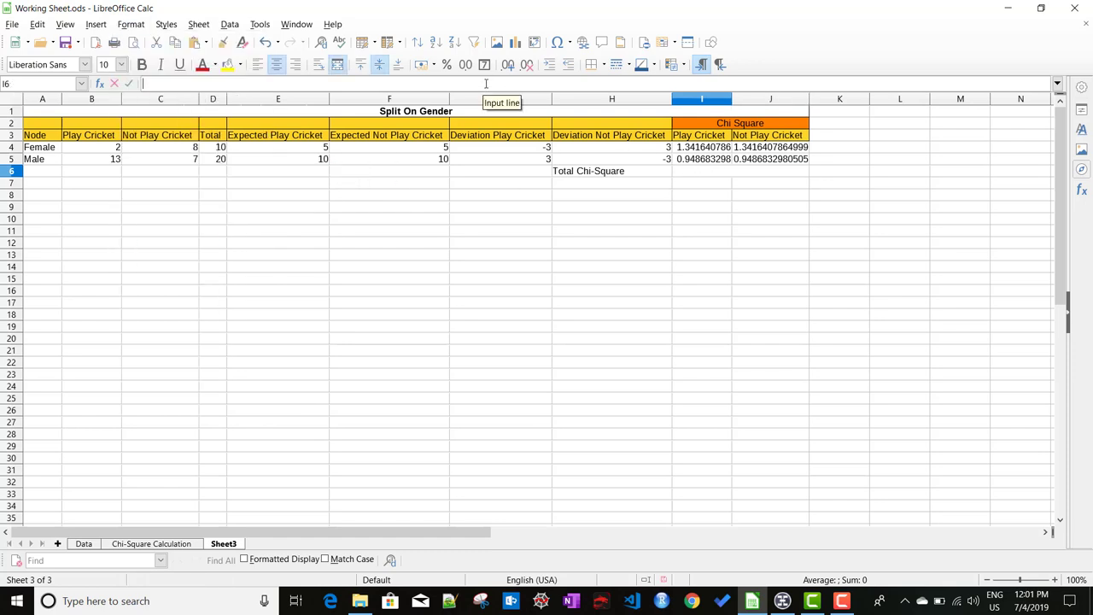
{"action": "type", "text": "="}
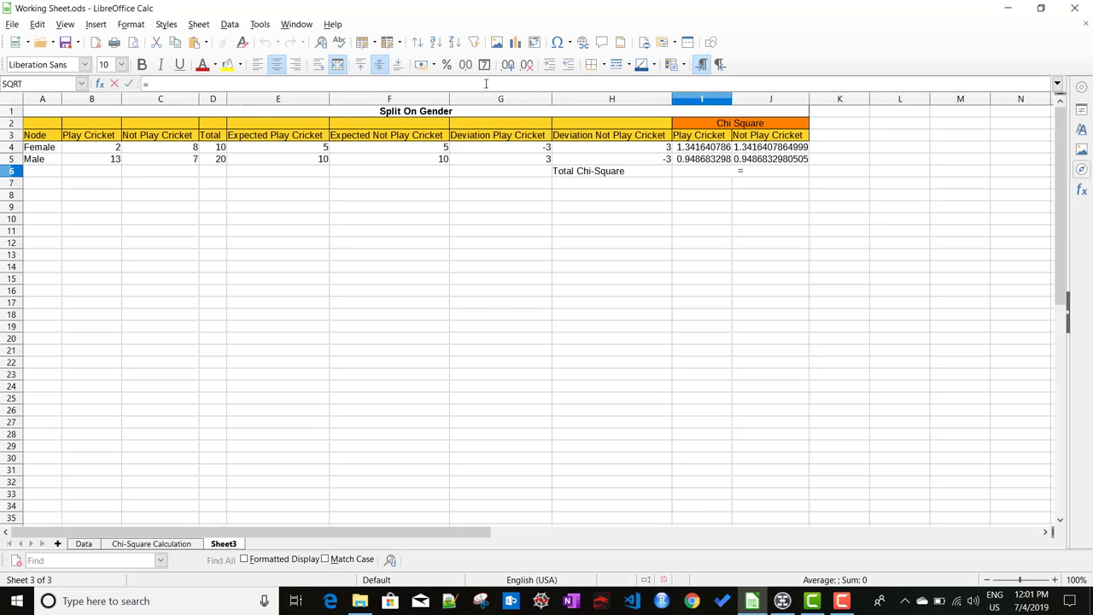
{"action": "left_click", "coordinate": [706, 150]}
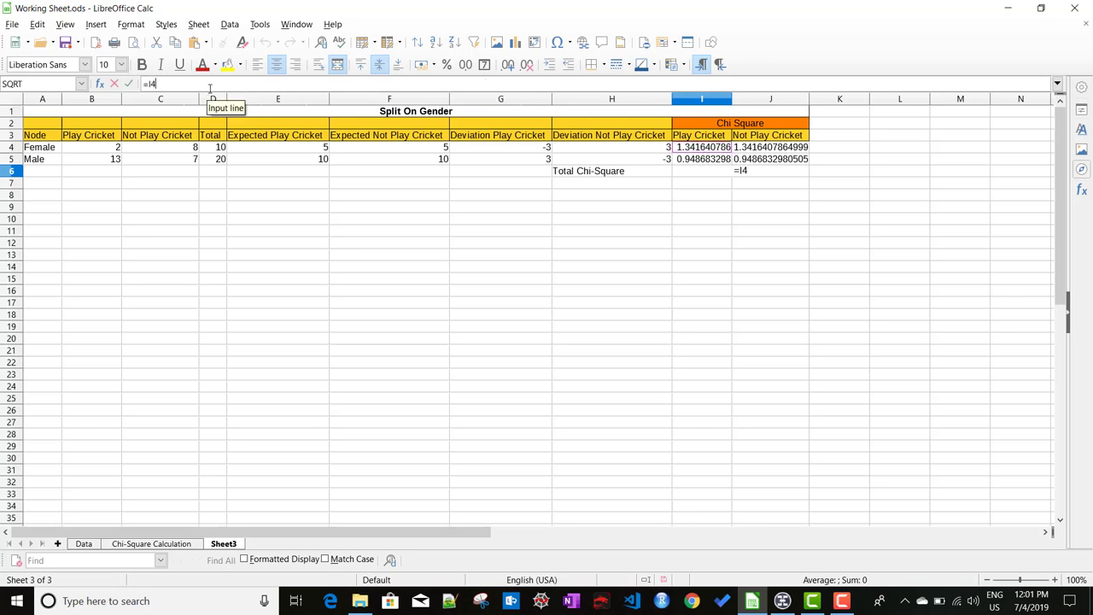
{"action": "type", "text": "+"}
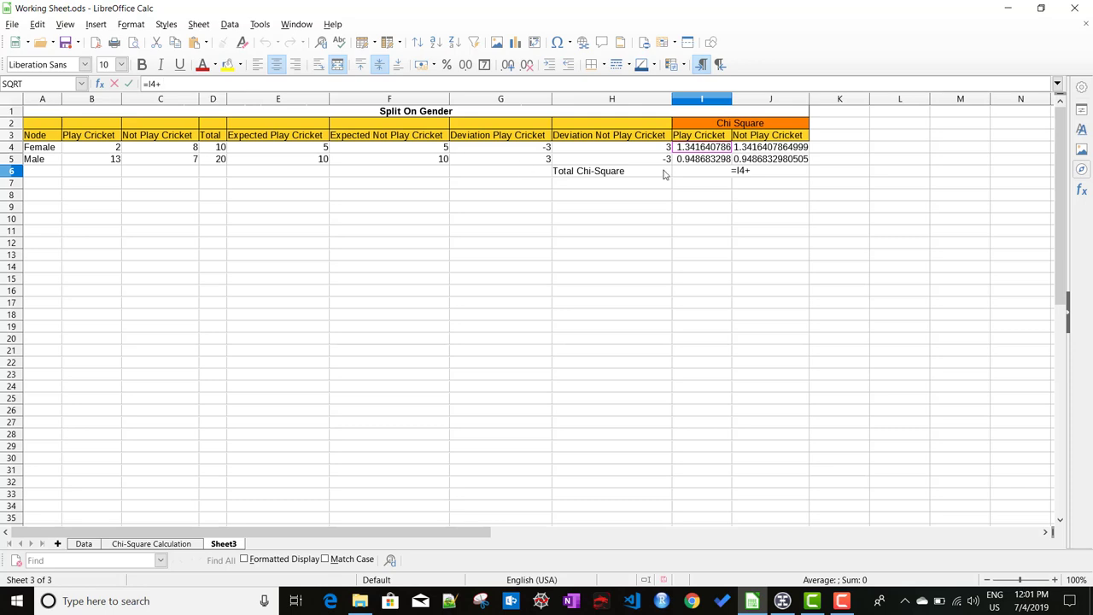
{"action": "left_click", "coordinate": [756, 148]}
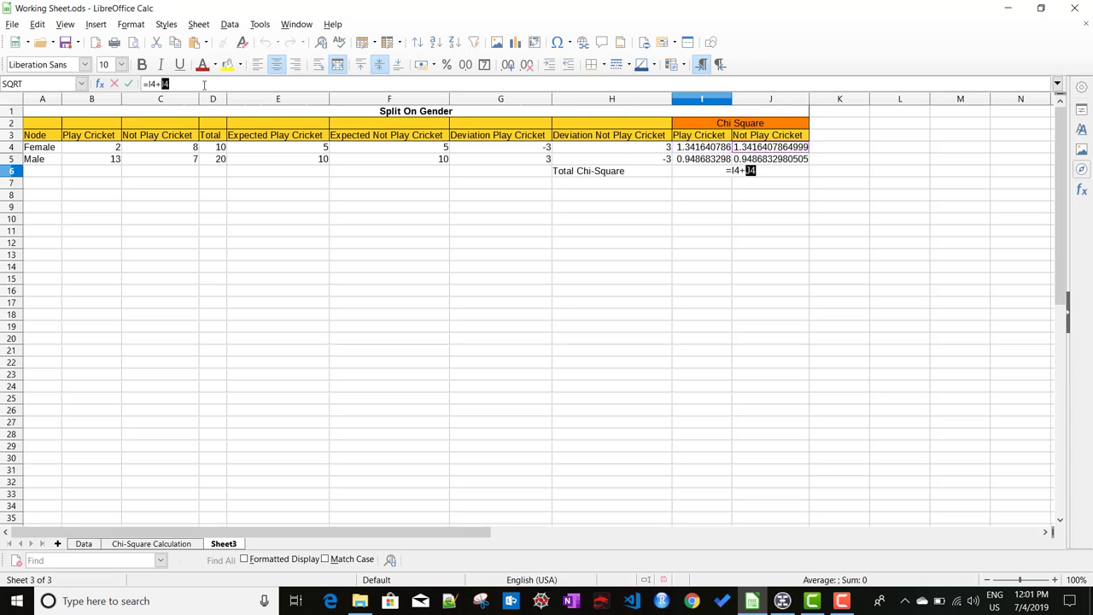
{"action": "type", "text": "+"}
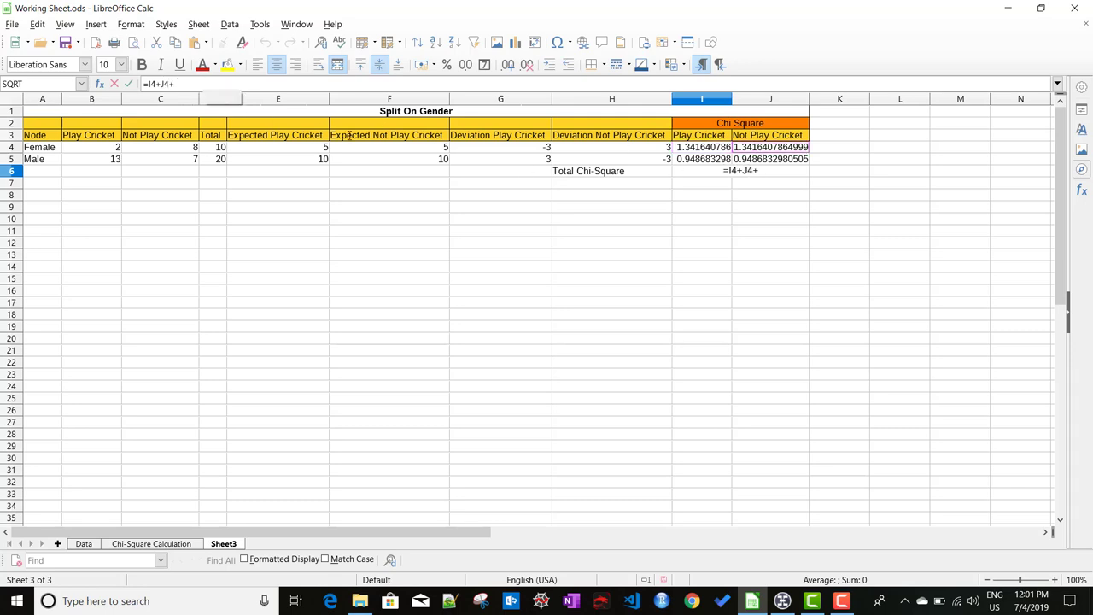
{"action": "left_click", "coordinate": [685, 160]}
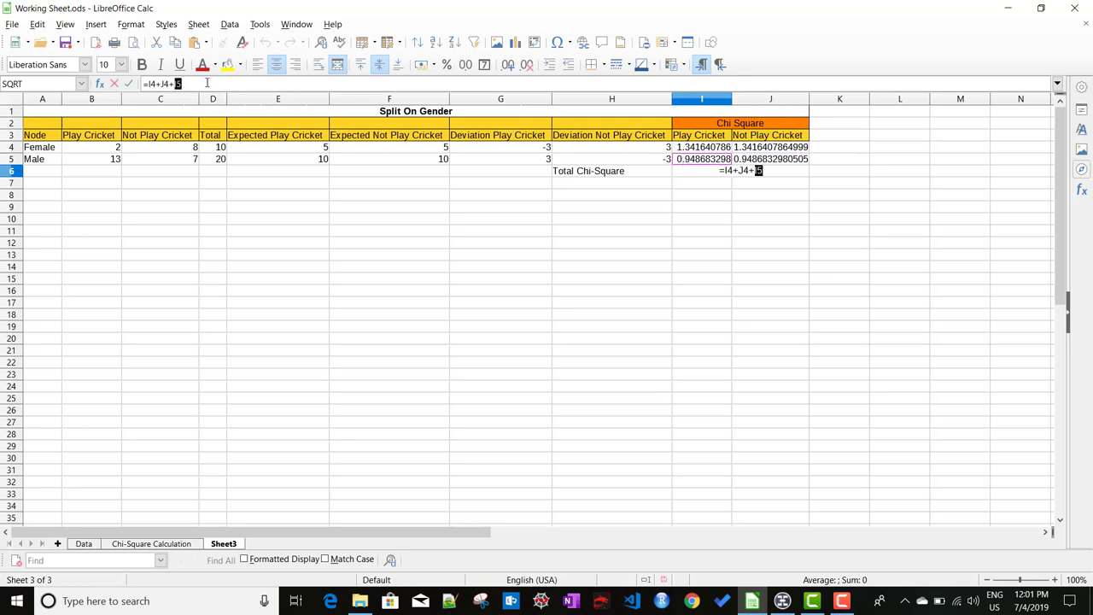
{"action": "left_click", "coordinate": [207, 83]}
{"action": "type", "text": "+"}
{"action": "left_click", "coordinate": [777, 162]}
{"action": "key", "text": "Return"}
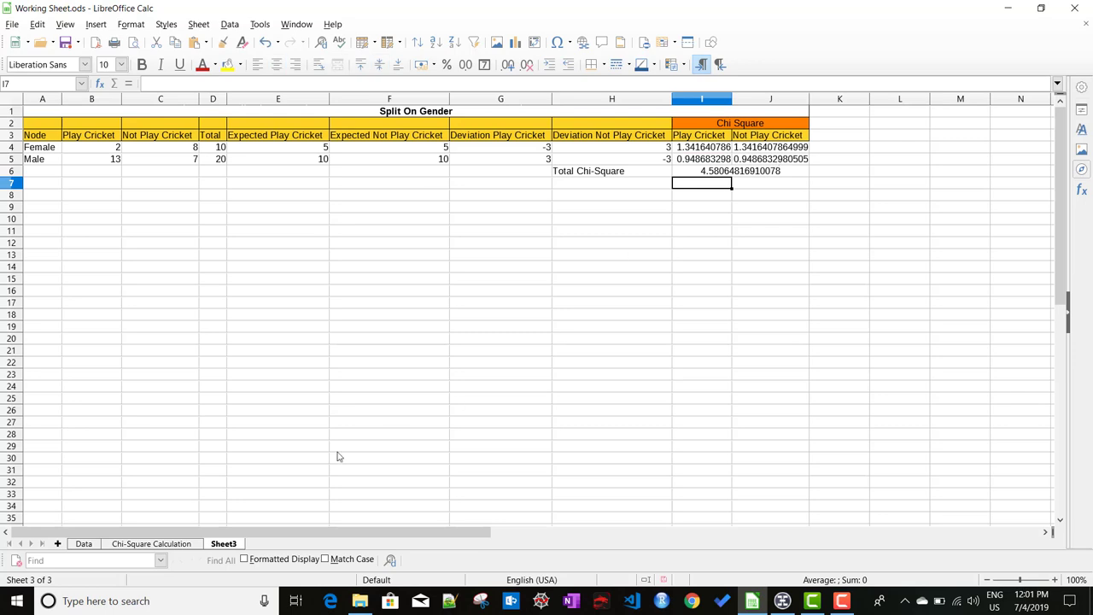
Compare the gender total with the Chi-Square Calculation sheet, and review the DataSet tree in Edraw MindMaster before returning to Calc.
{"action": "left_click", "coordinate": [151, 544]}
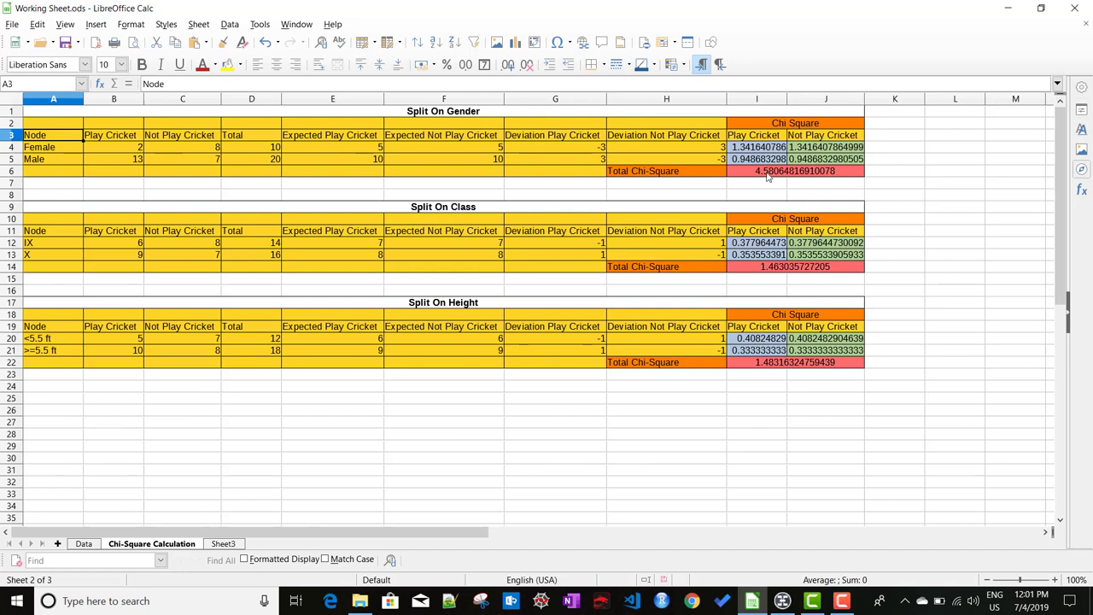
{"action": "left_click", "coordinate": [220, 545]}
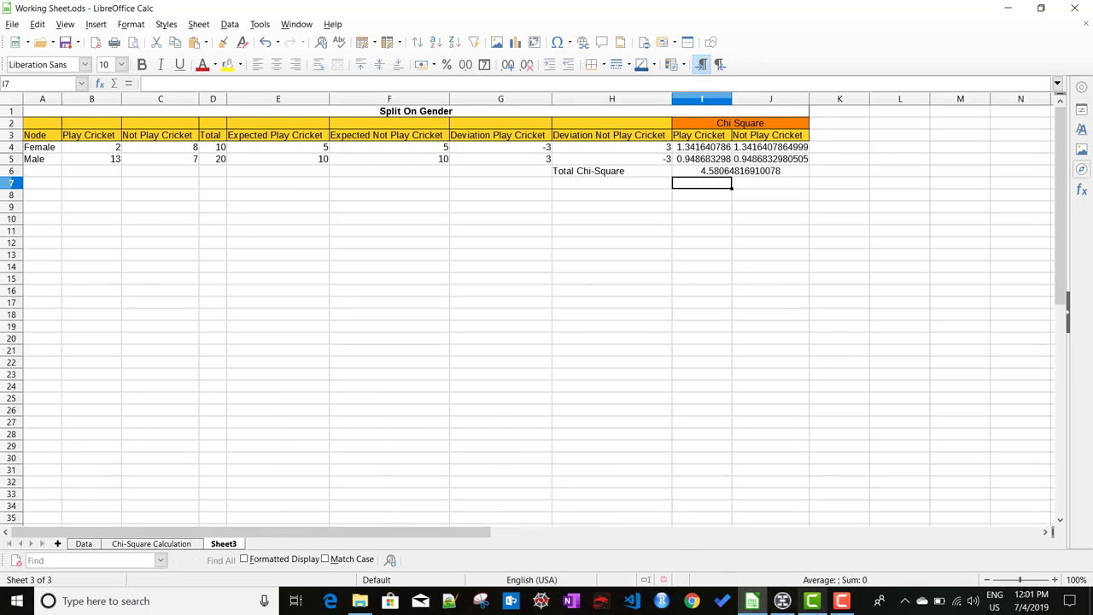
{"action": "left_click", "coordinate": [783, 601]}
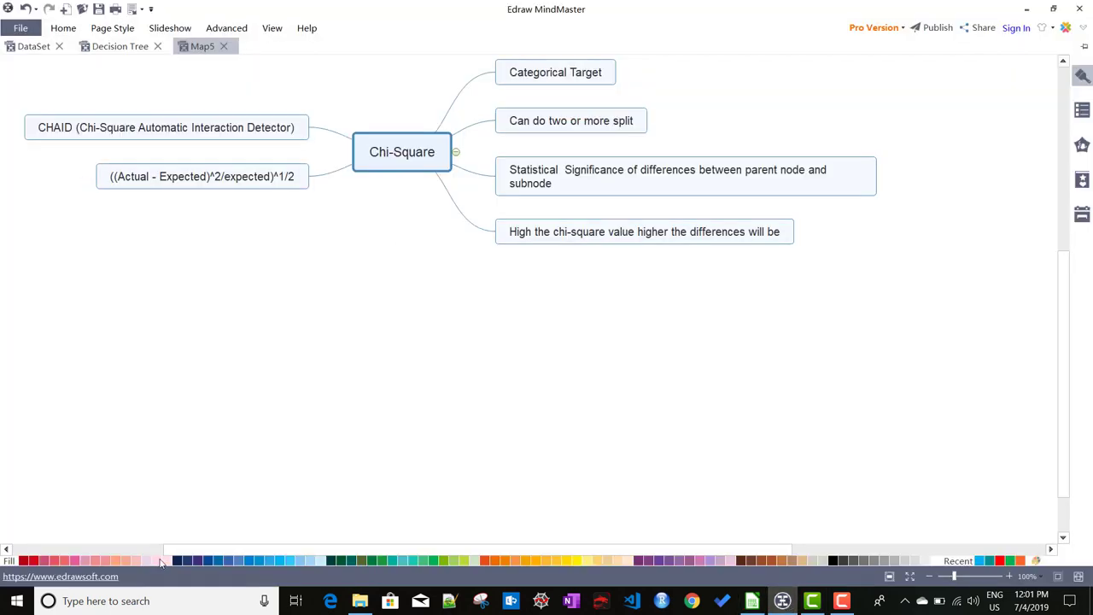
{"action": "left_click", "coordinate": [33, 48]}
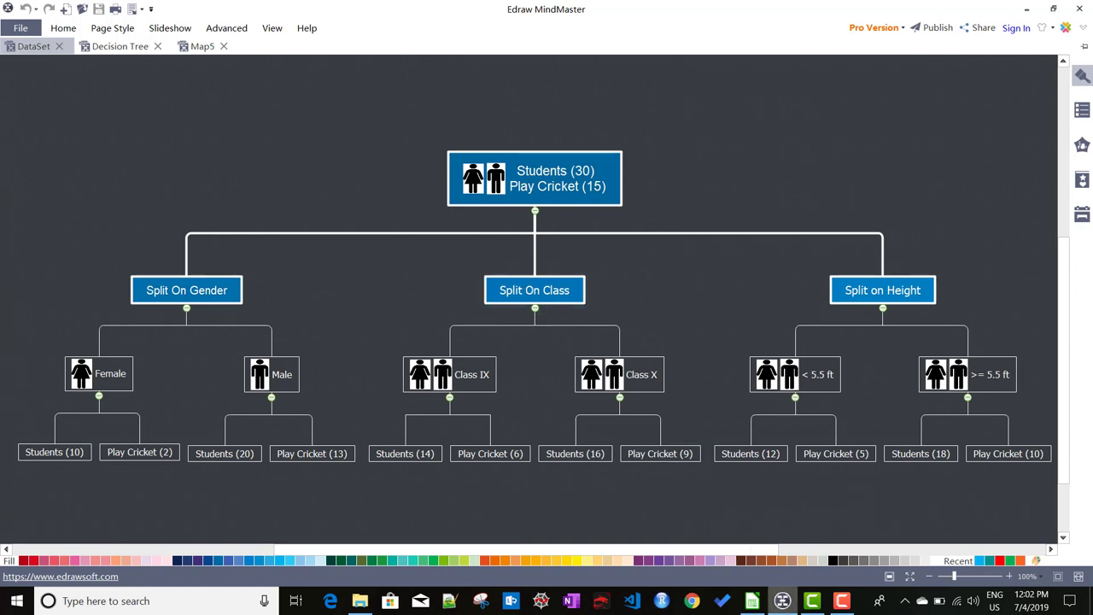
{"action": "left_click", "coordinate": [751, 600]}
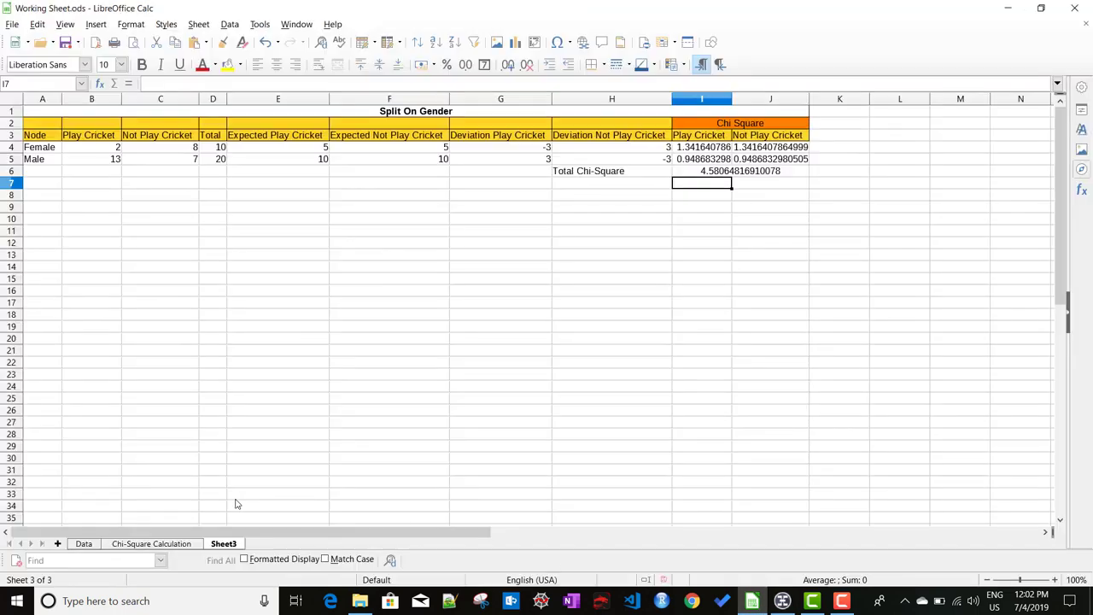
Check the Class IX total and Play Cricket count on the Chi-Square Calculation sheet against the DataSet tree in Edraw MindMaster.
{"action": "left_click", "coordinate": [148, 547]}
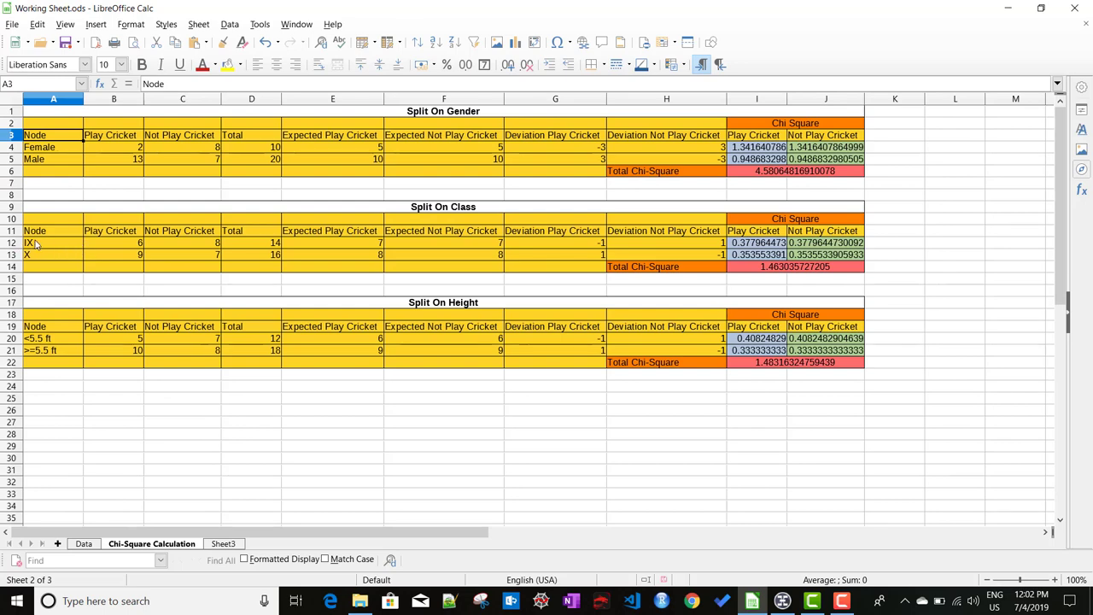
{"action": "left_click", "coordinate": [273, 244]}
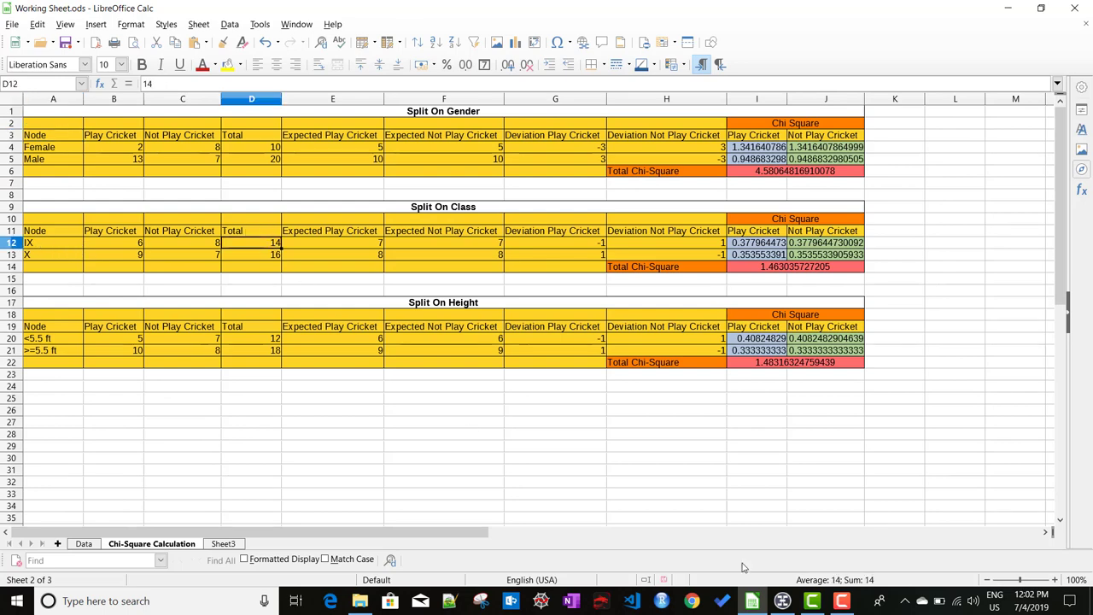
{"action": "left_click", "coordinate": [782, 600]}
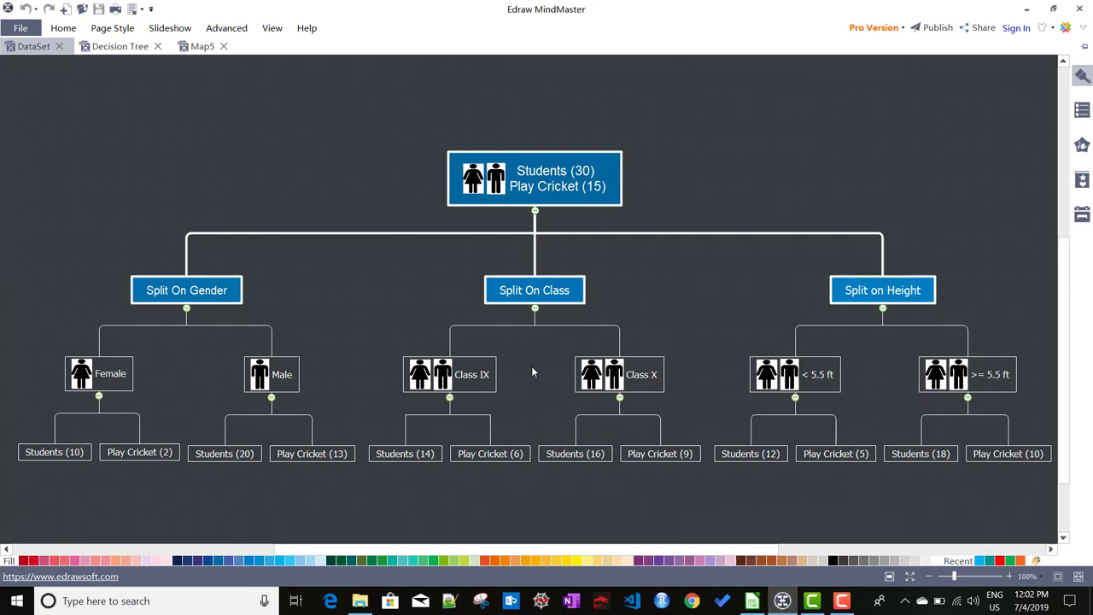
{"action": "left_click", "coordinate": [409, 462]}
{"action": "left_click", "coordinate": [486, 461]}
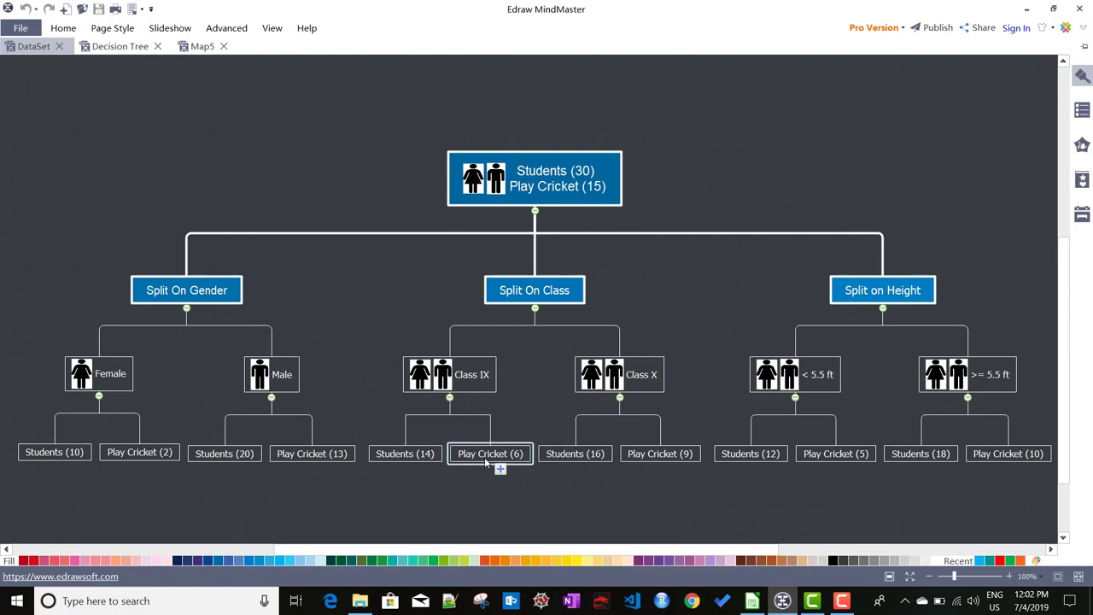
{"action": "key", "text": "alt+Tab"}
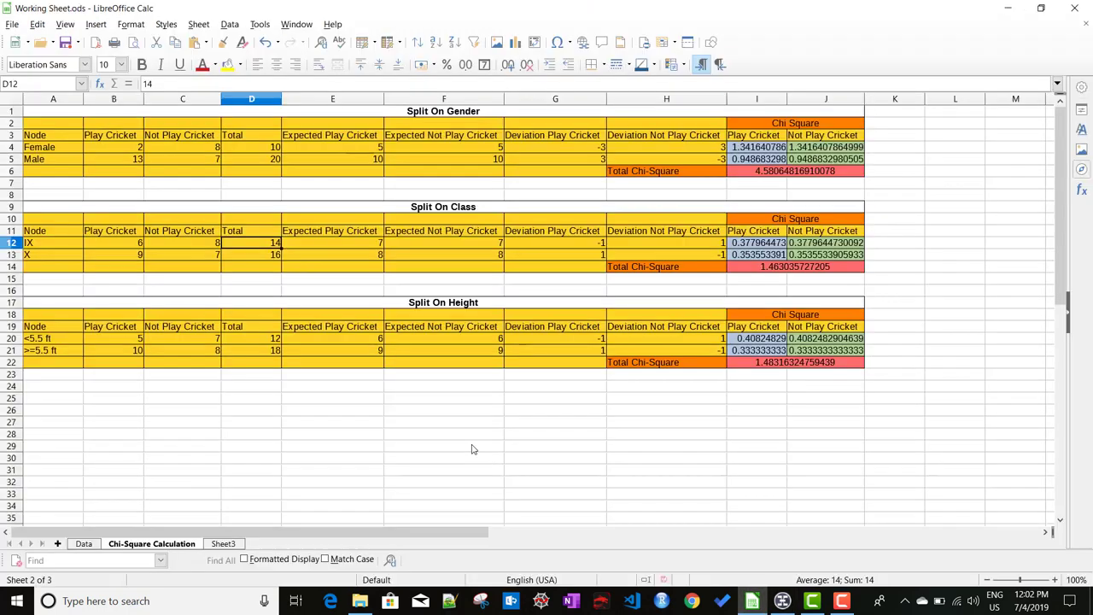
{"action": "left_click", "coordinate": [121, 245]}
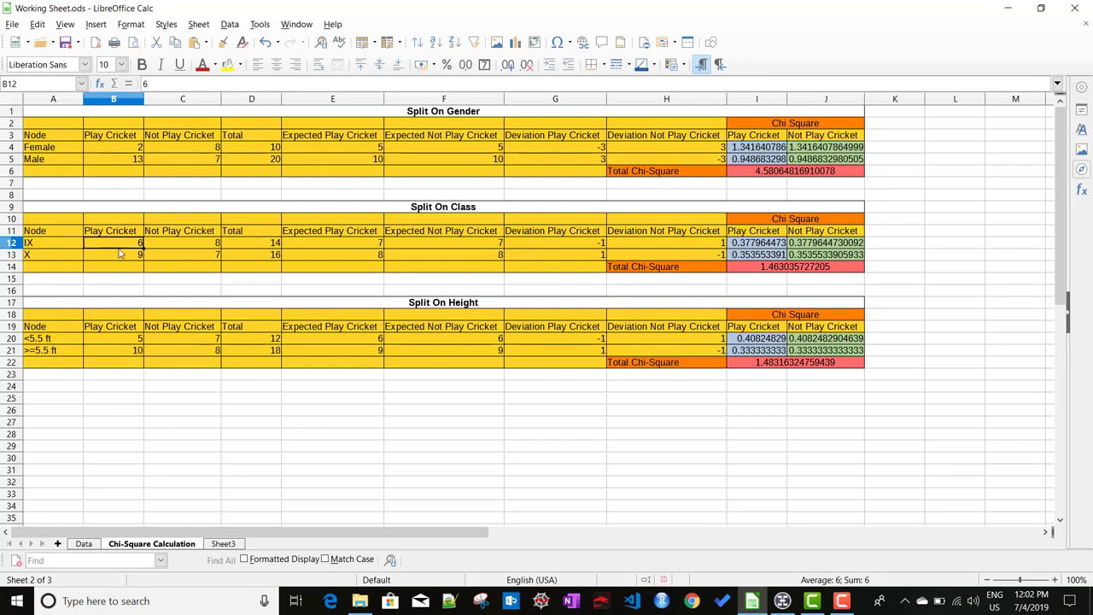
Check the Class X total and Play Cricket count against the DataSet tree, and examine both Not Play Cricket values in Calc.
{"action": "key", "text": "alt+Tab"}
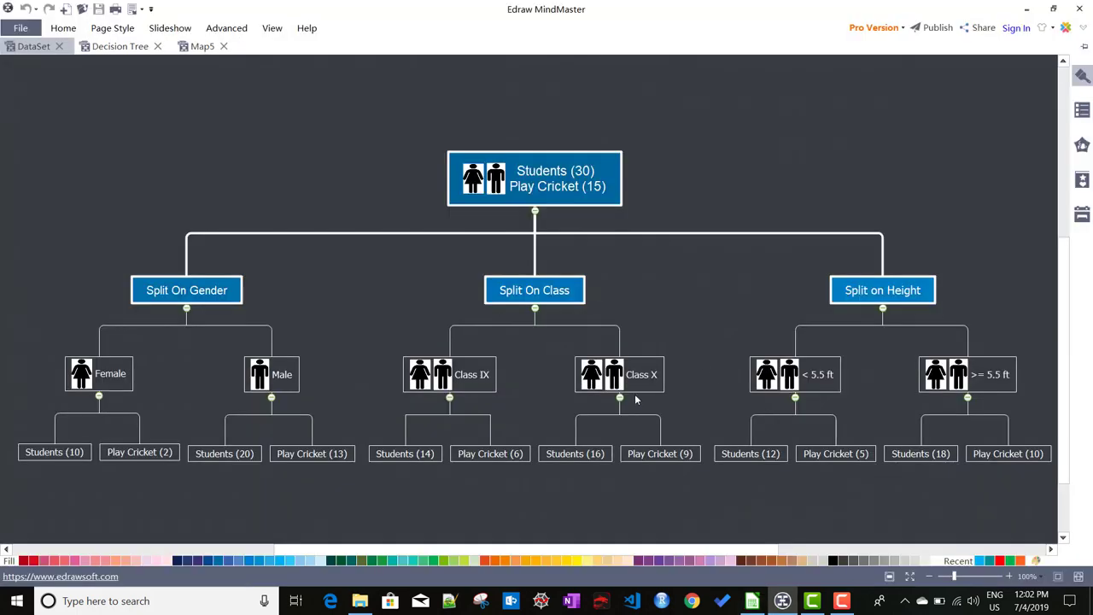
{"action": "key", "text": "alt+Tab"}
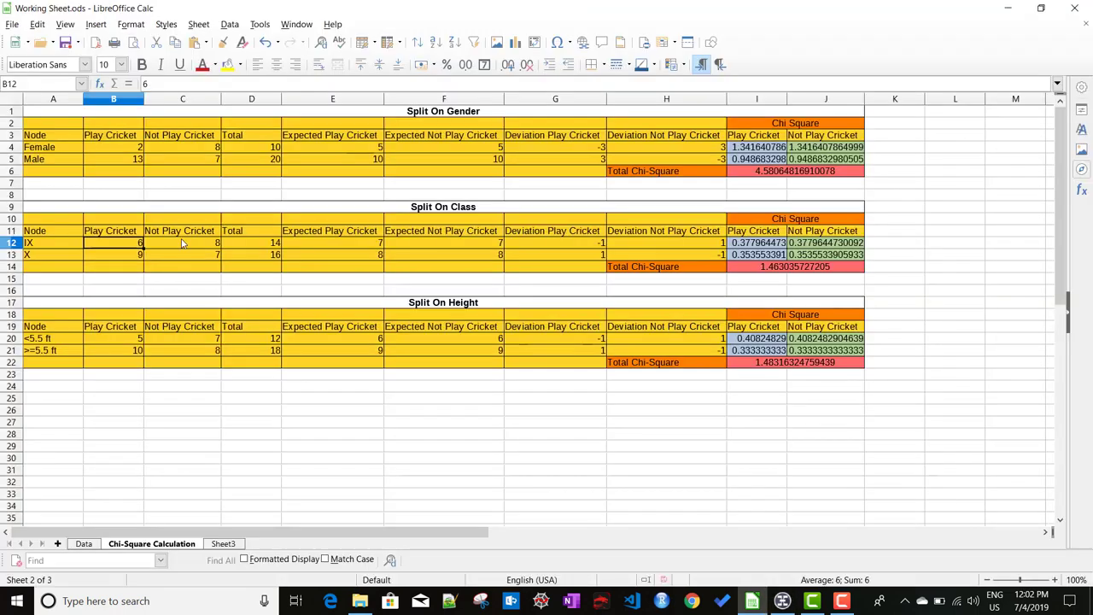
{"action": "left_click", "coordinate": [256, 255]}
{"action": "left_click", "coordinate": [116, 254]}
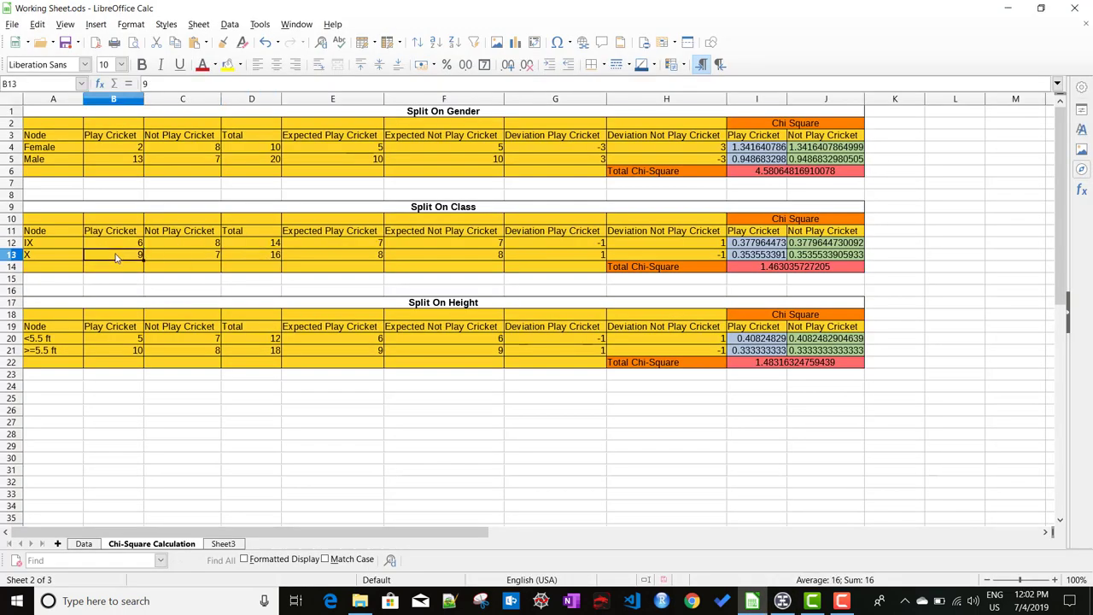
{"action": "left_click", "coordinate": [210, 245]}
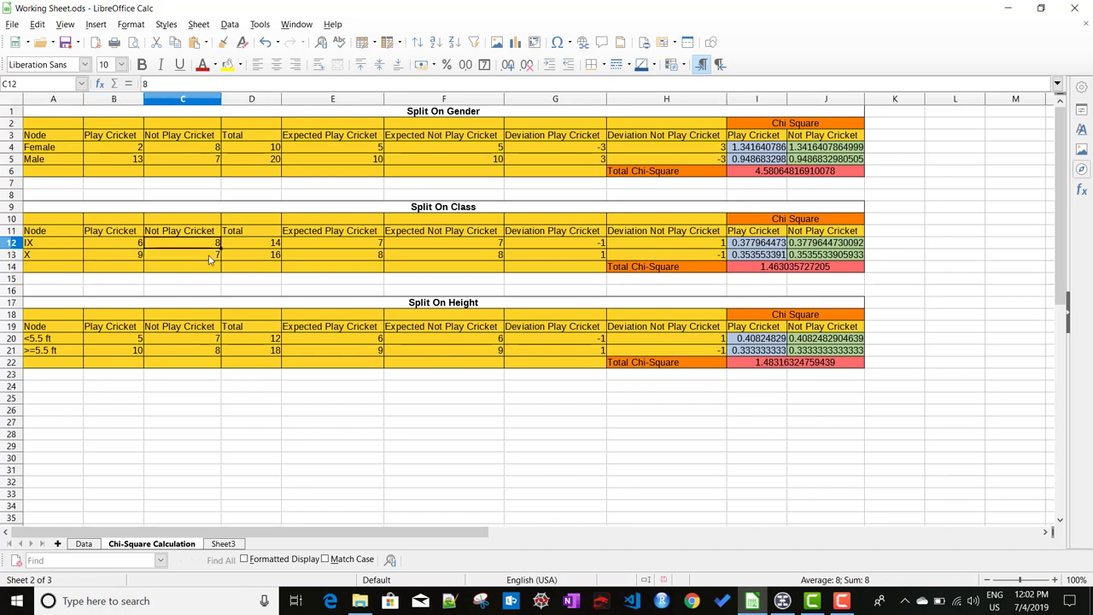
{"action": "left_click", "coordinate": [210, 258]}
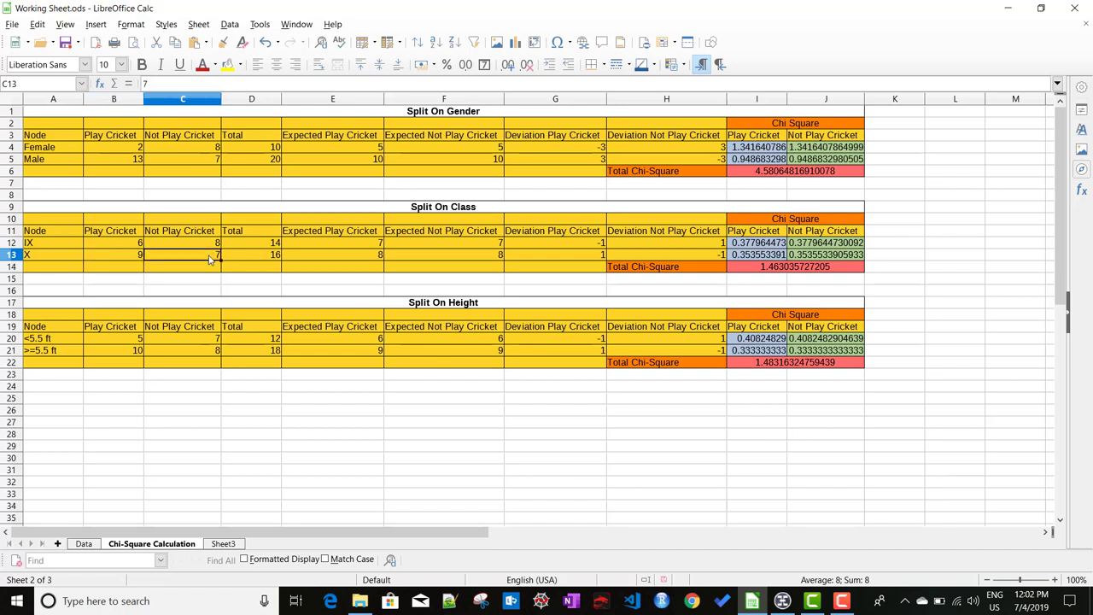
Examine the Split On Class expected values against the root node of the DataSet tree, and inspect the Class IX Play Cricket deviation.
{"action": "left_click", "coordinate": [359, 246]}
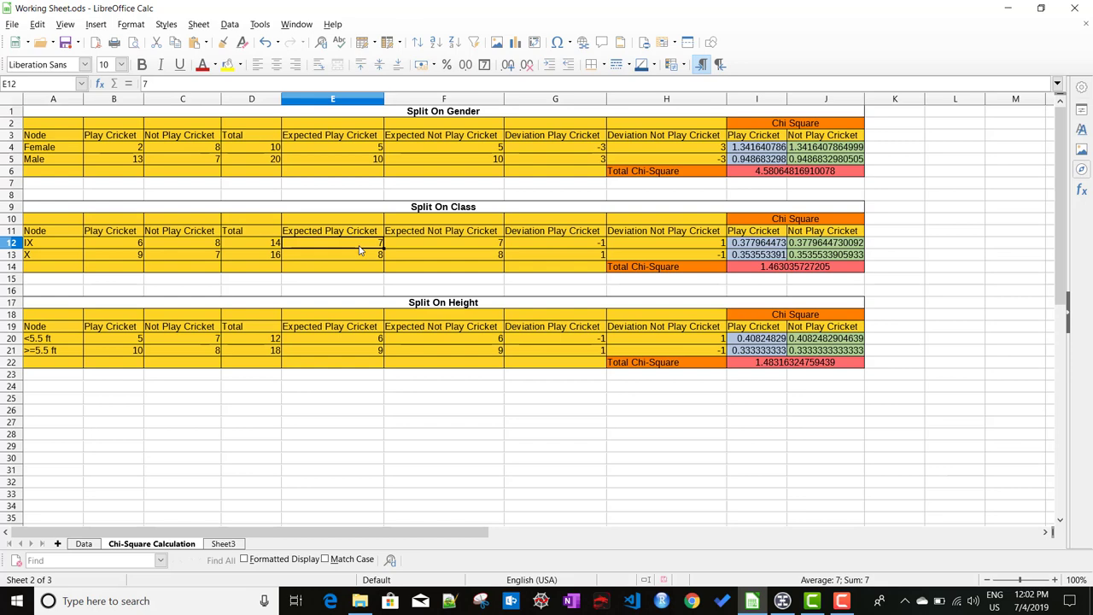
{"action": "key", "text": "alt+Tab"}
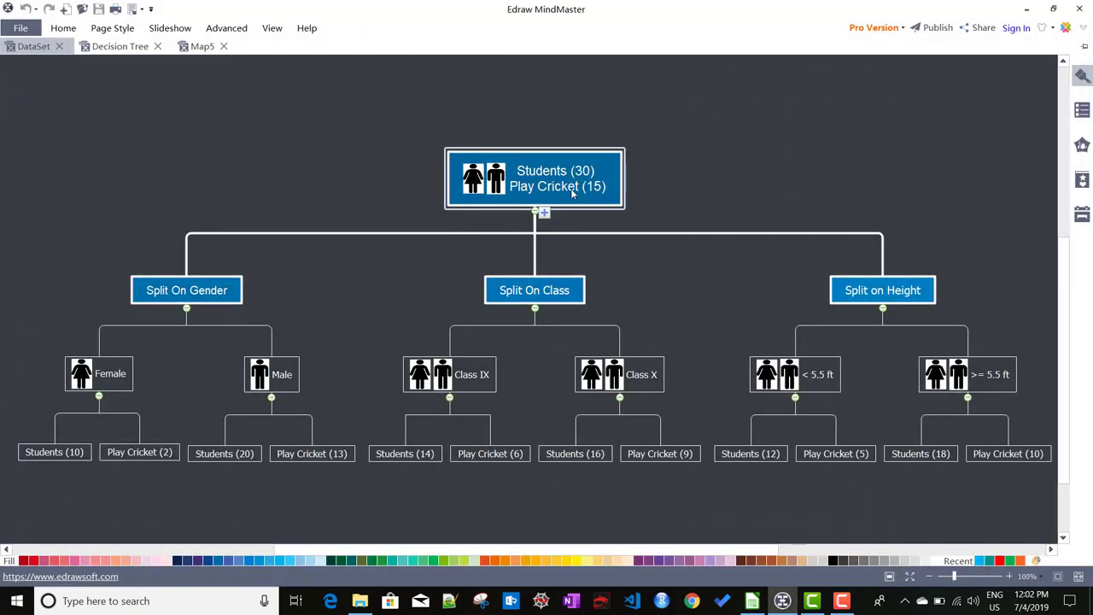
{"action": "key", "text": "alt+Tab"}
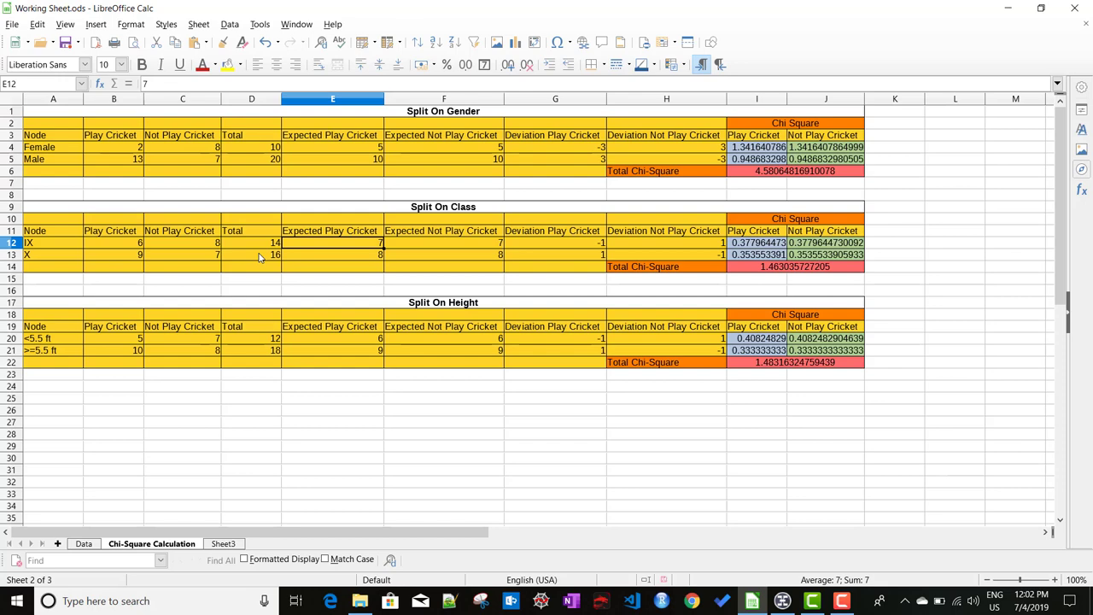
{"action": "left_click", "coordinate": [470, 249]}
{"action": "left_click", "coordinate": [475, 257]}
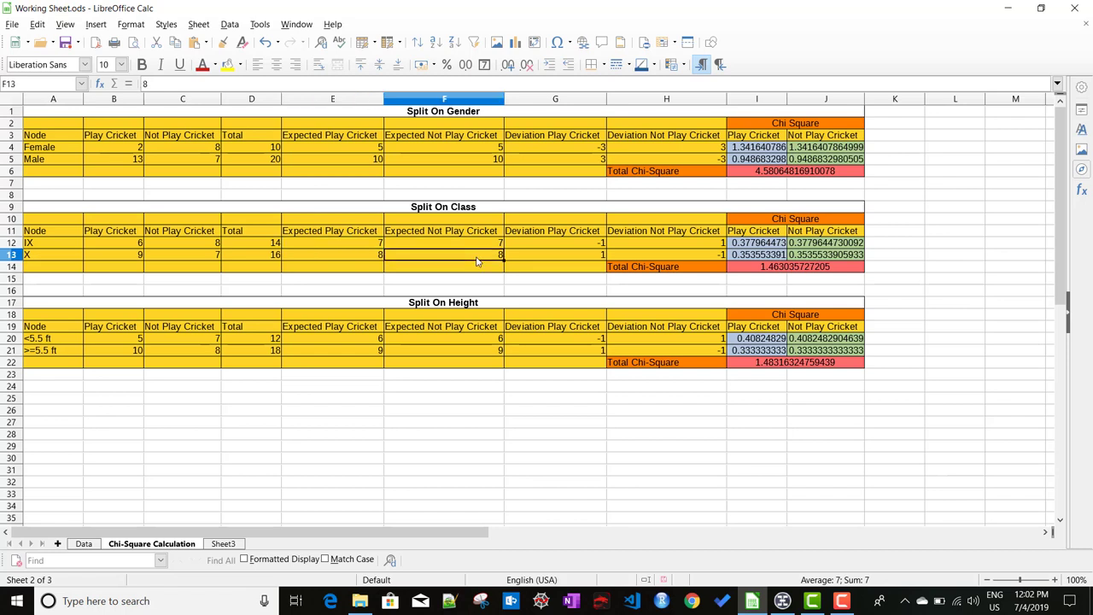
{"action": "left_click", "coordinate": [557, 243]}
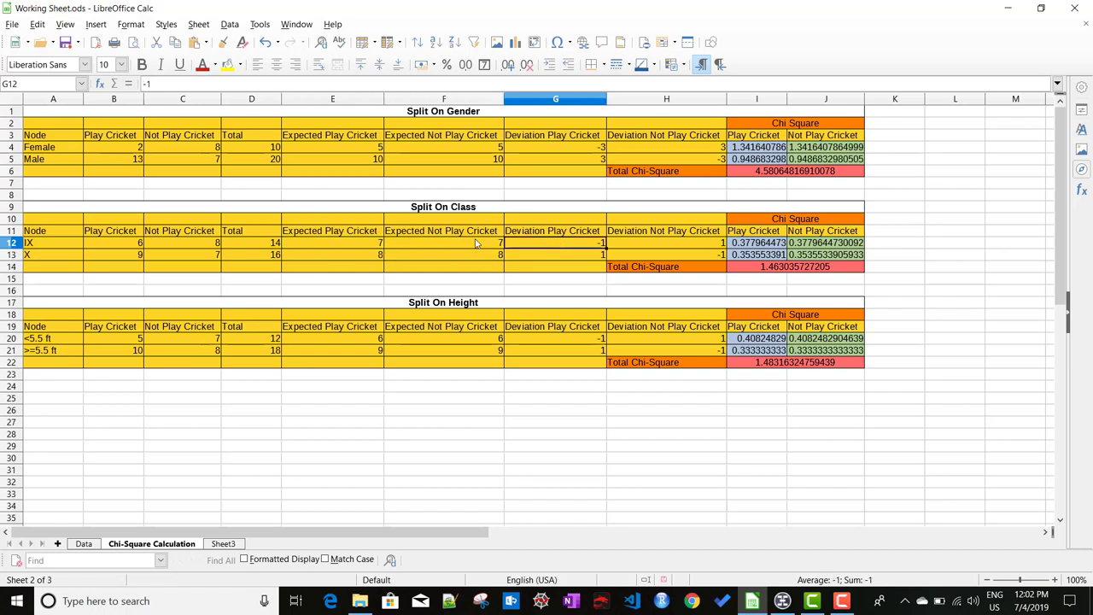
Examine the Class IX actual and expected Play Cricket values and the Play Cricket Chi-Square formula in Split On Class.
{"action": "left_click", "coordinate": [130, 246]}
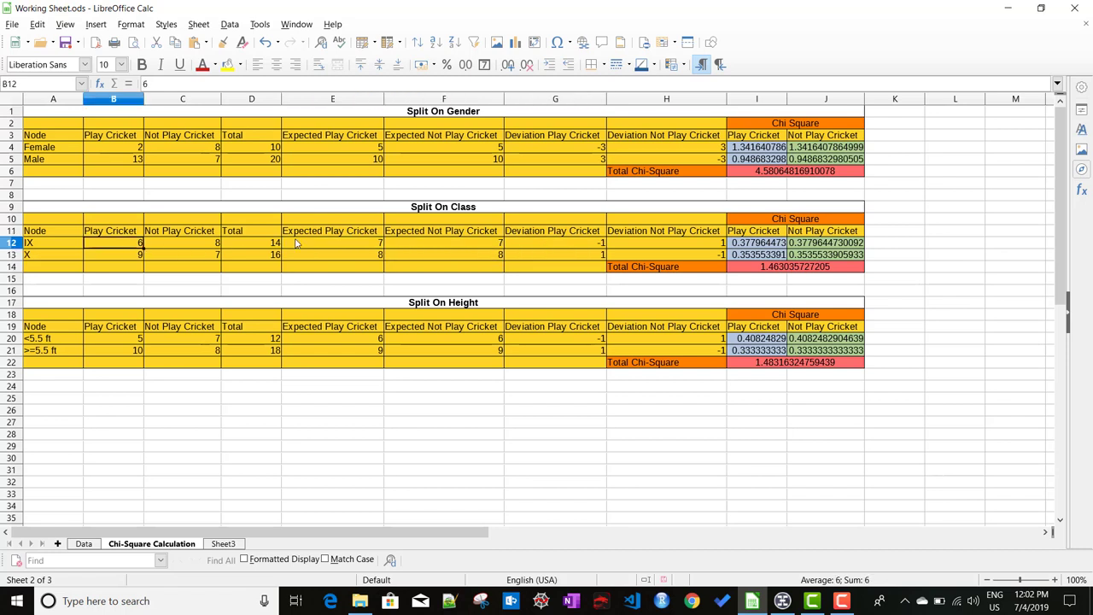
{"action": "key", "text": "Right"}
{"action": "key", "text": "Right"}
{"action": "key", "text": "Right"}
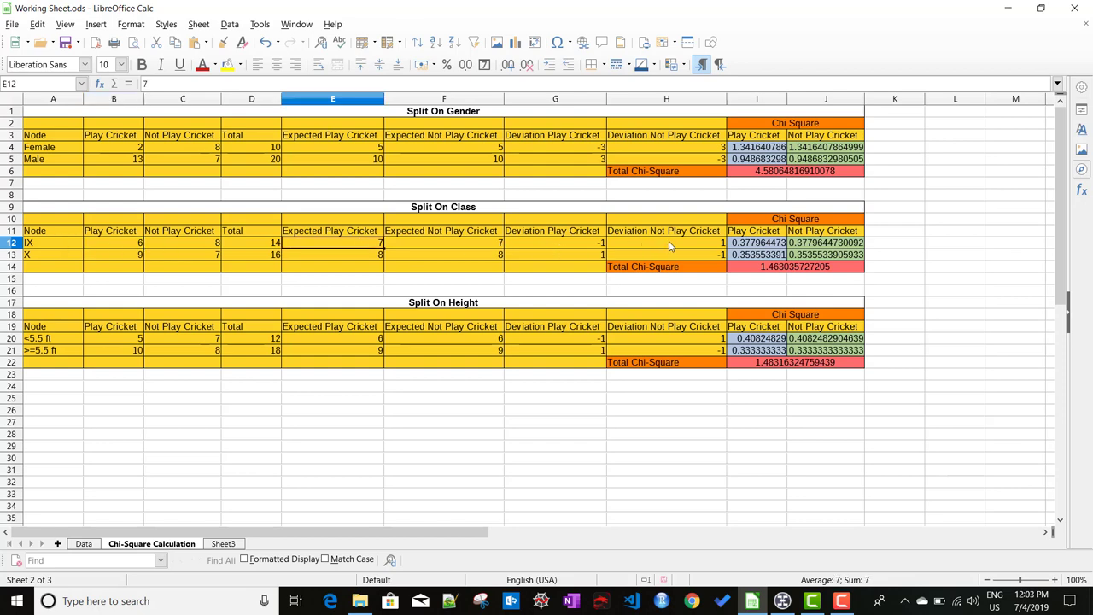
{"action": "left_click", "coordinate": [773, 246]}
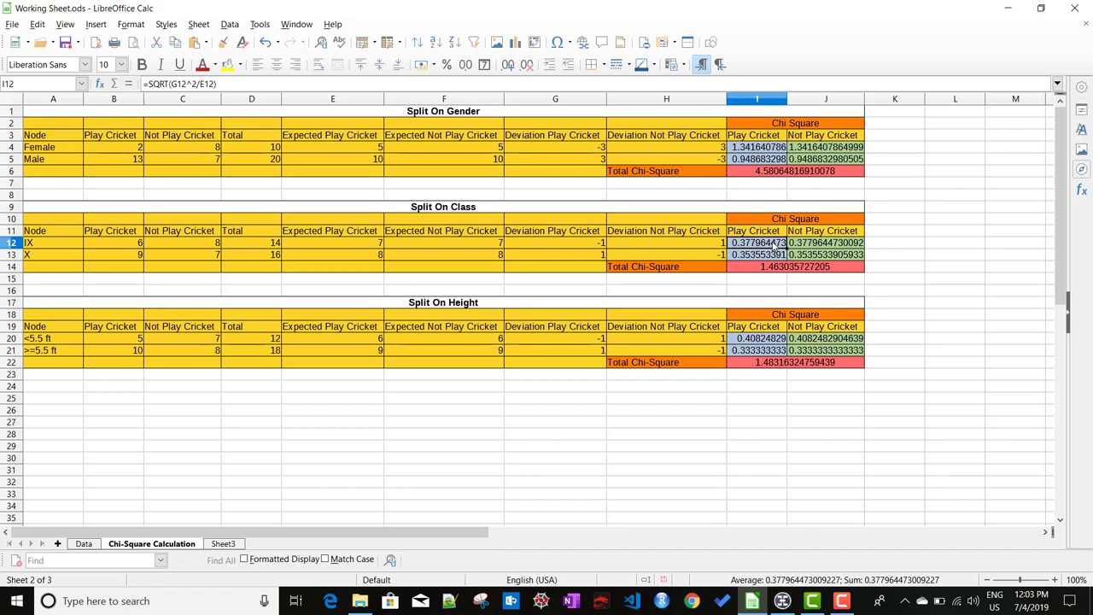
Compare the Split On Gender total Chi-Square with the other splits, and review the Female and Male nodes in the Edraw MindMaster DataSet tree.
{"action": "left_click", "coordinate": [757, 175]}
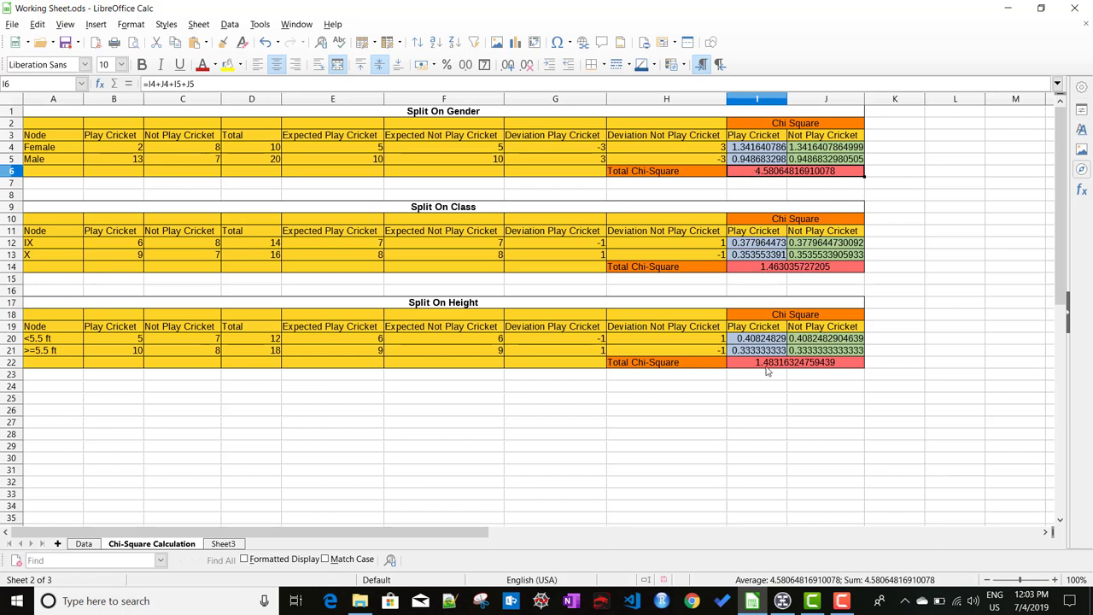
{"action": "left_click", "coordinate": [426, 113]}
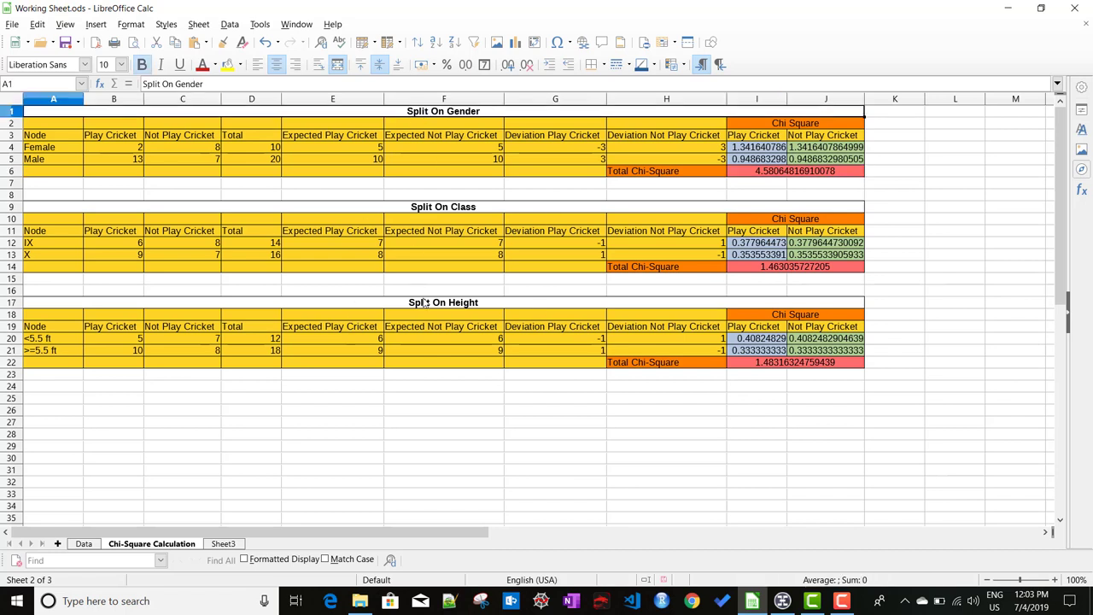
{"action": "left_click", "coordinate": [782, 601]}
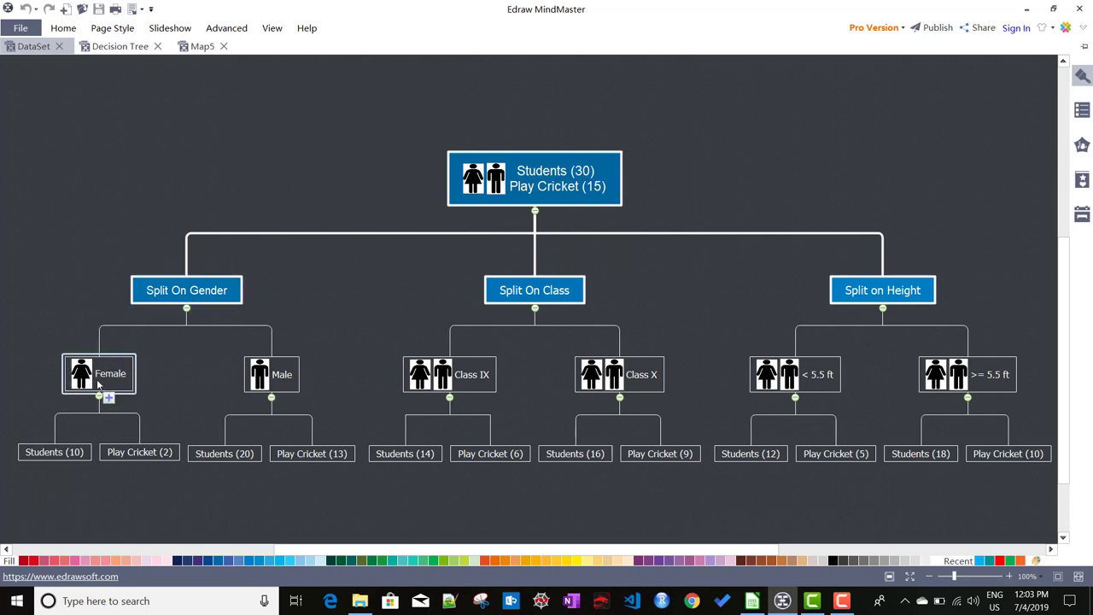
{"action": "left_click", "coordinate": [272, 375]}
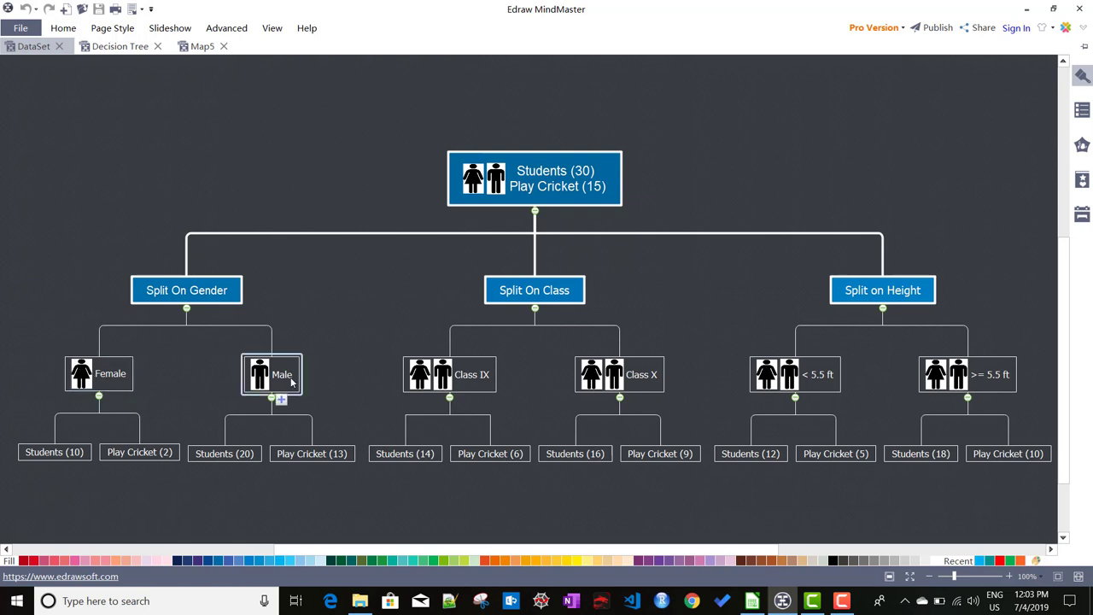
{"action": "left_click", "coordinate": [224, 370]}
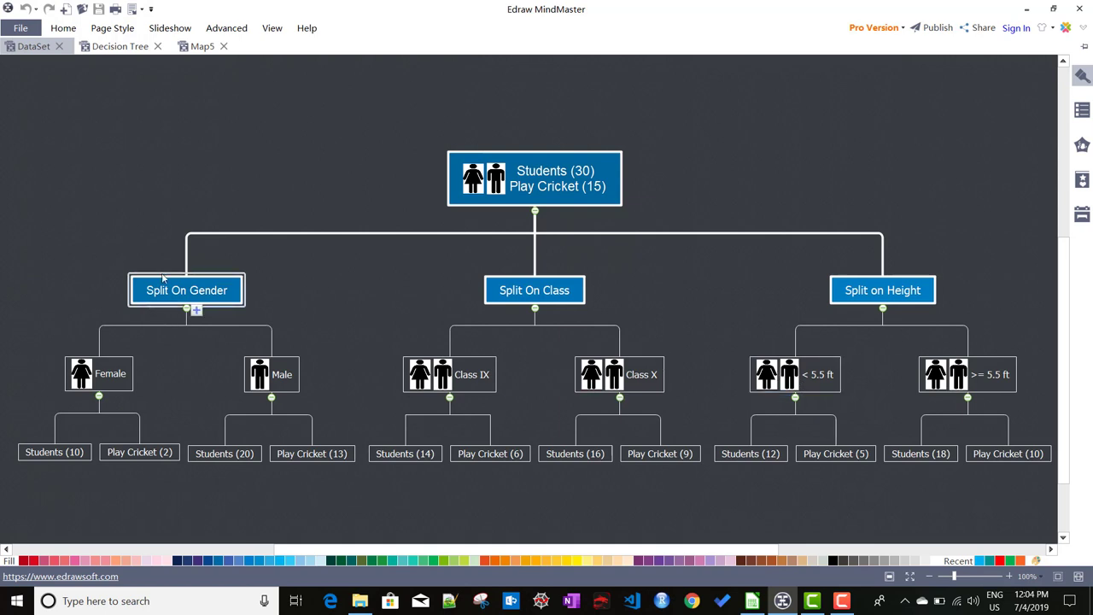
Review the Decision Tree map from the Split On Gender node down to the class and height splits under Female and Male.
{"action": "left_click", "coordinate": [100, 49]}
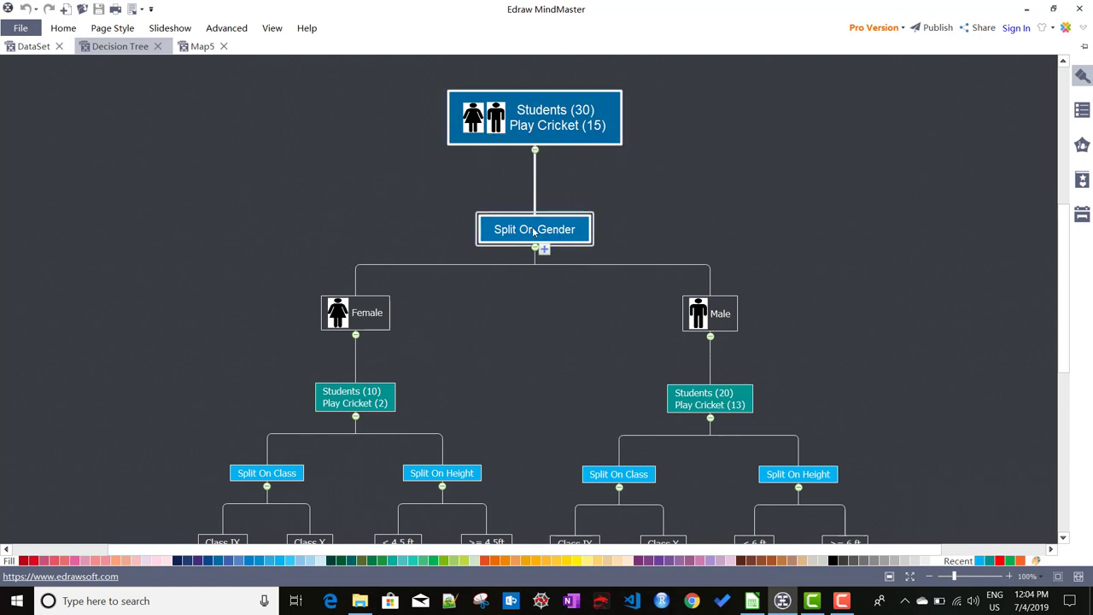
{"action": "scroll", "coordinate": [546, 321], "scroll_direction": "down", "scroll_amount": 3}
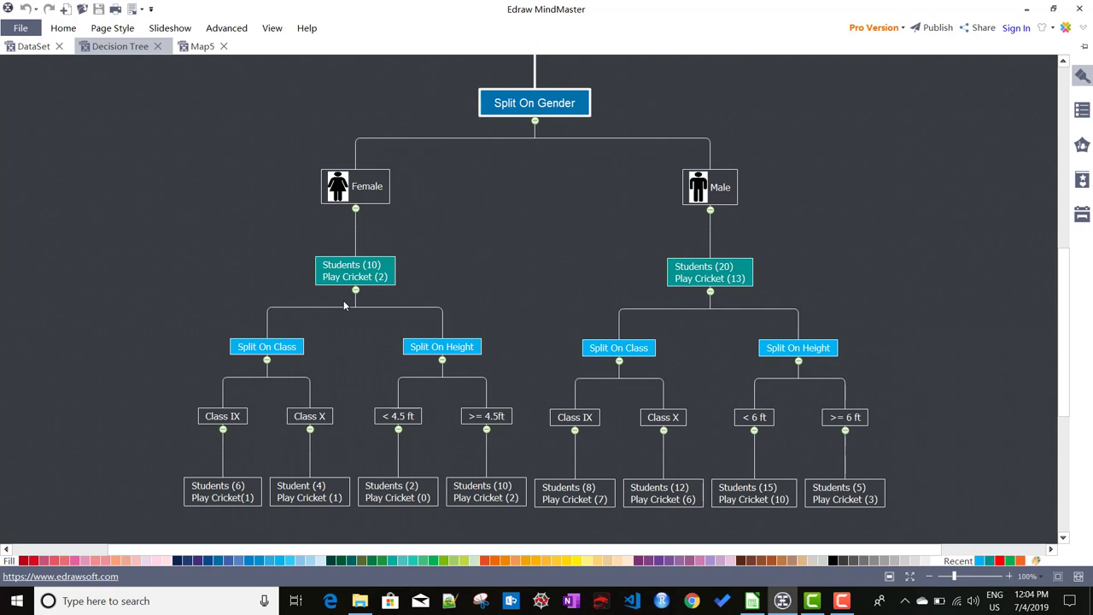
{"action": "left_click", "coordinate": [237, 348]}
{"action": "scroll", "coordinate": [420, 429], "scroll_direction": "up", "scroll_amount": 3}
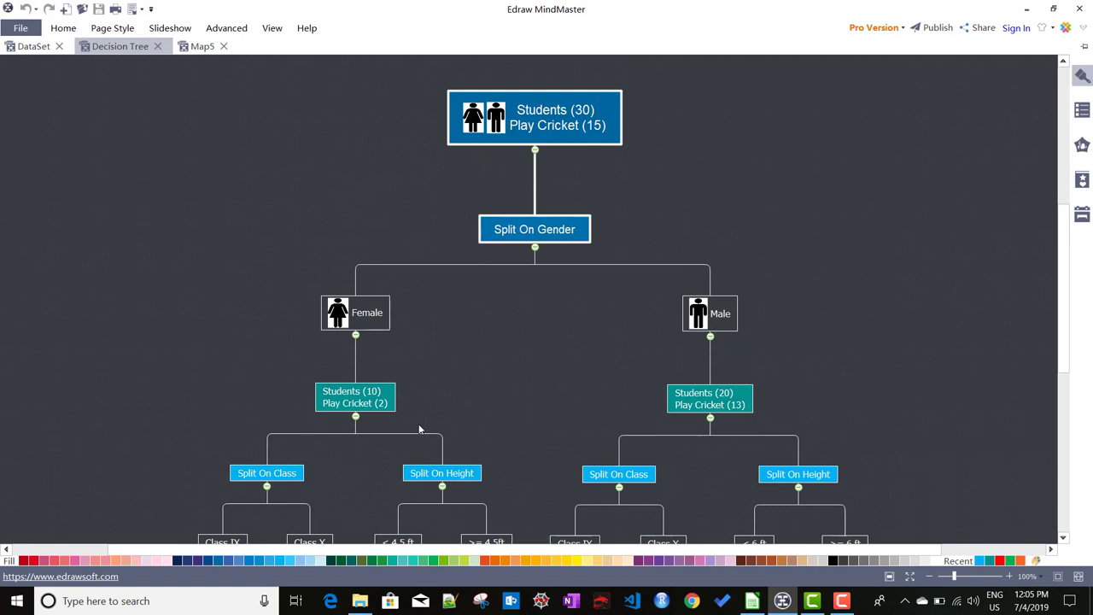